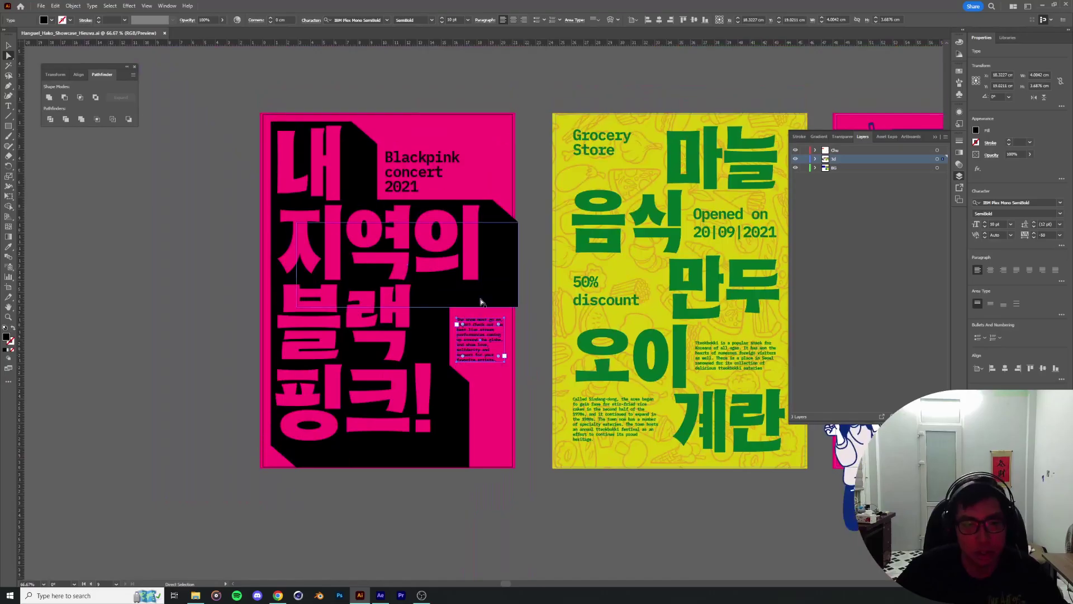
Examine the Poster_2 composition's extruded title artwork and its layers in After Effects, with the whole poster fitted in view
drag(507, 584, 505, 585)
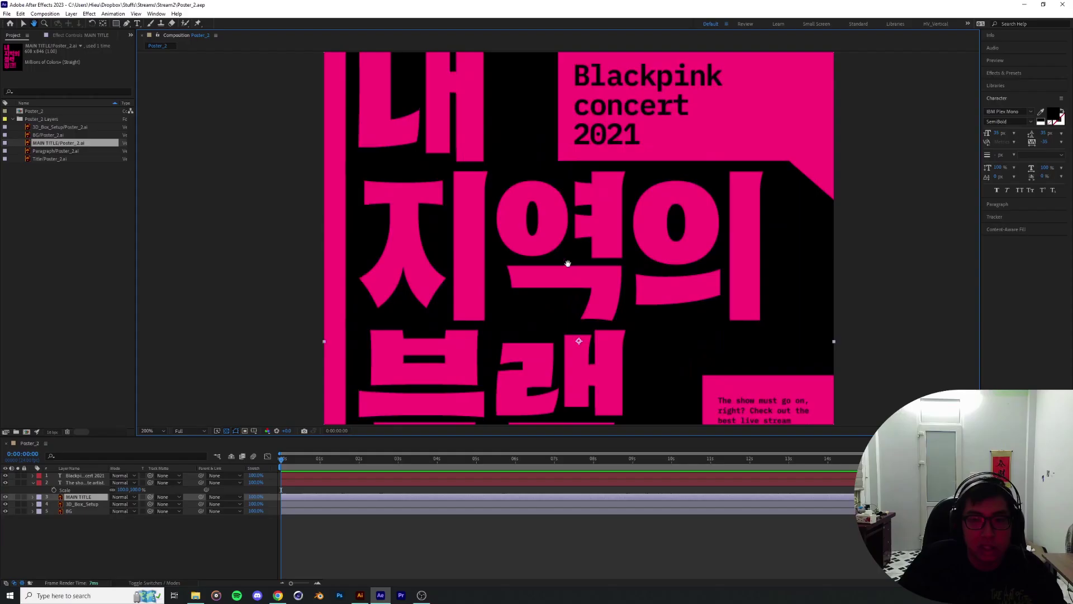
scroll(589, 359, up, 4)
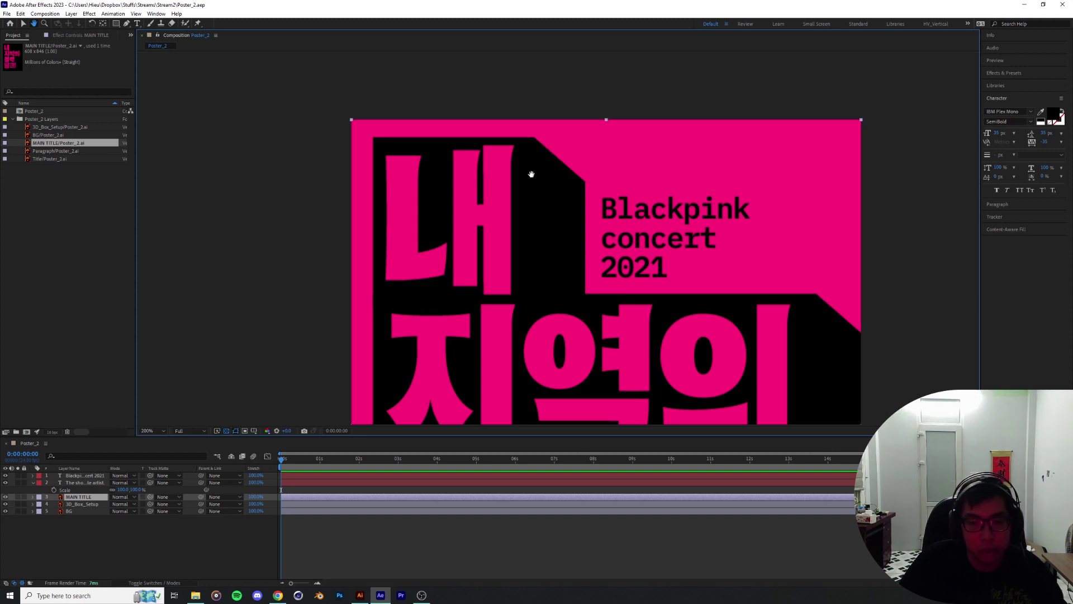
click(145, 431)
click(152, 446)
click(33, 483)
click(79, 518)
click(78, 475)
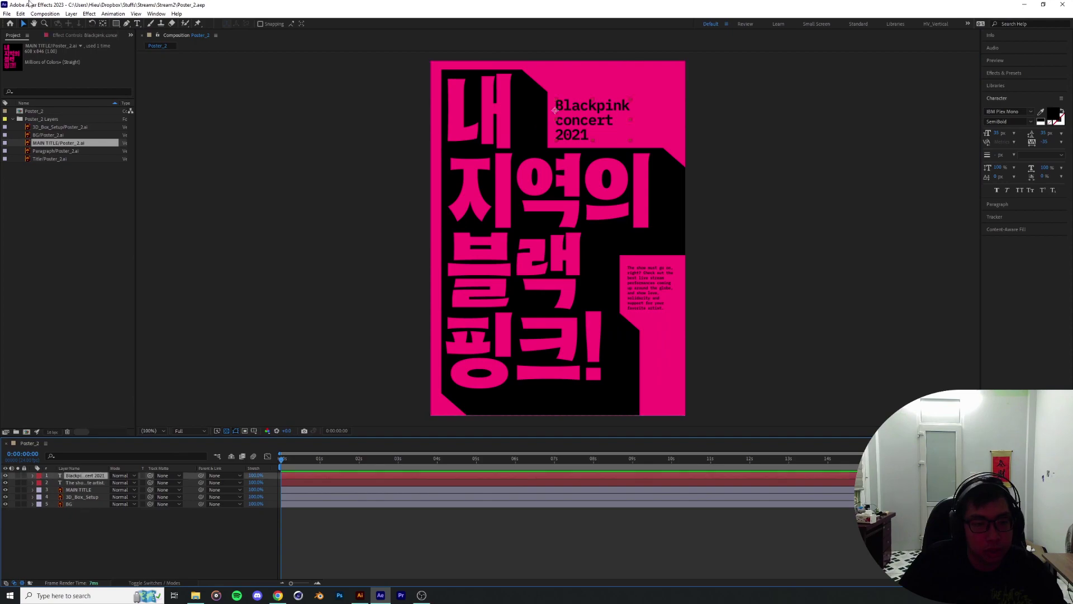
Create a new composition 500 px wide and 500 px high
click(55, 13)
click(55, 23)
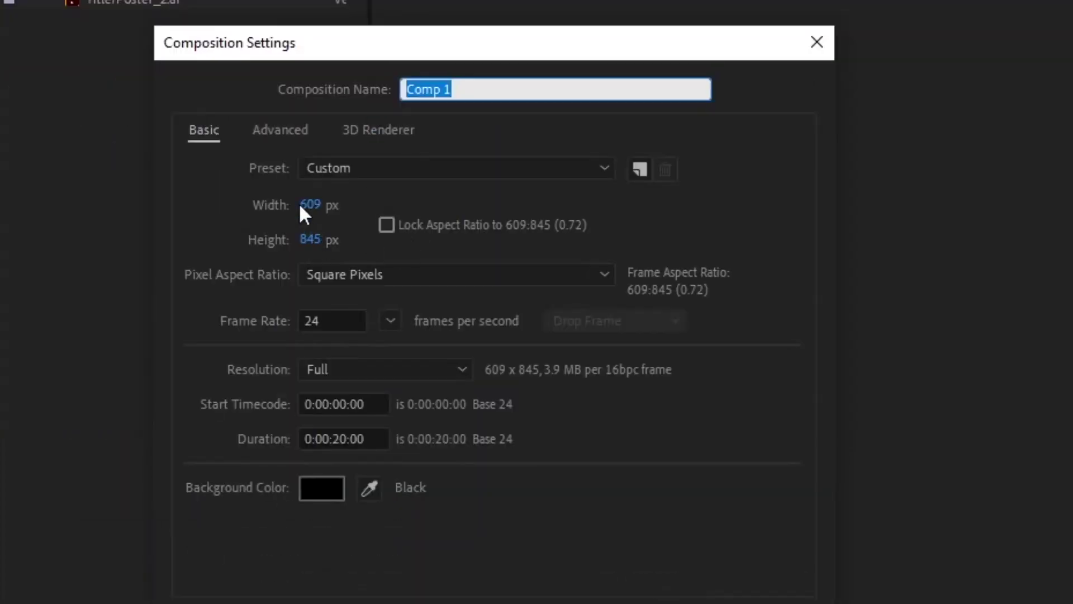
click(307, 204)
text(500)
key(Tab)
text(500)
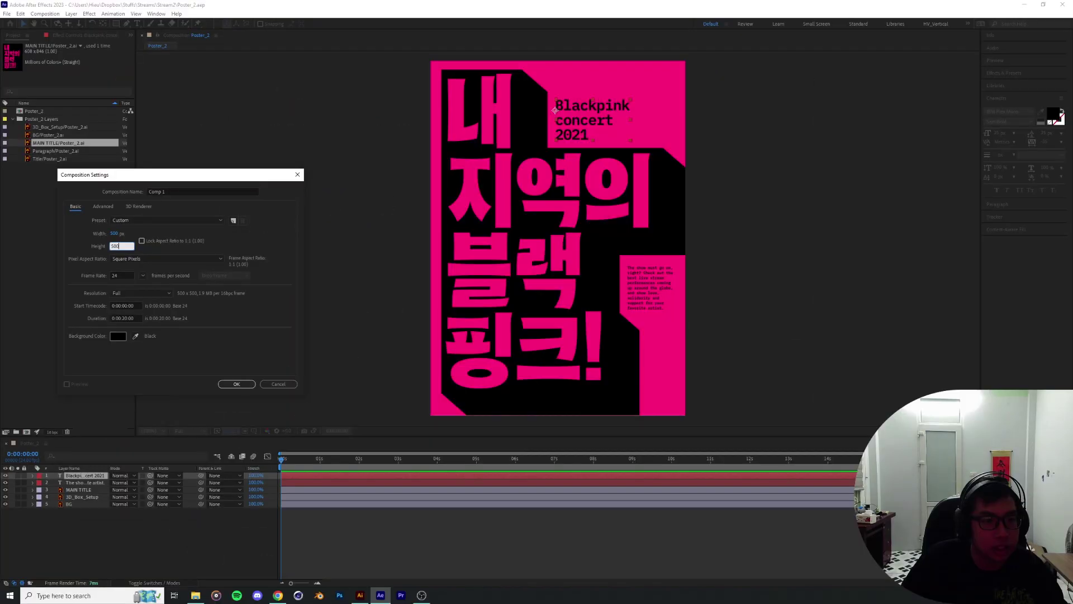
key(Return)
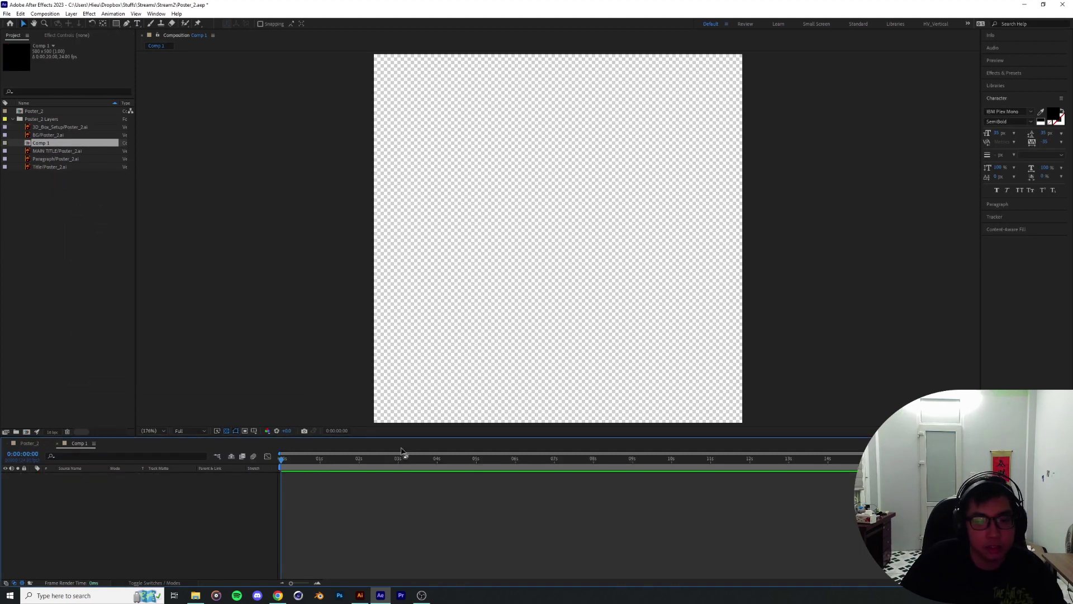
Draw a square in the upper-left area of the composition and fill it with bright purple
double_click(116, 24)
mouse_move(428, 106)
mouse_down()
mouse_move(554, 199)
mouse_move(533, 211)
mouse_up()
click(265, 24)
drag(123, 182, 123, 174)
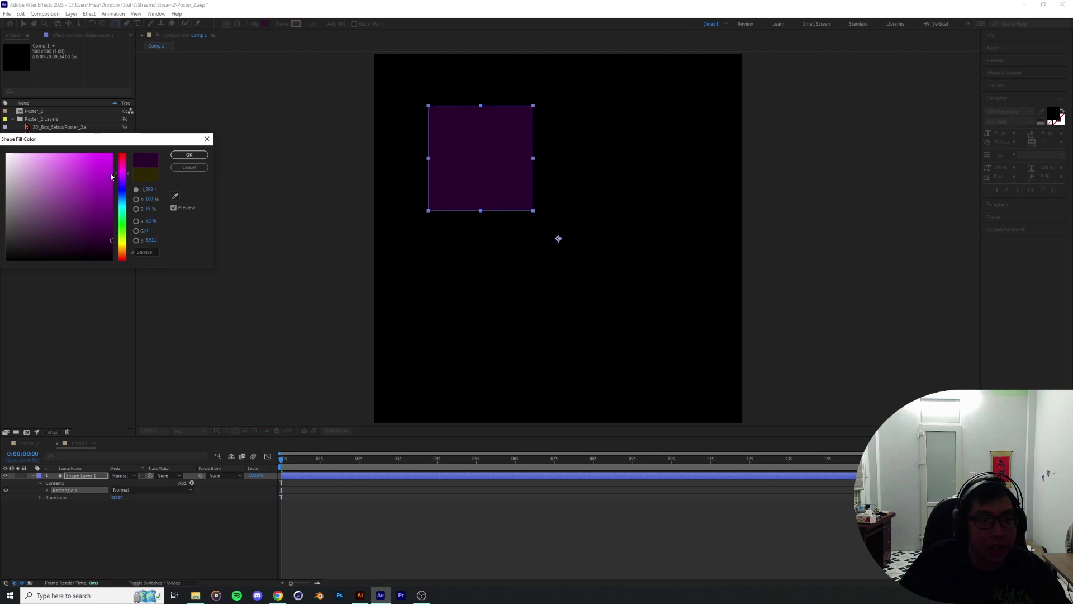
click(112, 156)
click(196, 154)
click(84, 526)
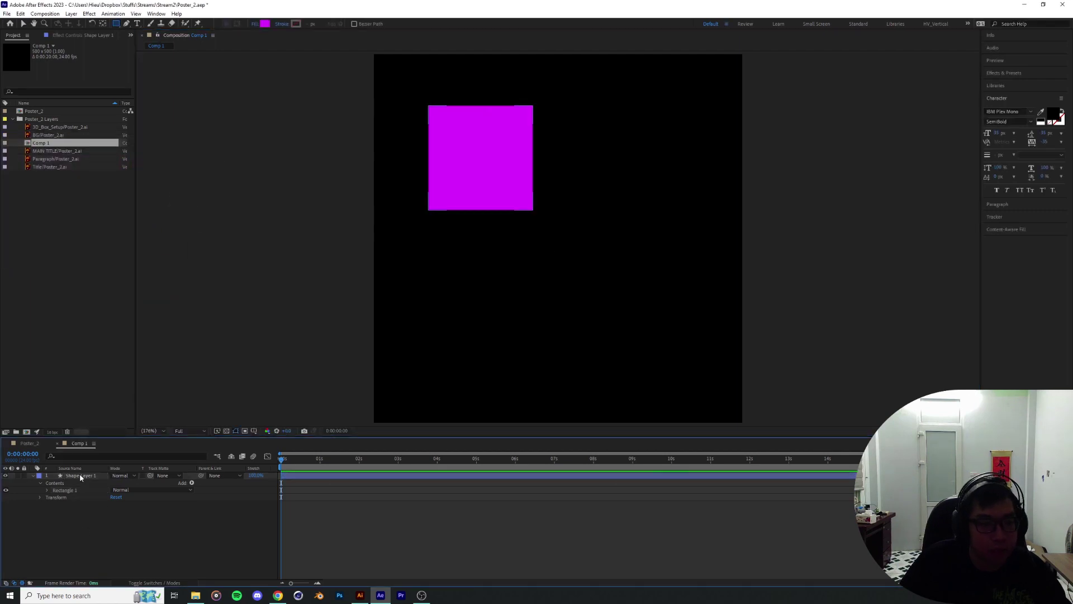
Duplicate the square's shape layer and place the copy diagonally below and to the right of the original
click(79, 475)
click(156, 13)
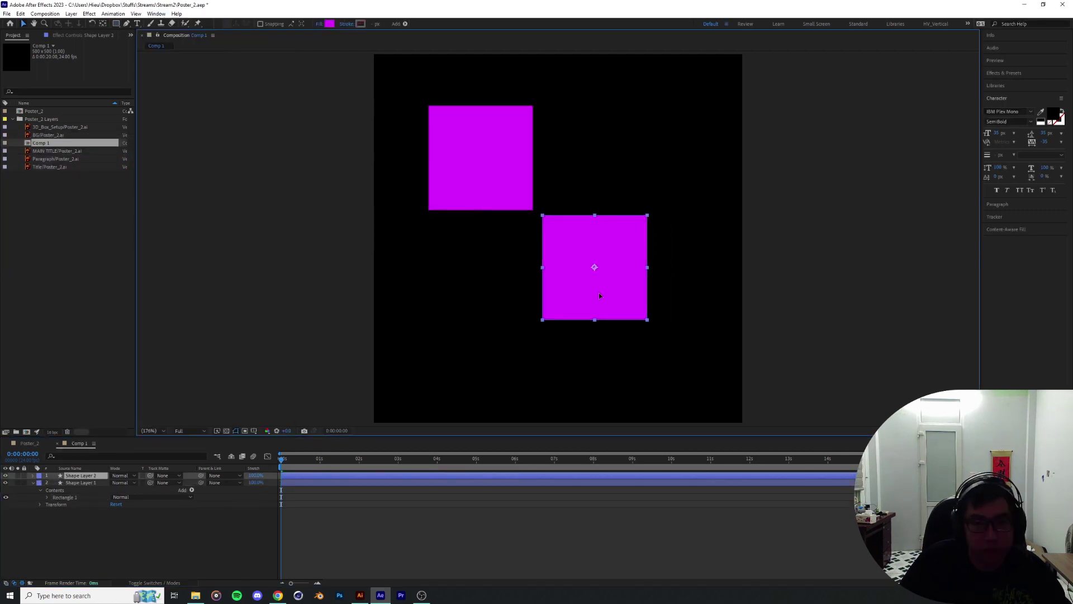
drag(599, 293, 601, 297)
click(96, 551)
click(82, 476)
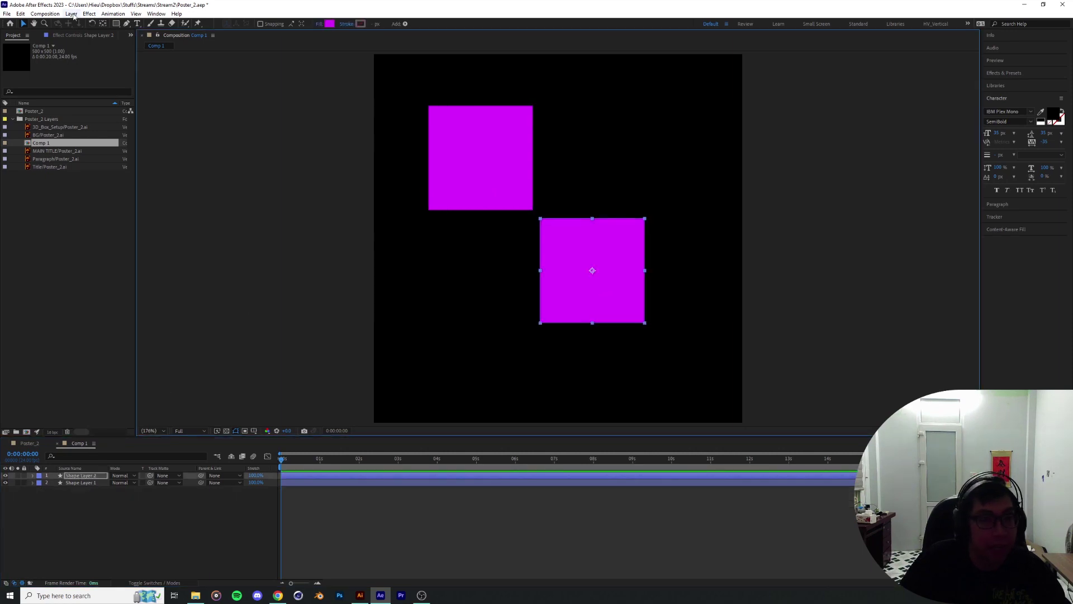
Add a new shape layer and draw a four-point Pen shape joining the upper-right and lower-left corners of both squares
click(74, 15)
mouse_move(78, 24)
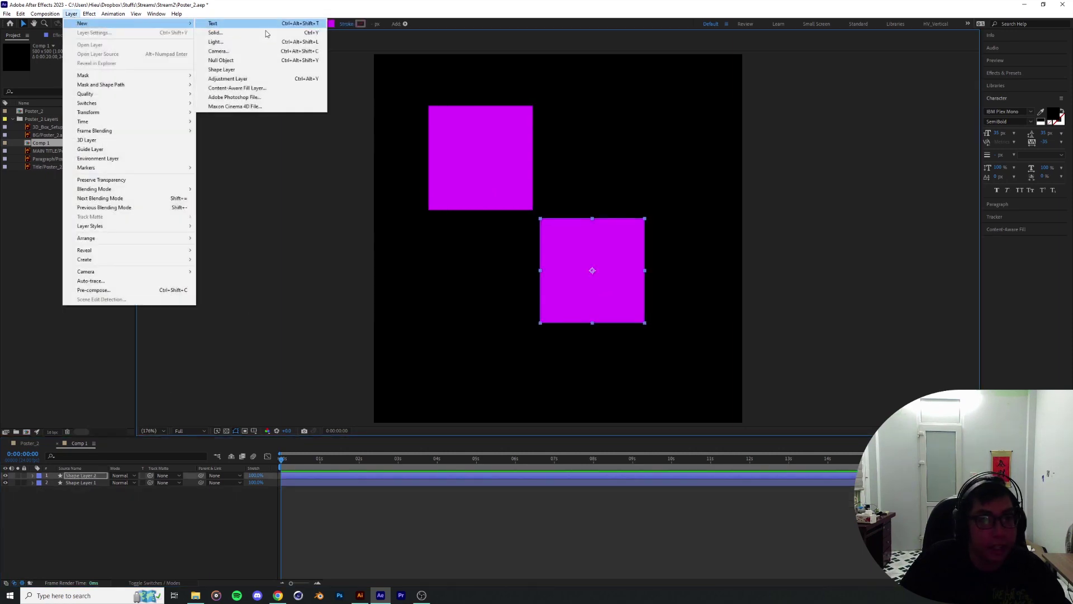
click(224, 71)
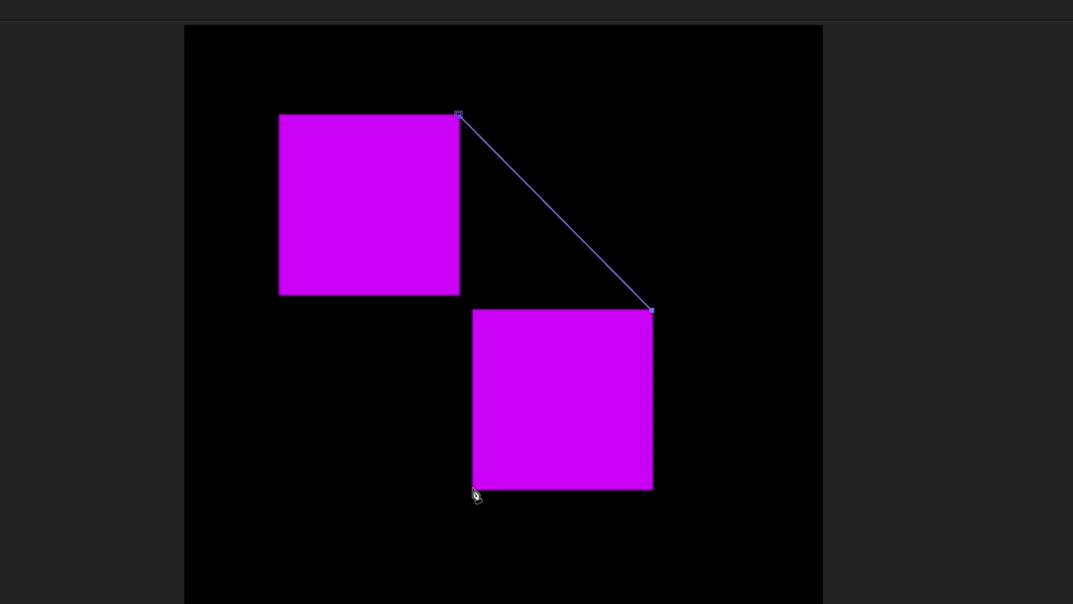
click(472, 489)
click(280, 295)
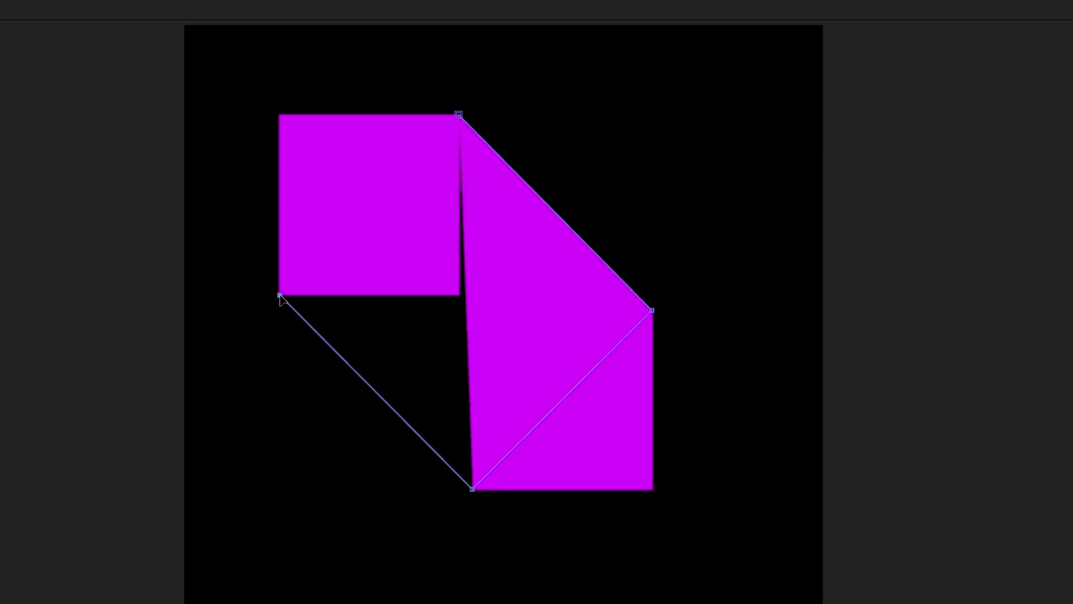
click(459, 117)
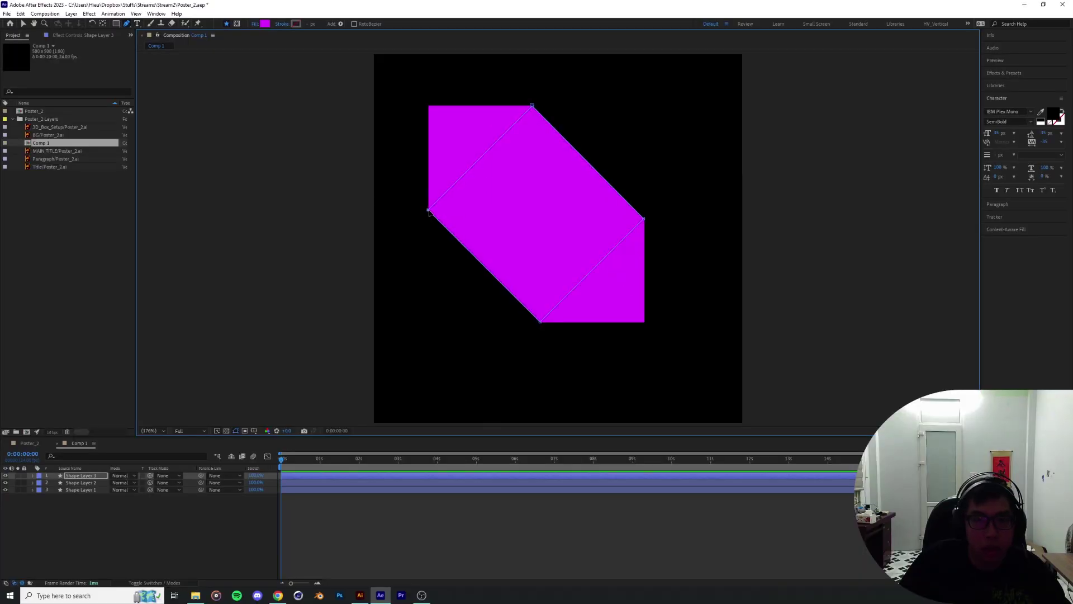
click(192, 527)
click(186, 483)
Move the Shape Layer 1 square onto the lower-right square and add a position keyframe at 0 s
click(91, 489)
key(v)
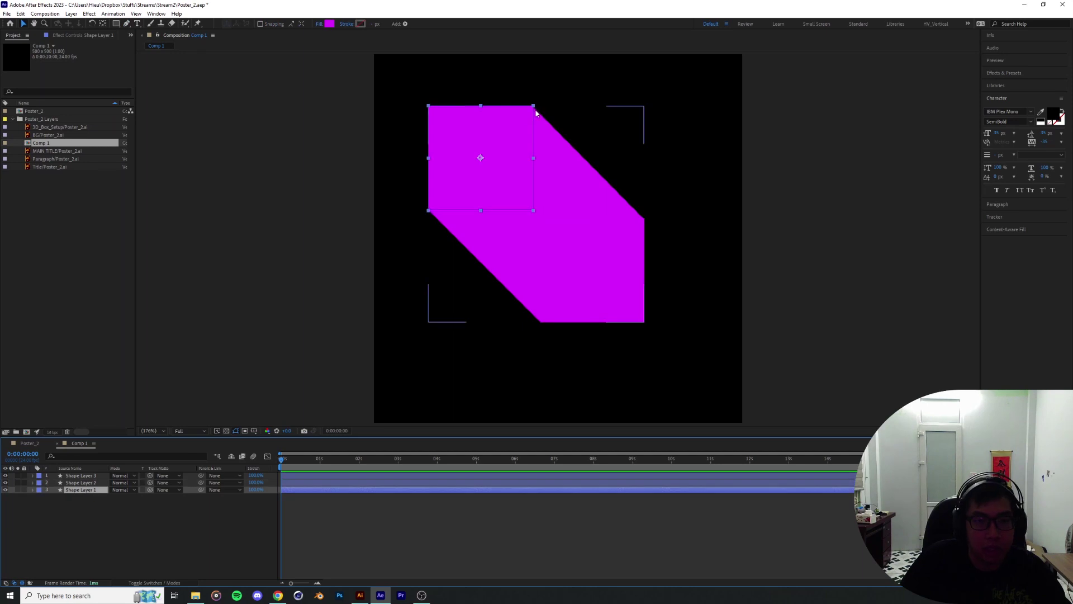
drag(468, 148, 538, 223)
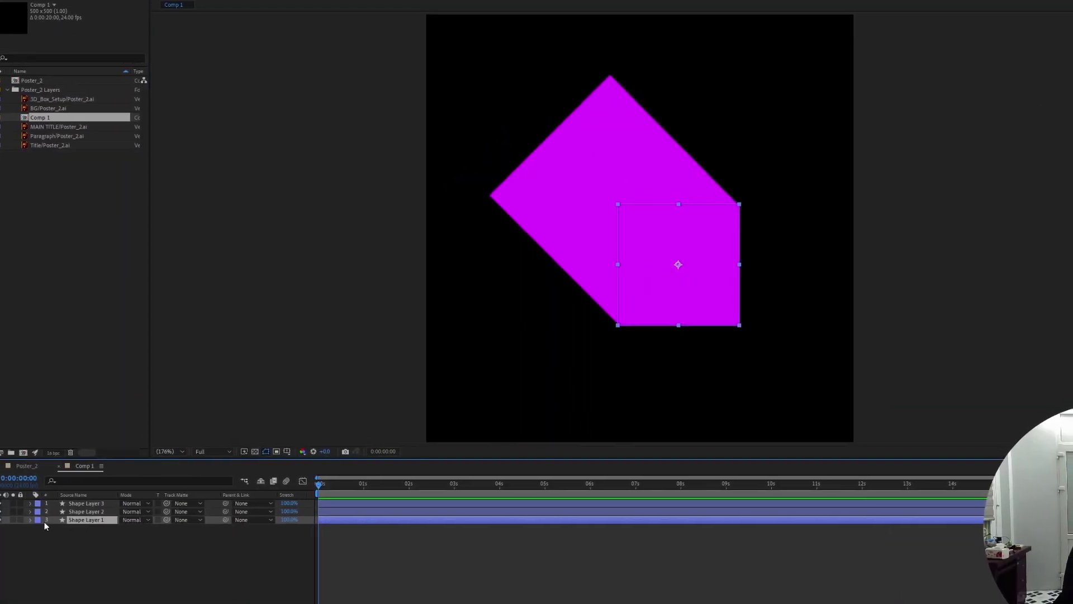
key(p)
click(55, 528)
At 1 s, move the Shape Layer 1 square back to the upper-left end and apply Easy Ease to that keyframe
click(364, 484)
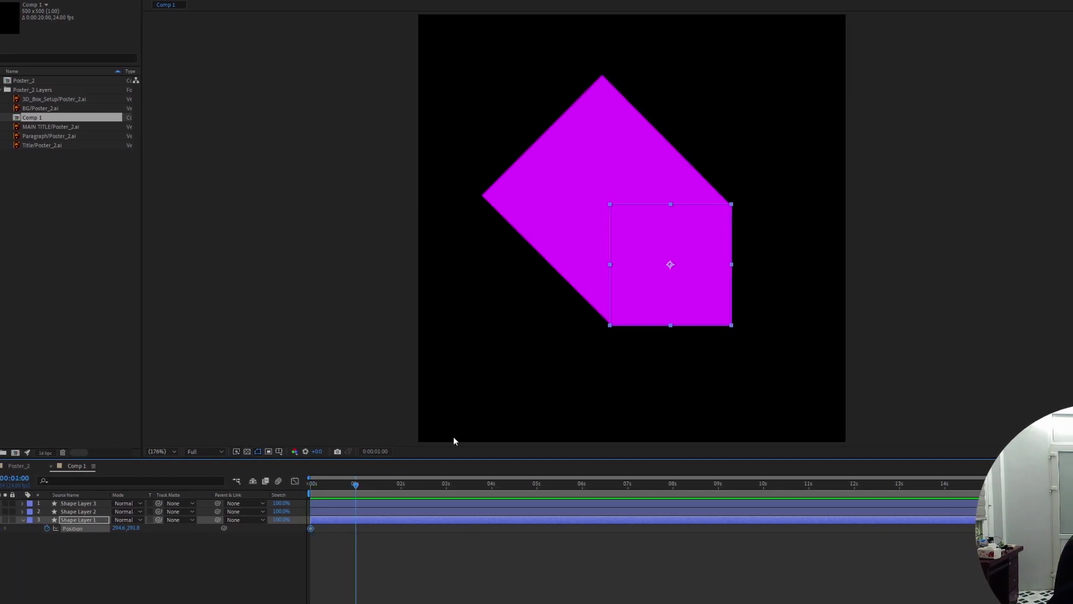
drag(711, 271, 572, 136)
click(348, 528)
key(F9)
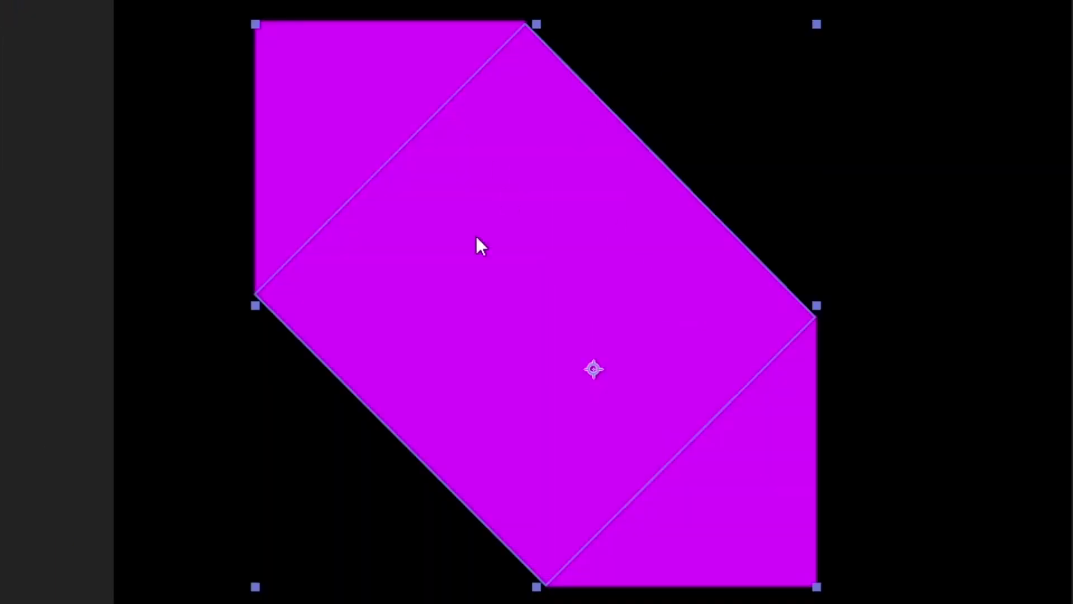
Keyframe the connecting shape's path at 1 s and collapse the path onto the lower-right square at 0 s
click(33, 475)
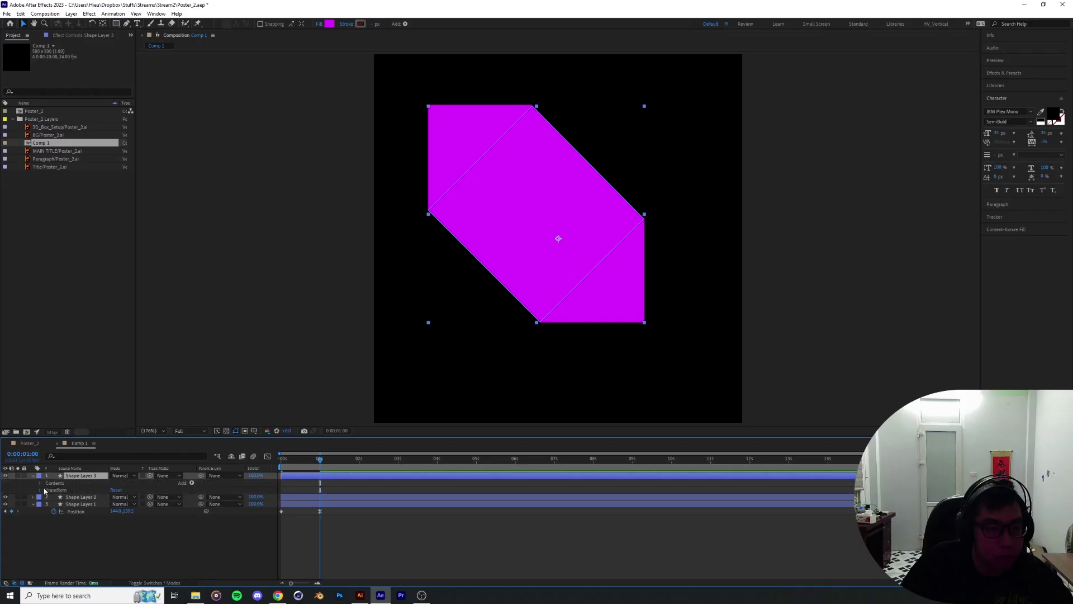
click(40, 483)
click(48, 490)
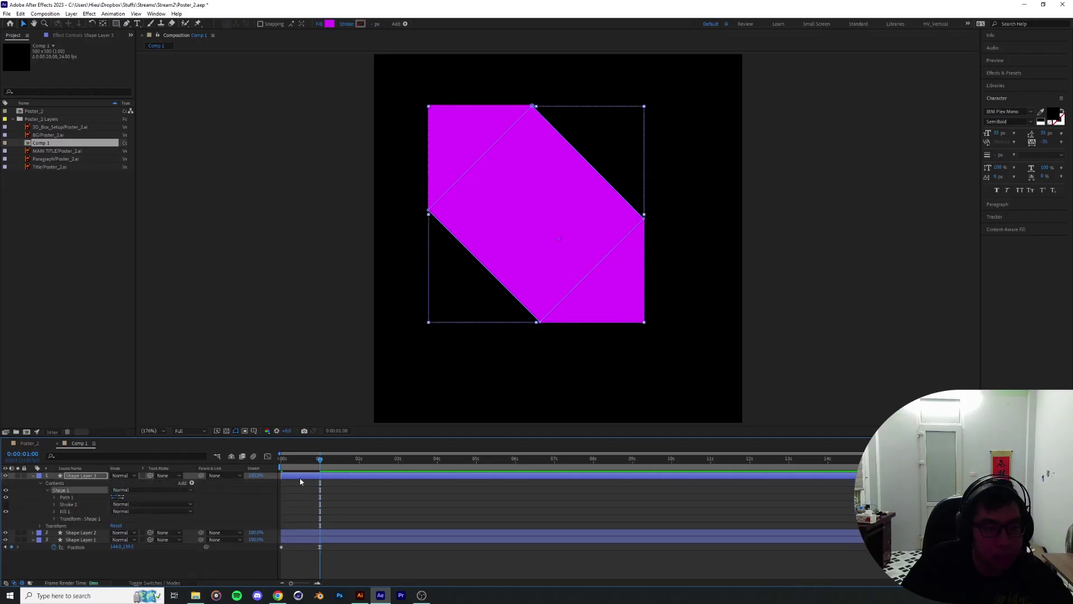
mouse_move(314, 460)
mouse_down()
mouse_move(284, 459)
mouse_move(320, 465)
mouse_up()
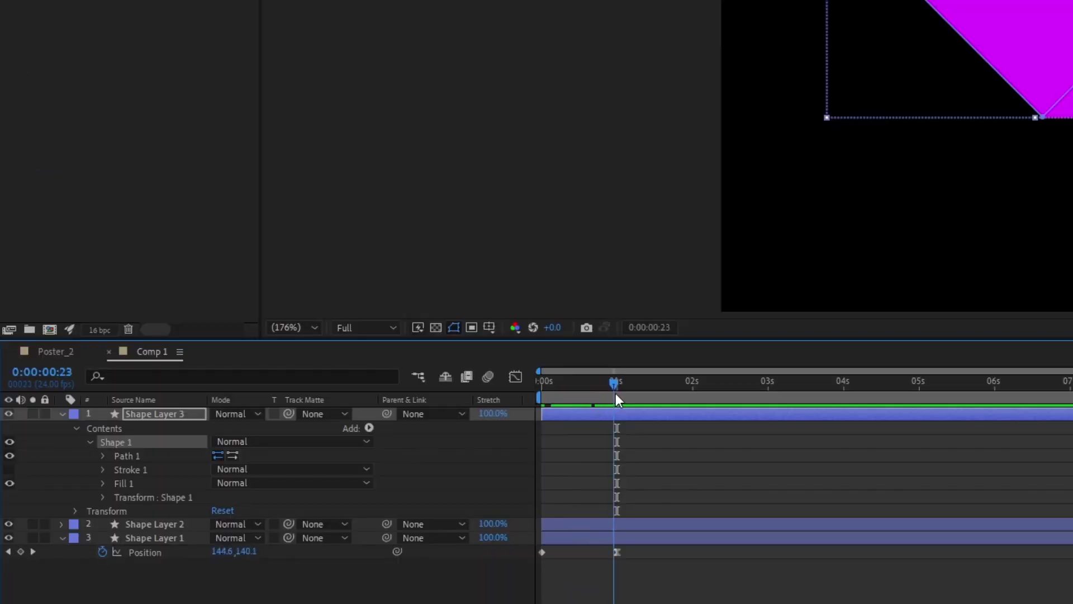
drag(616, 398, 617, 398)
click(103, 456)
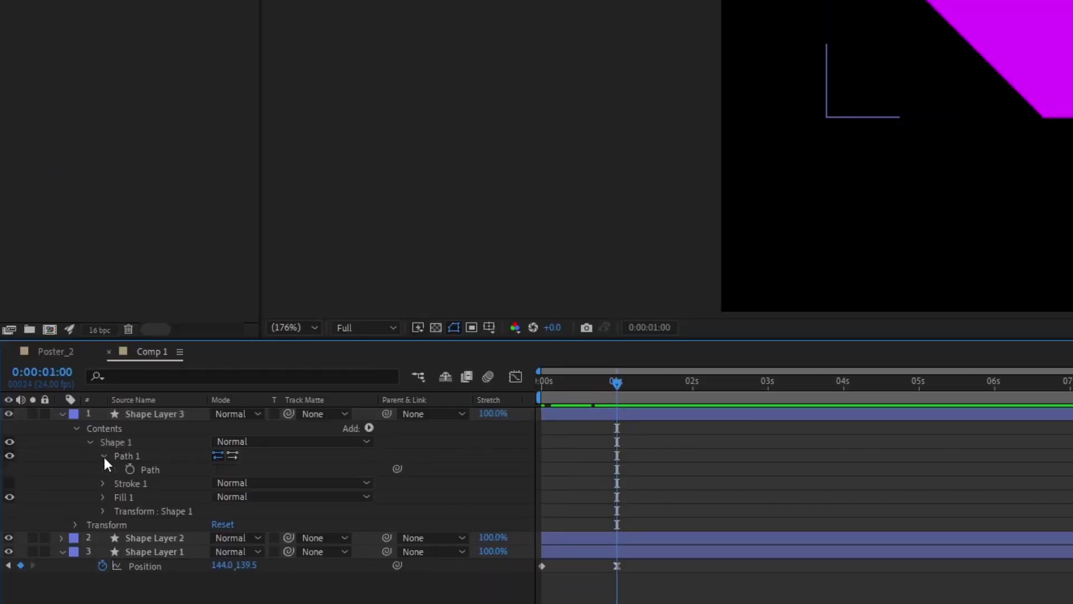
click(131, 469)
drag(608, 380, 543, 386)
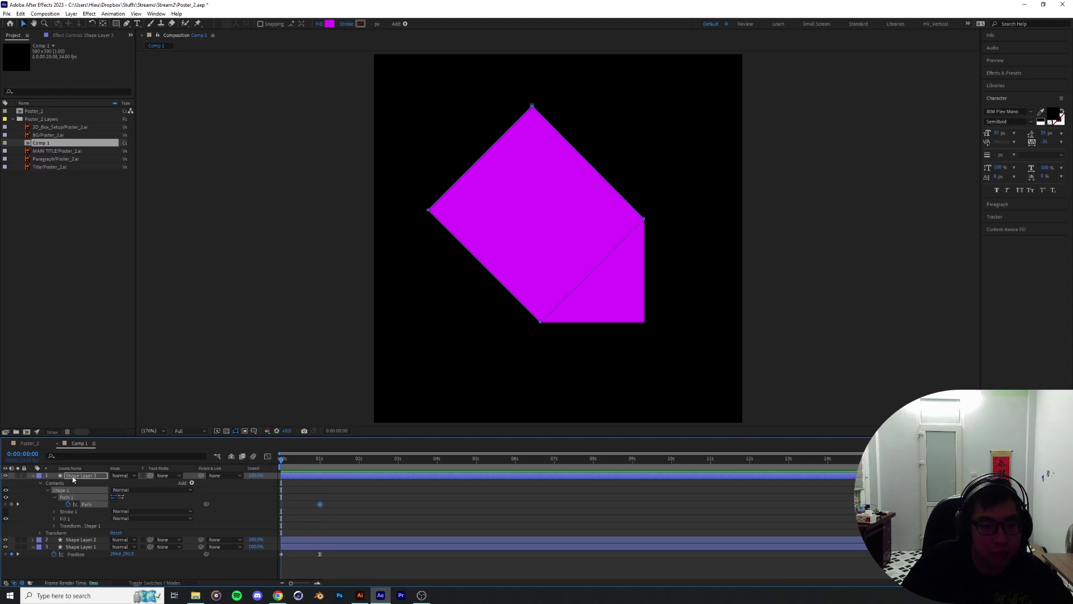
click(73, 478)
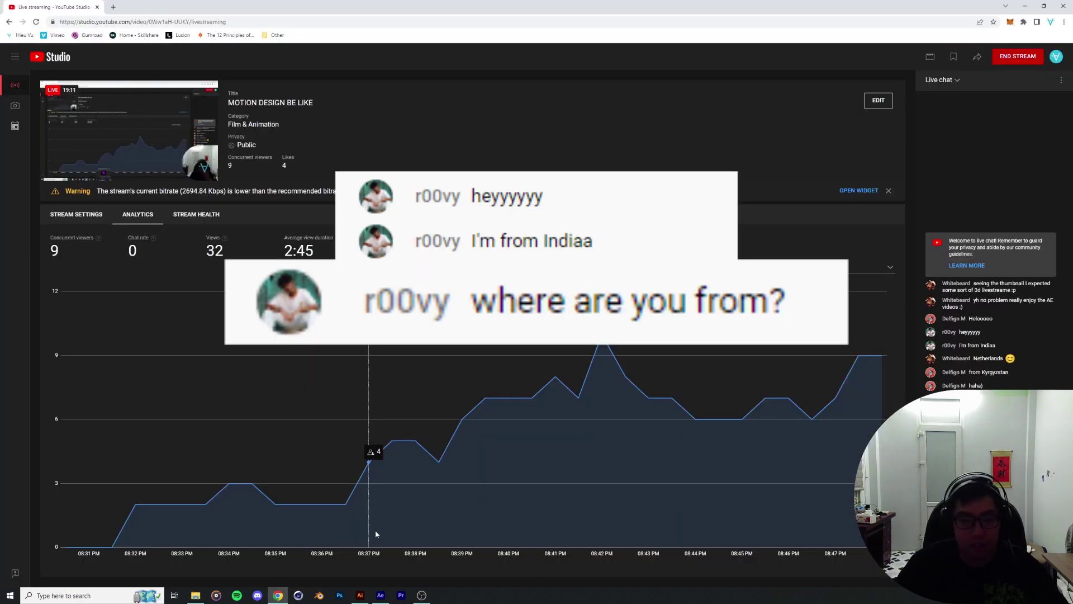
Return to After Effects and preview the extruding square animation
click(380, 595)
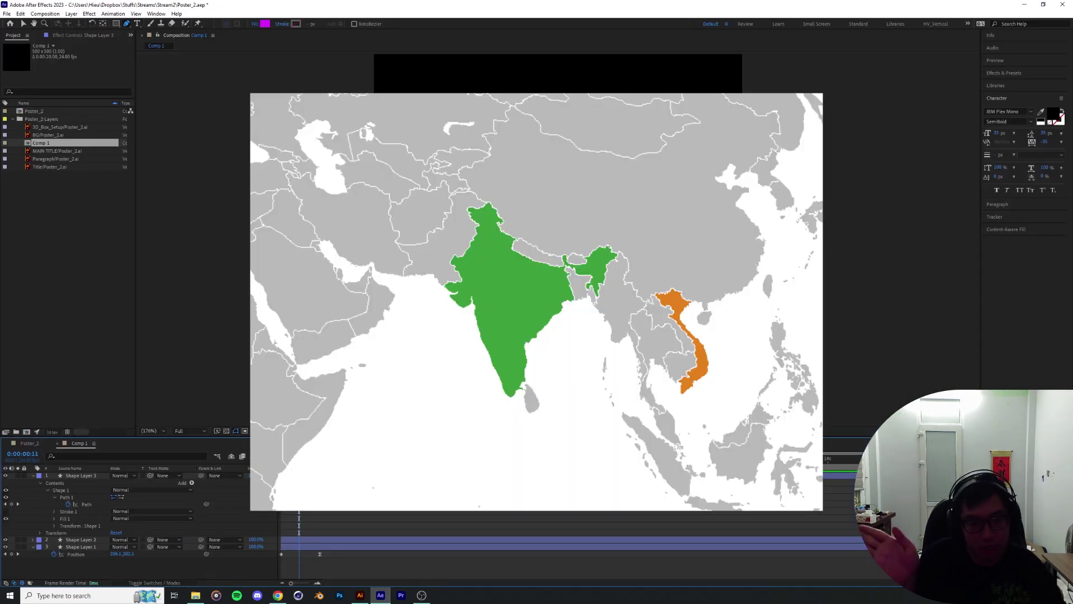
mouse_move(299, 459)
mouse_down()
mouse_move(314, 468)
mouse_move(287, 471)
mouse_move(320, 465)
mouse_move(336, 563)
mouse_up()
key(space)
key(space)
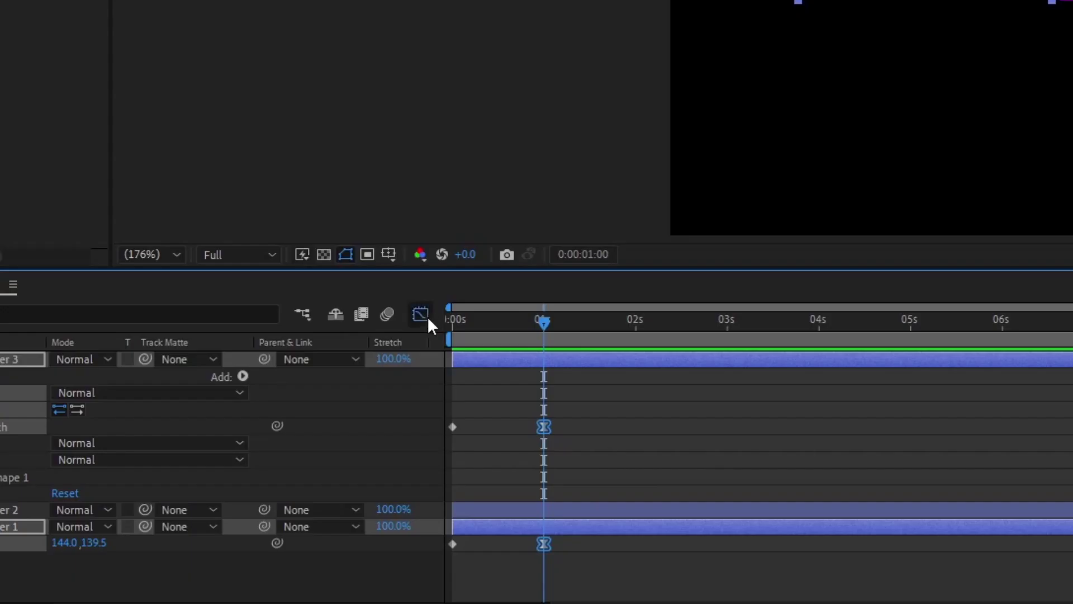
Raise the incoming easing influence of the 1 s path and position keyframes to 100% and preview the motion
click(267, 456)
drag(528, 552, 479, 558)
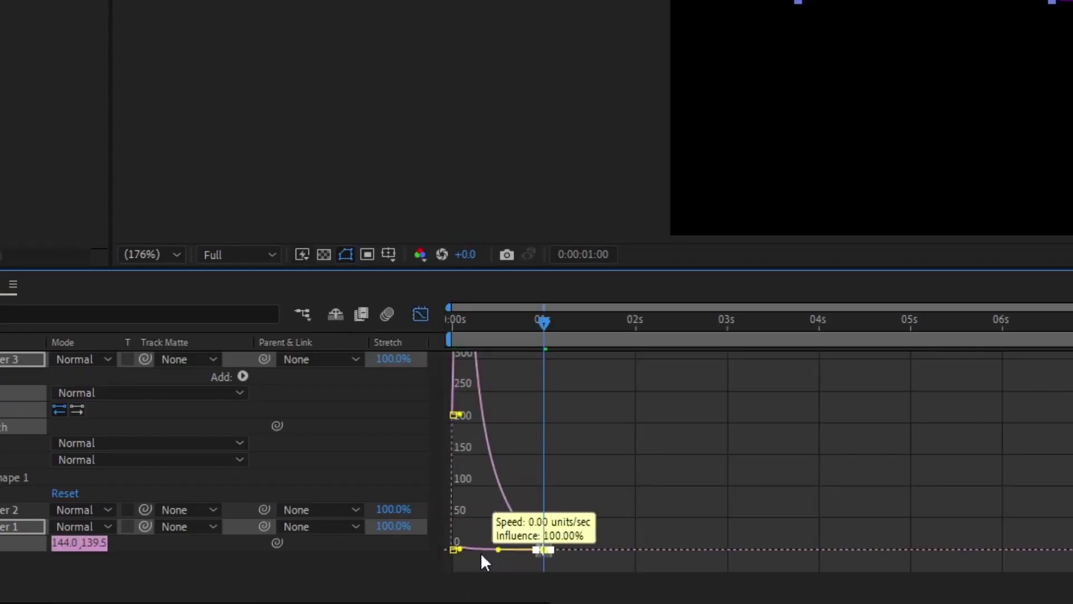
drag(531, 323, 452, 323)
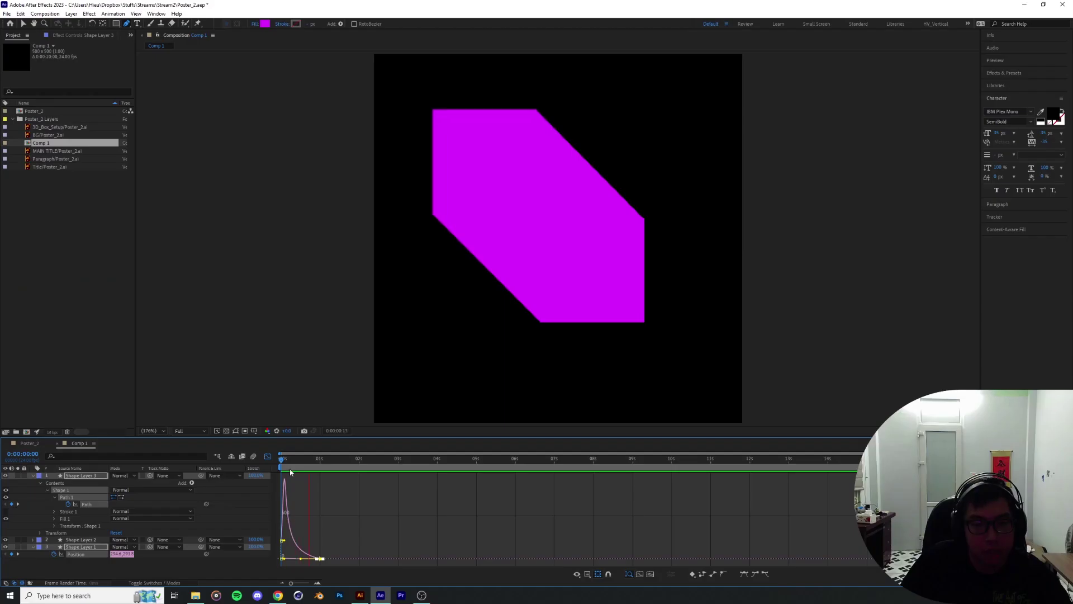
drag(290, 462, 280, 461)
click(268, 456)
Try moving the Shape Layer 1 square off the end of the connecting shape at 0:00:01:05
drag(314, 460, 308, 464)
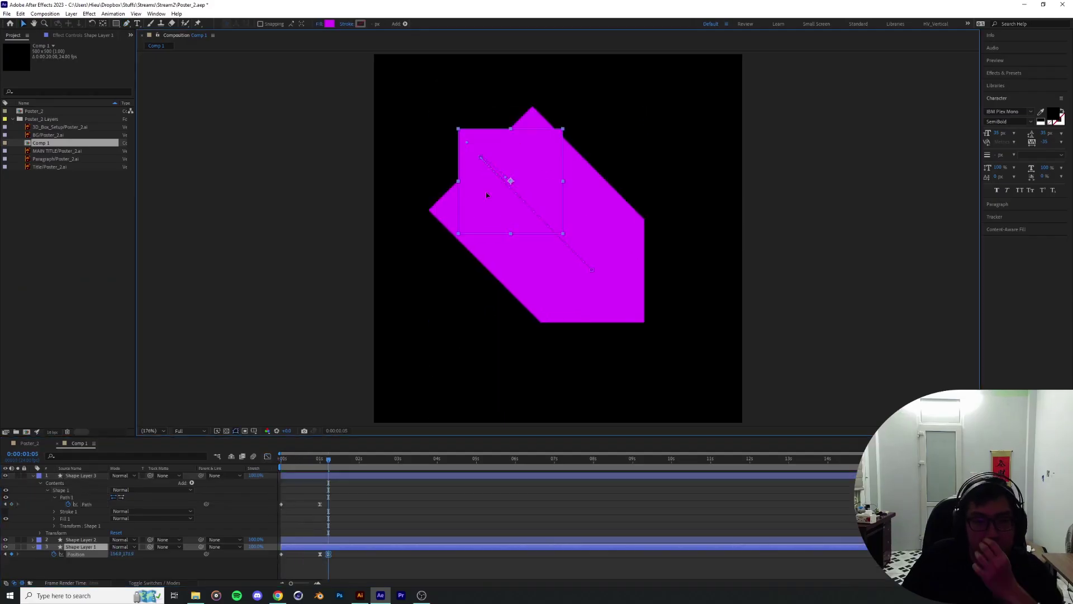
mouse_move(488, 196)
mouse_down()
mouse_move(531, 232)
mouse_move(467, 197)
mouse_move(467, 170)
mouse_move(482, 201)
mouse_up()
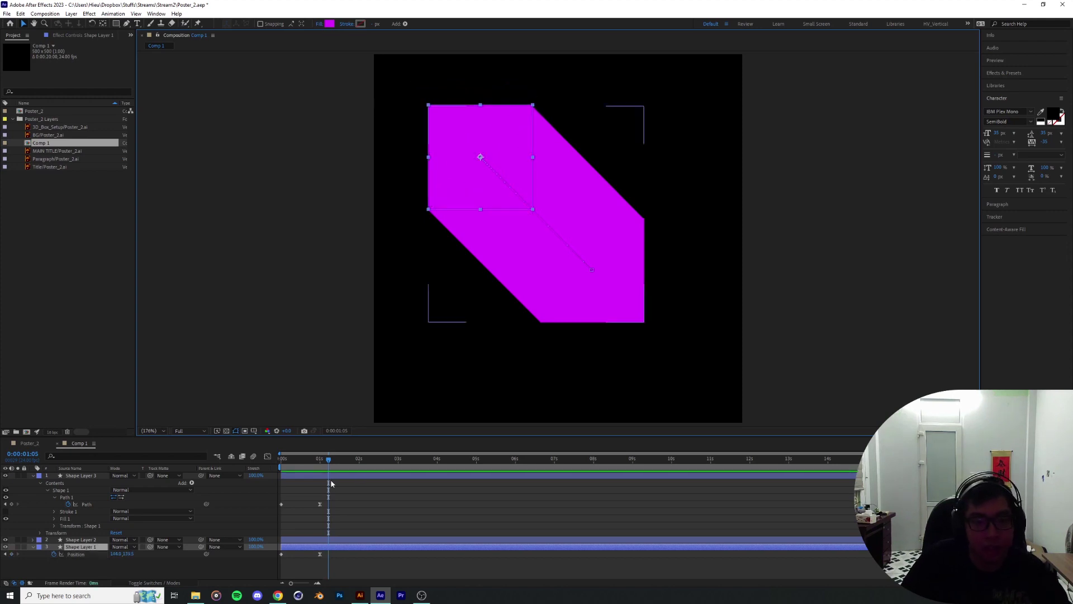
click(333, 475)
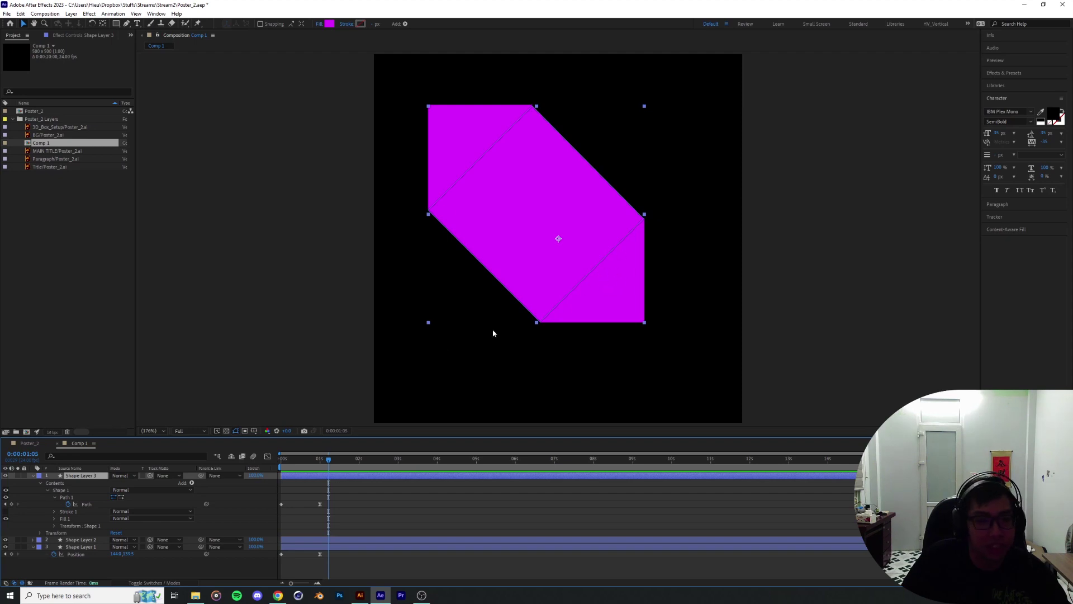
Duplicate the Comp 1 composition and open the copy
click(33, 475)
click(41, 143)
key(ctrl+d)
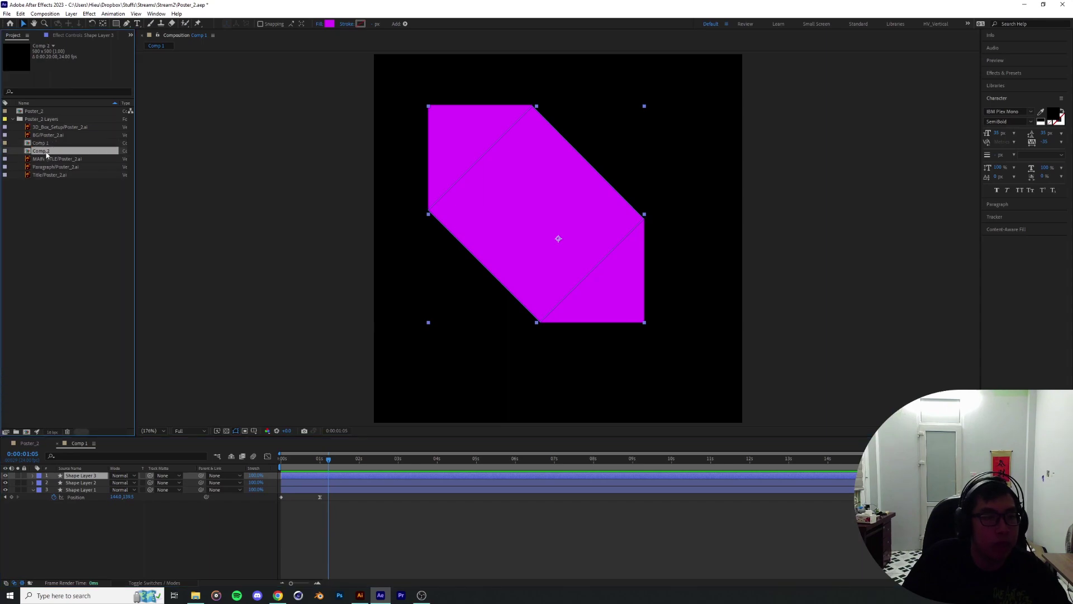
double_click(45, 151)
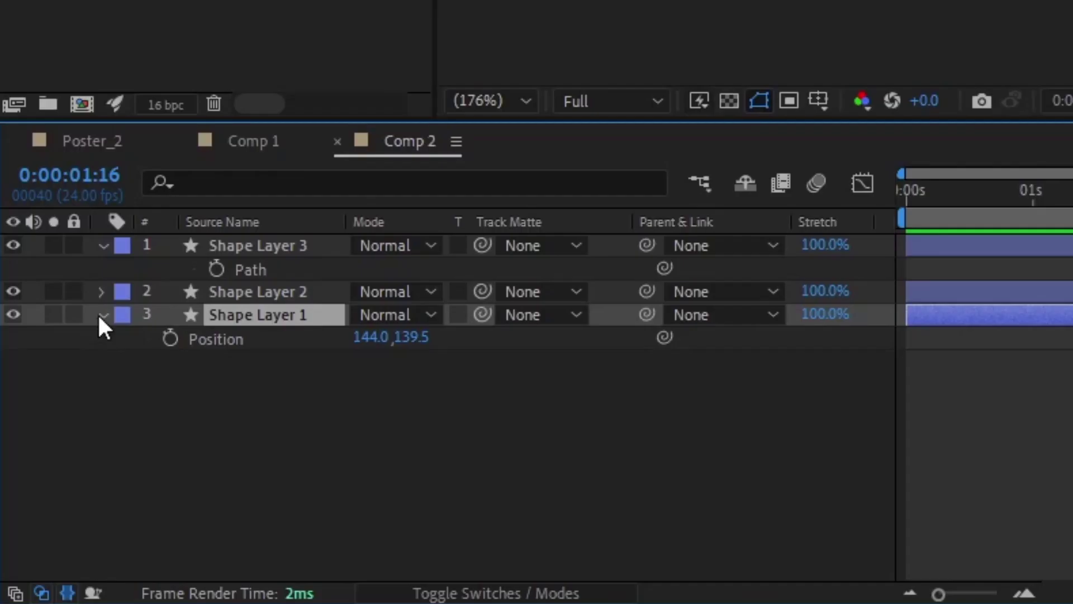
Convert the Rectangle Path 1 of Shape Layer 1 to a Bezier path and reveal its path property
click(32, 490)
click(33, 489)
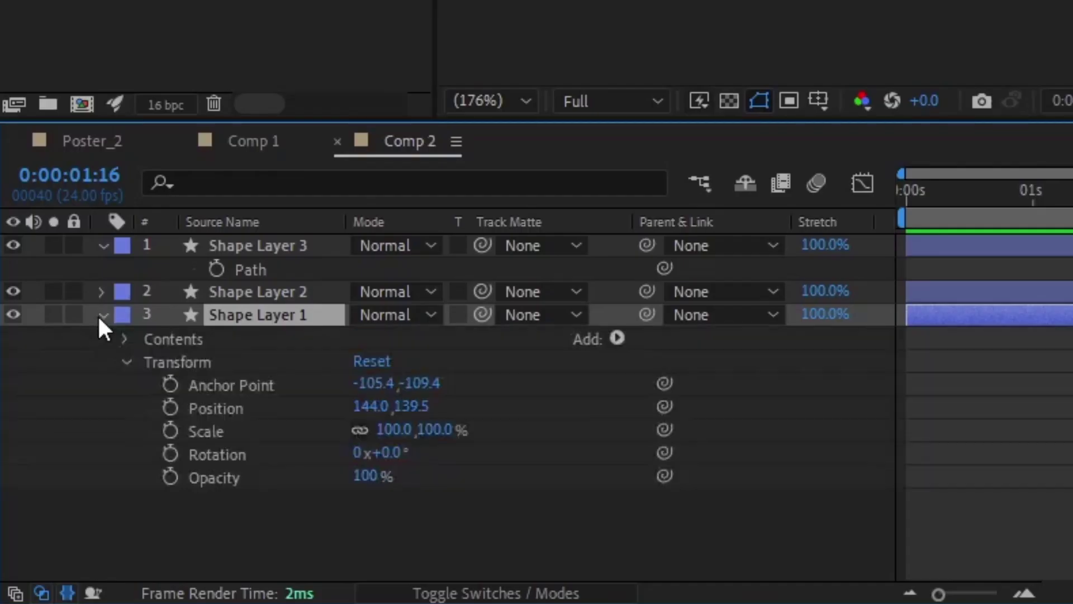
click(126, 339)
click(222, 364)
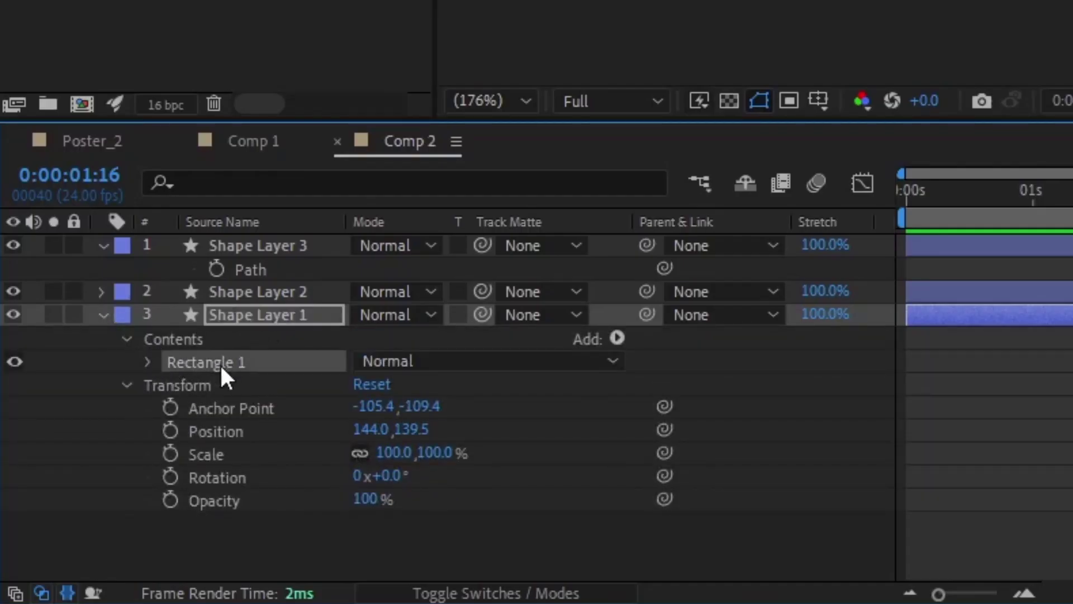
click(147, 362)
click(249, 385)
right_click(258, 384)
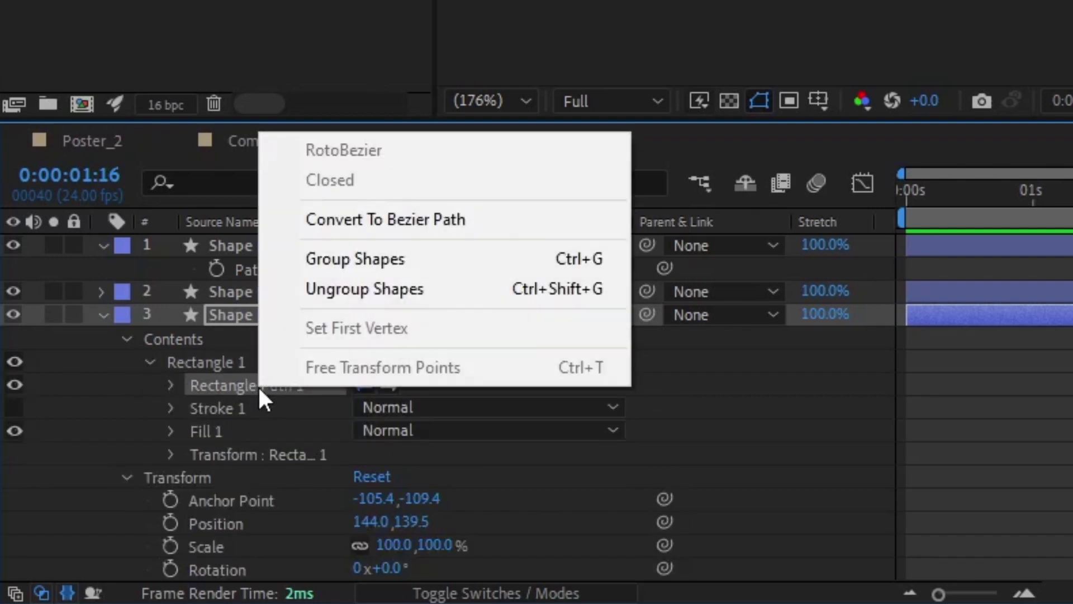
click(418, 225)
click(170, 385)
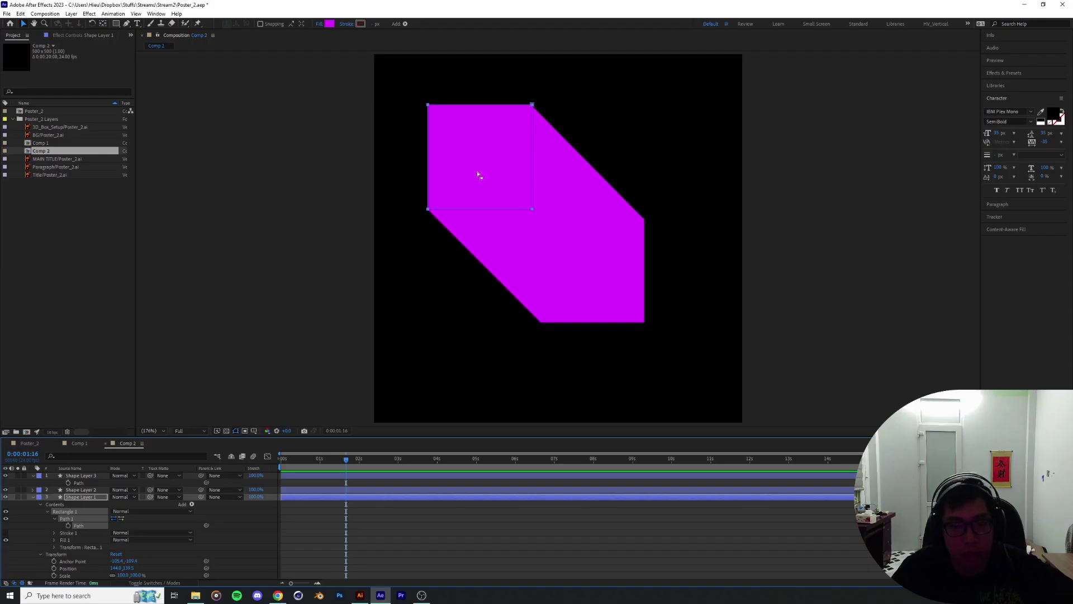
Reveal the path of Shape Layer 3 and align its uppermost vertex exactly with the upper-left square's nearest corner
click(591, 268)
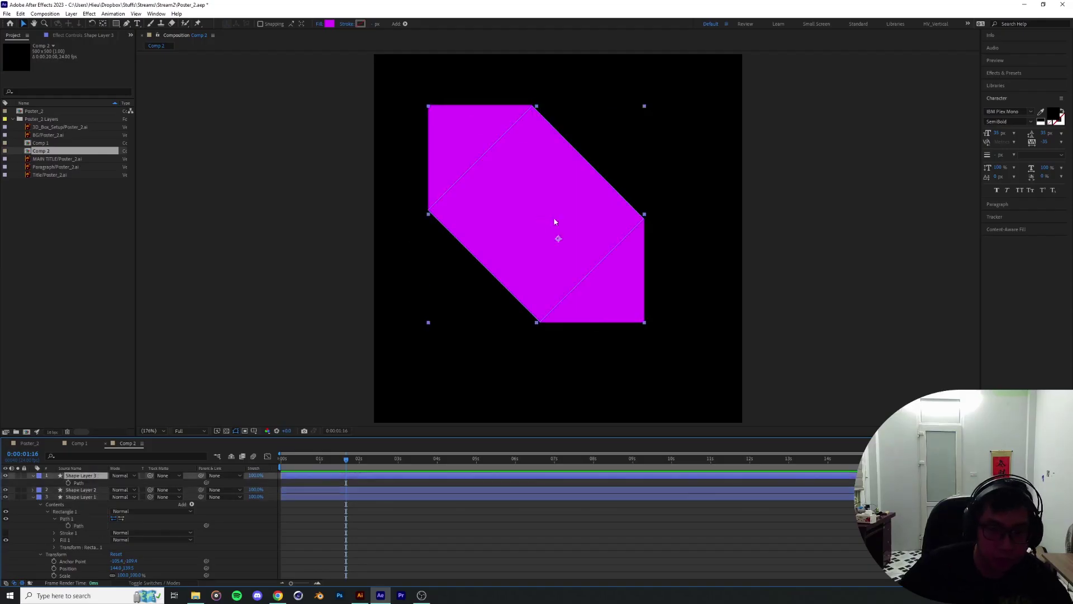
scroll(526, 104, up, 4)
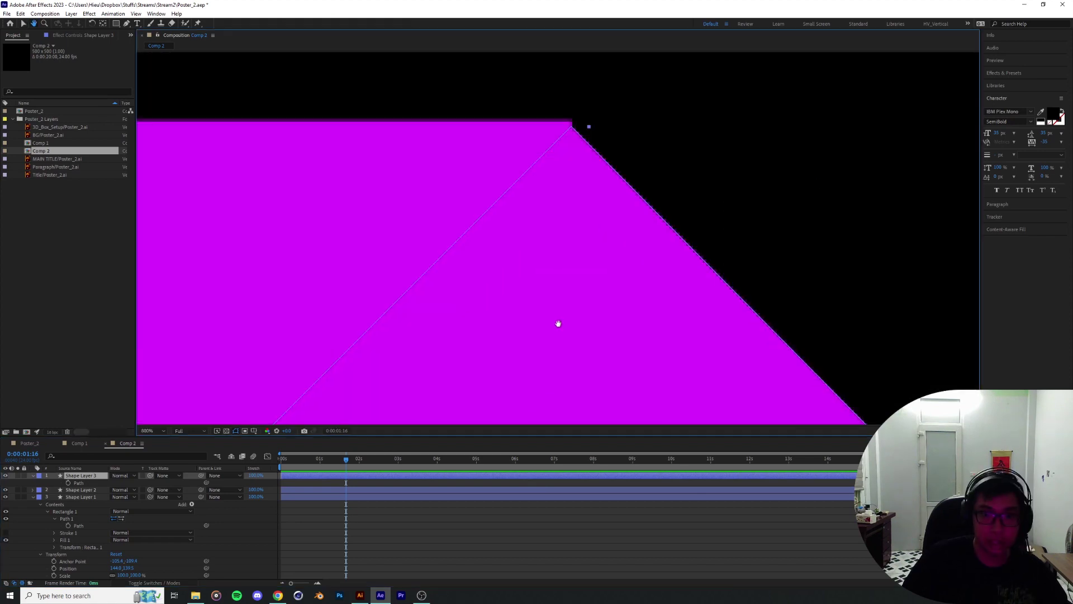
click(33, 475)
click(33, 476)
click(66, 497)
key(g)
drag(571, 126, 572, 122)
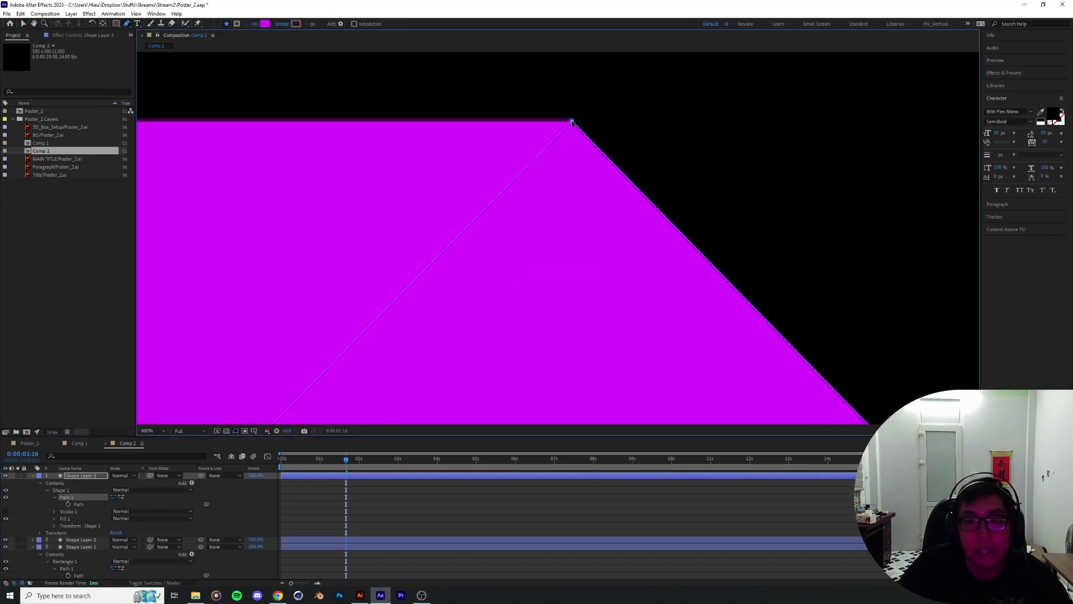
Align the remaining vertices of the Shape Layer 3 connecting path with the corners of the two squares
drag(543, 292, 783, 86)
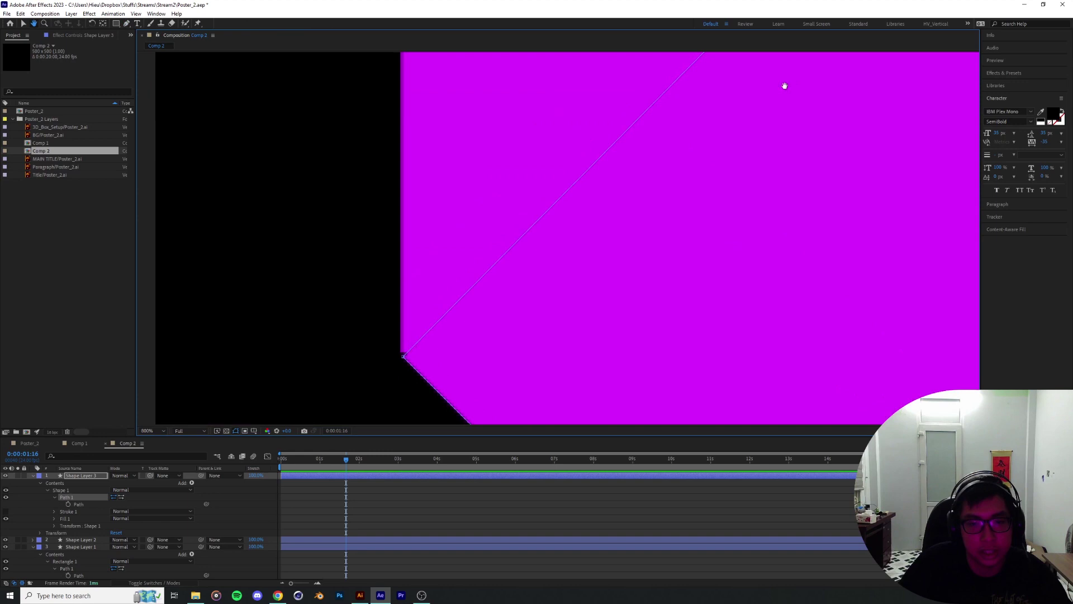
scroll(402, 350, up, 1)
key(v)
drag(403, 350, 525, 254)
drag(726, 391, 496, 295)
drag(673, 161, 406, 383)
drag(671, 64, 355, 342)
drag(510, 277, 512, 269)
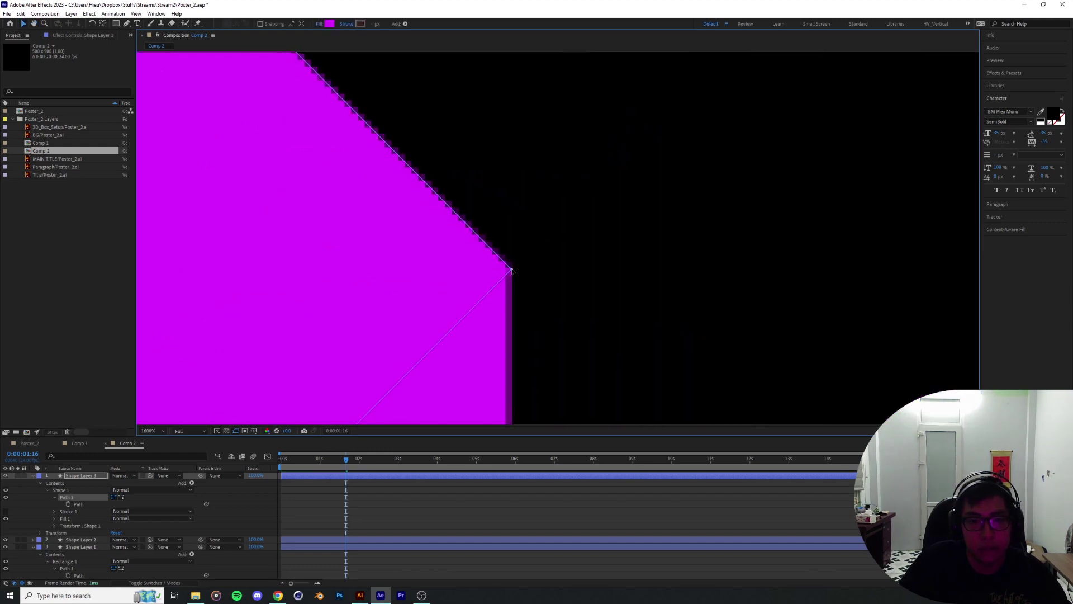
click(148, 431)
click(154, 448)
scroll(515, 287, up, 1)
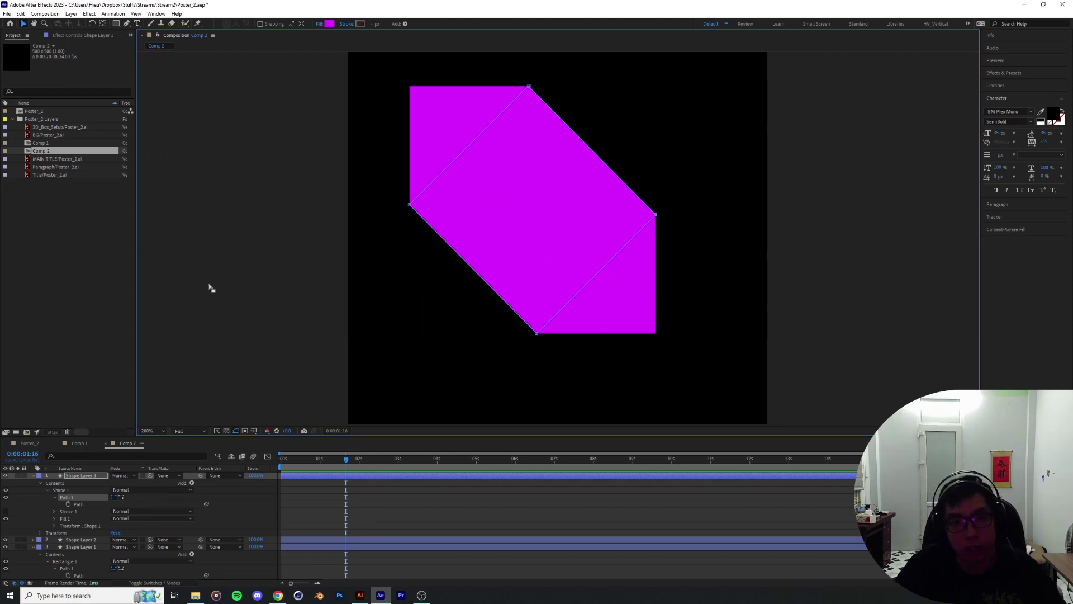
Create nulls for the Shape Layer 1 path using Create Nulls From Paths with Points Follow Nulls
click(325, 532)
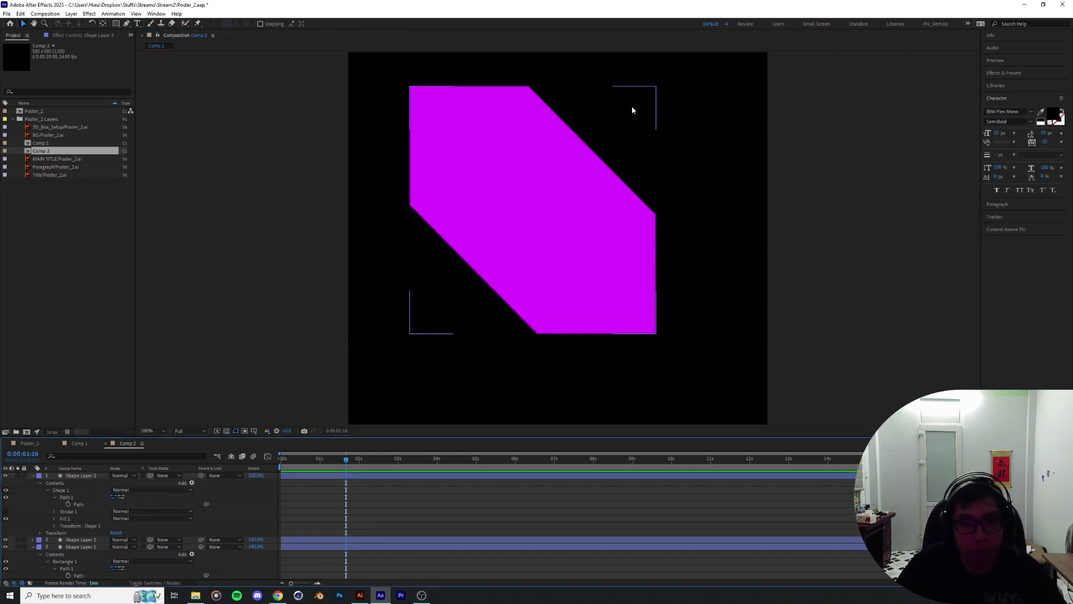
click(82, 503)
click(81, 574)
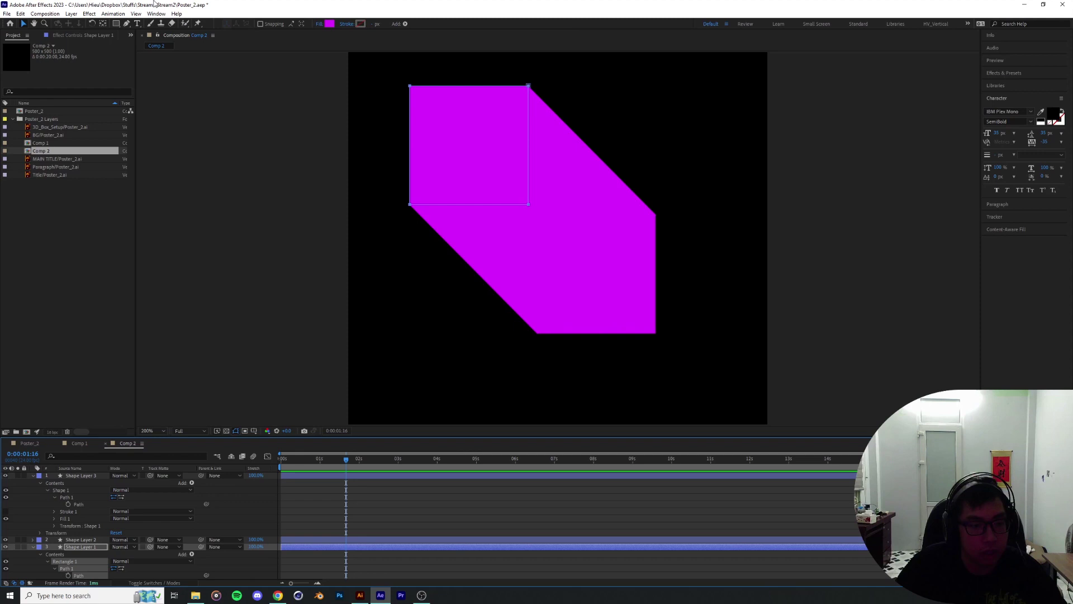
click(166, 14)
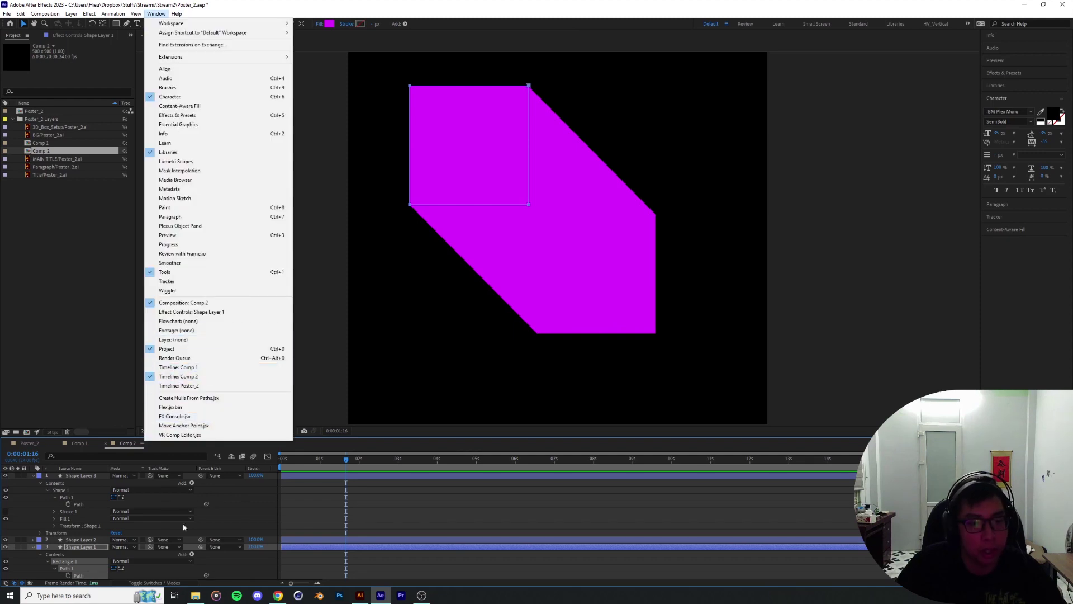
click(143, 581)
scroll(105, 563, down, 2)
click(78, 533)
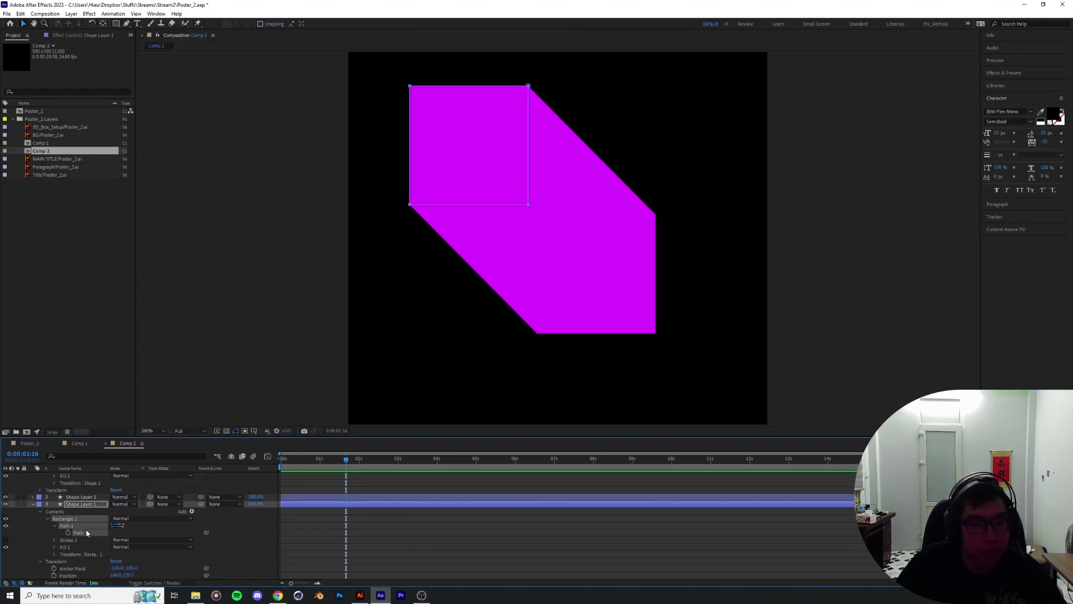
click(156, 14)
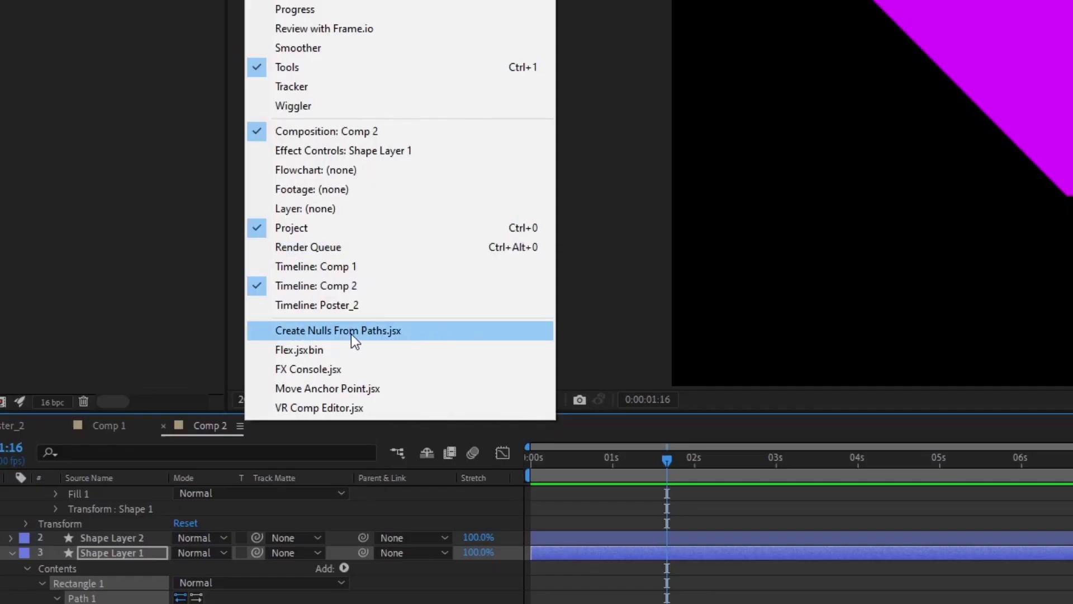
click(352, 338)
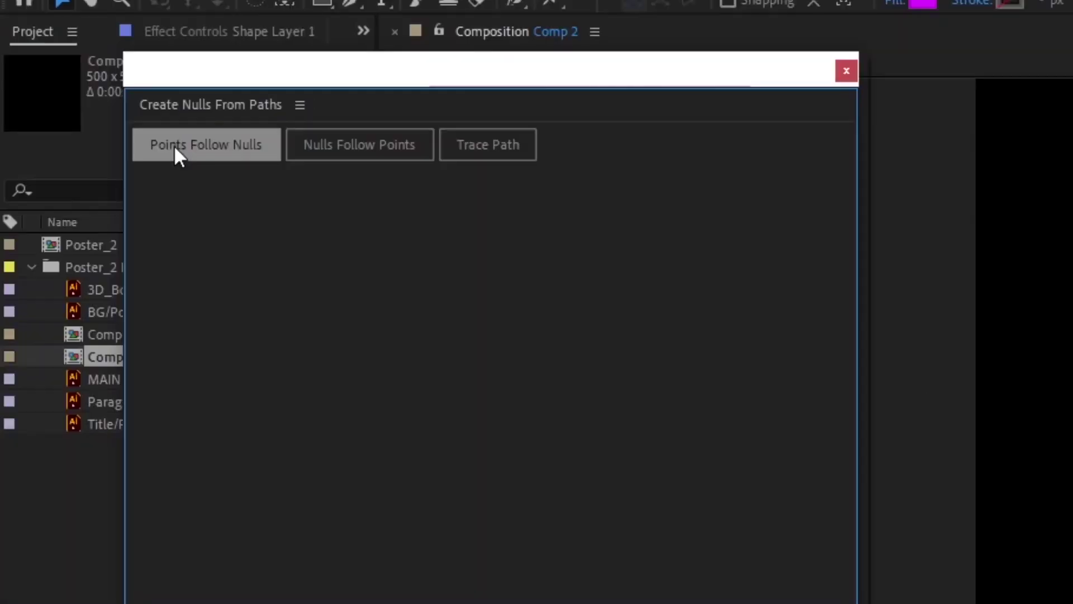
click(204, 144)
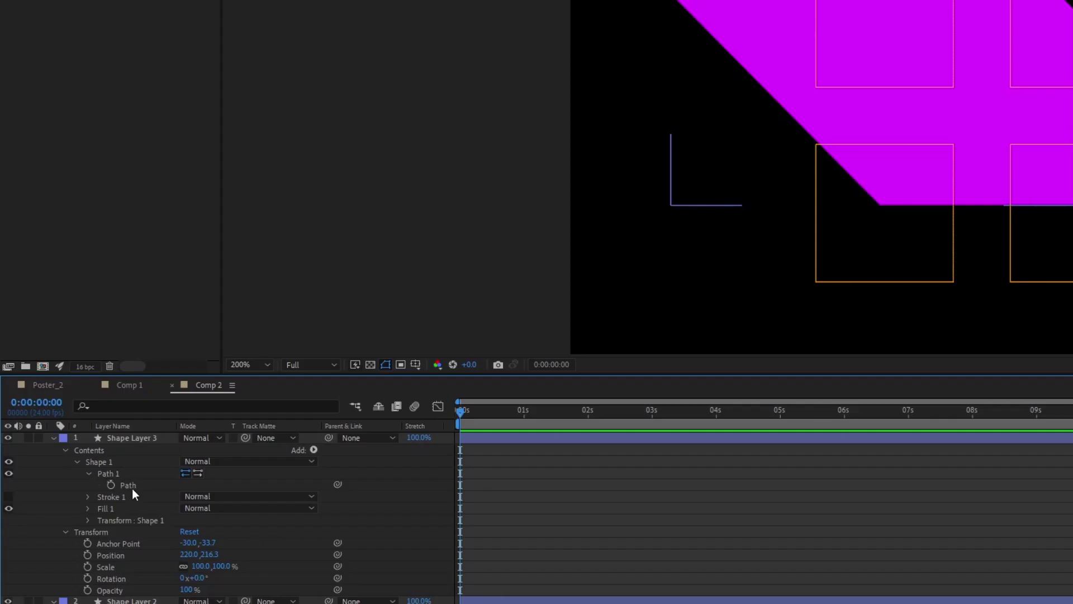
Create Points Follow Nulls controls for the Shape Layer 3 path and close the script window
click(131, 487)
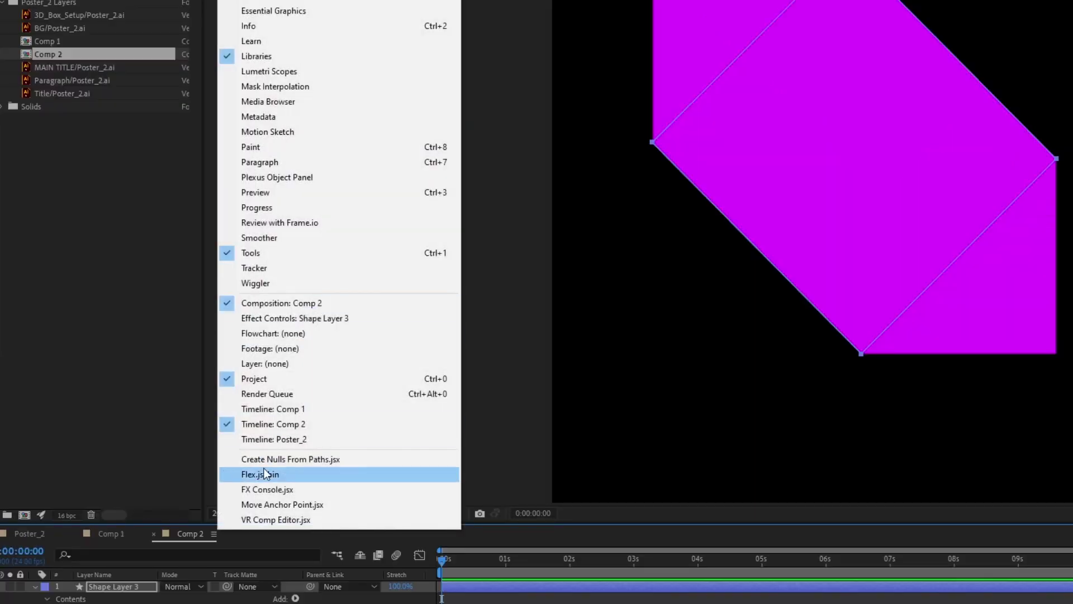
click(287, 312)
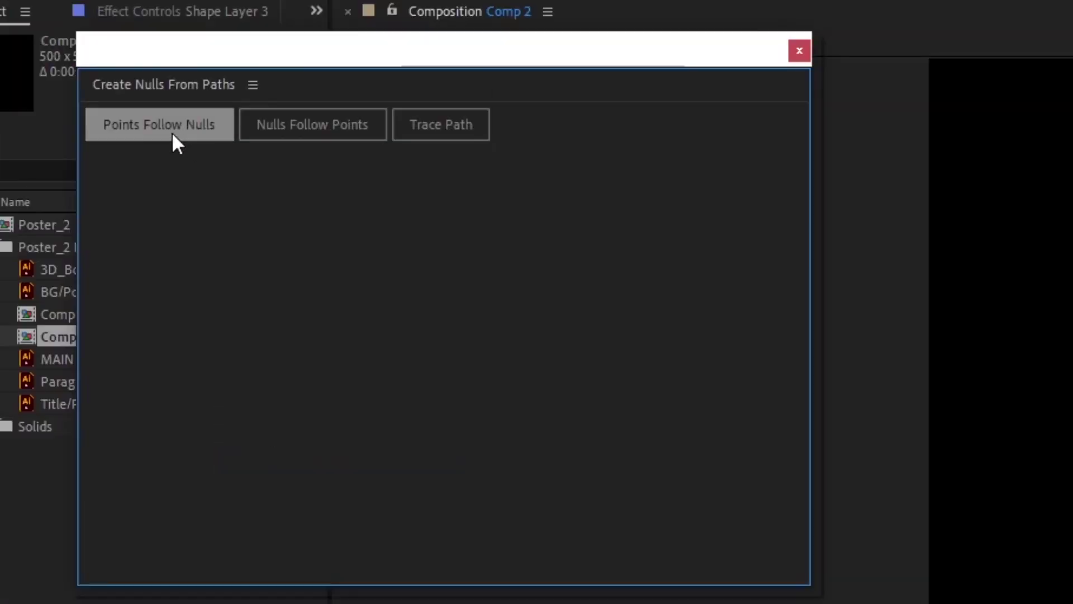
click(173, 135)
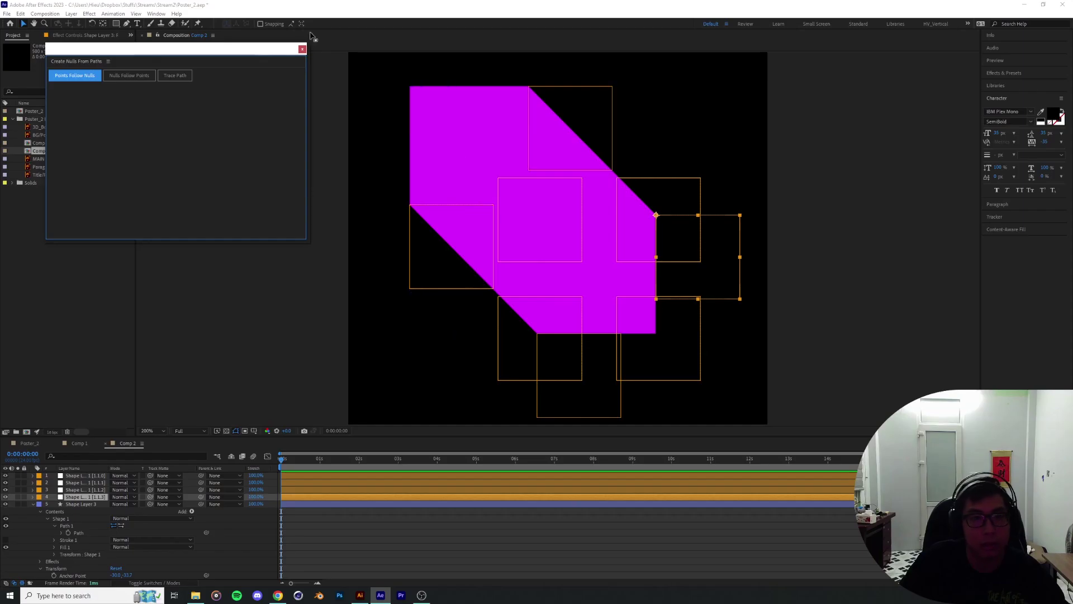
click(800, 50)
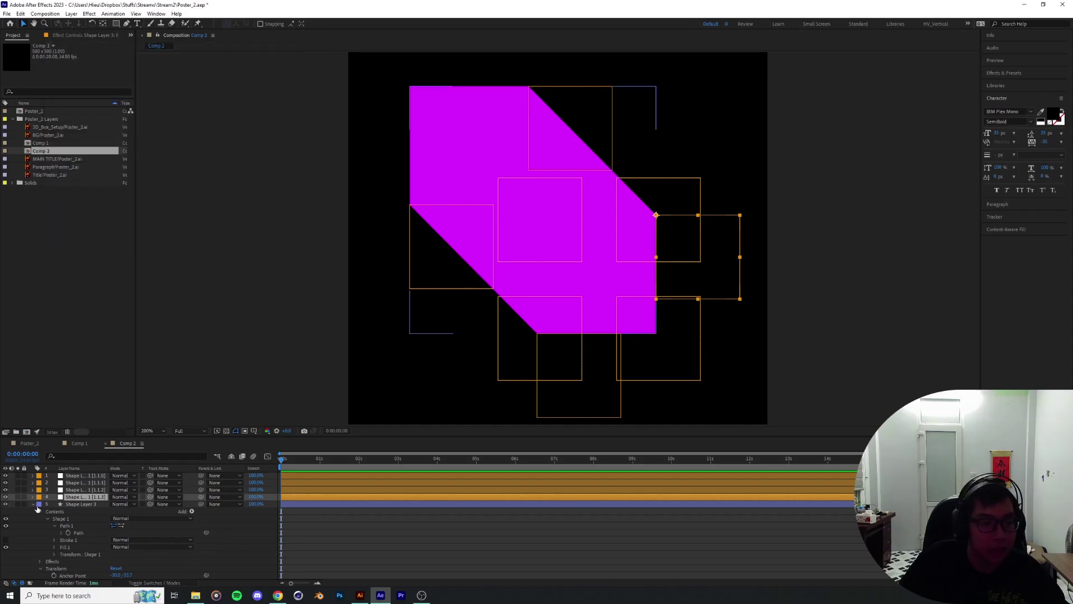
Hide Shape Layer 2 and the Shape Layer 1 nulls [1.1.1] and [1.1.3], keeping Shape Layer 3 visible
click(86, 507)
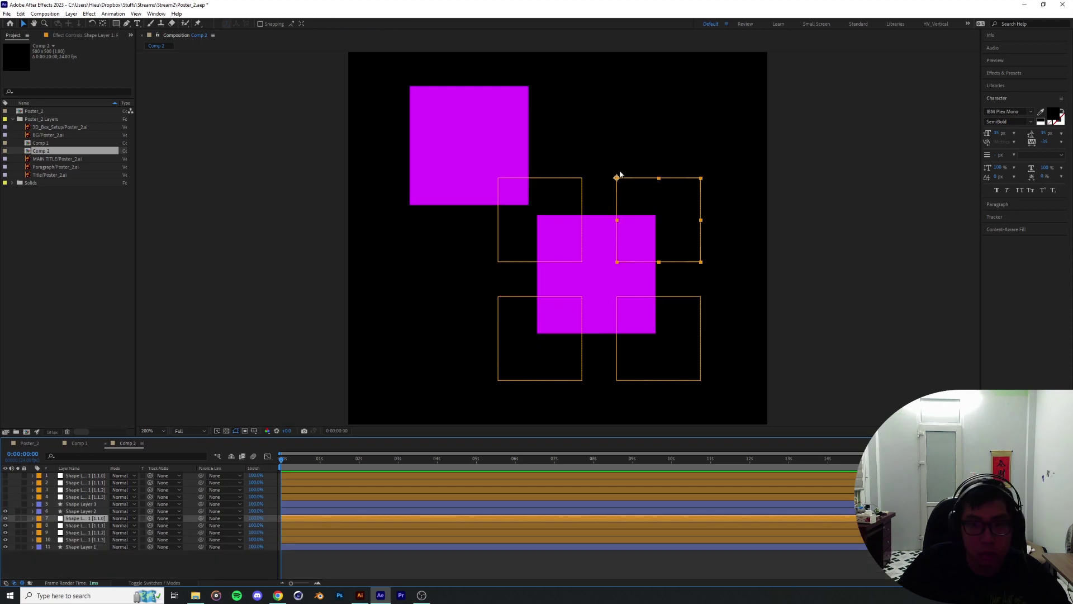
click(5, 511)
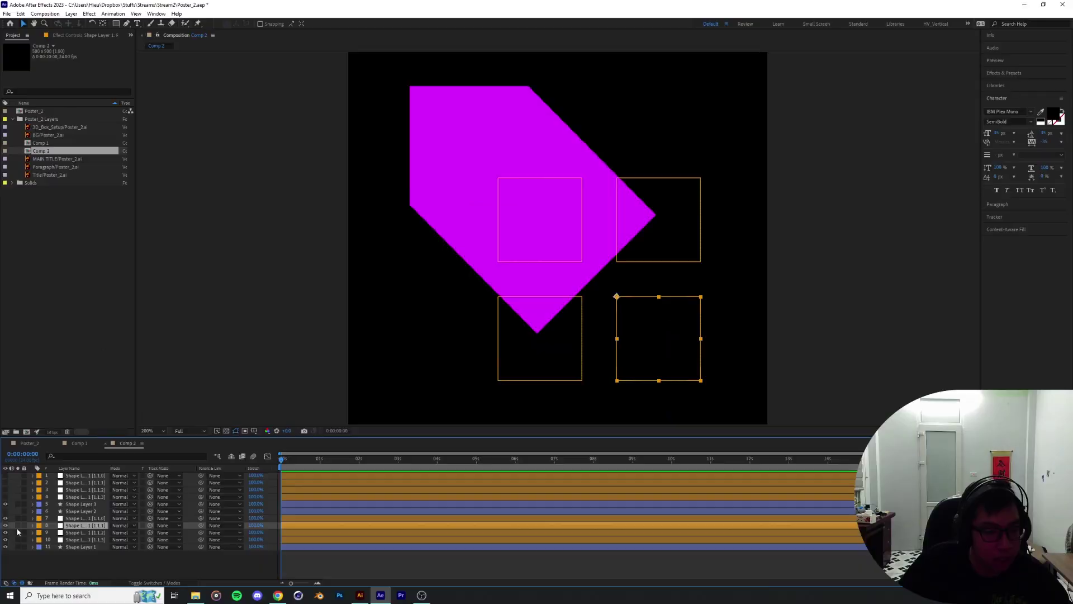
click(5, 525)
click(87, 540)
click(5, 539)
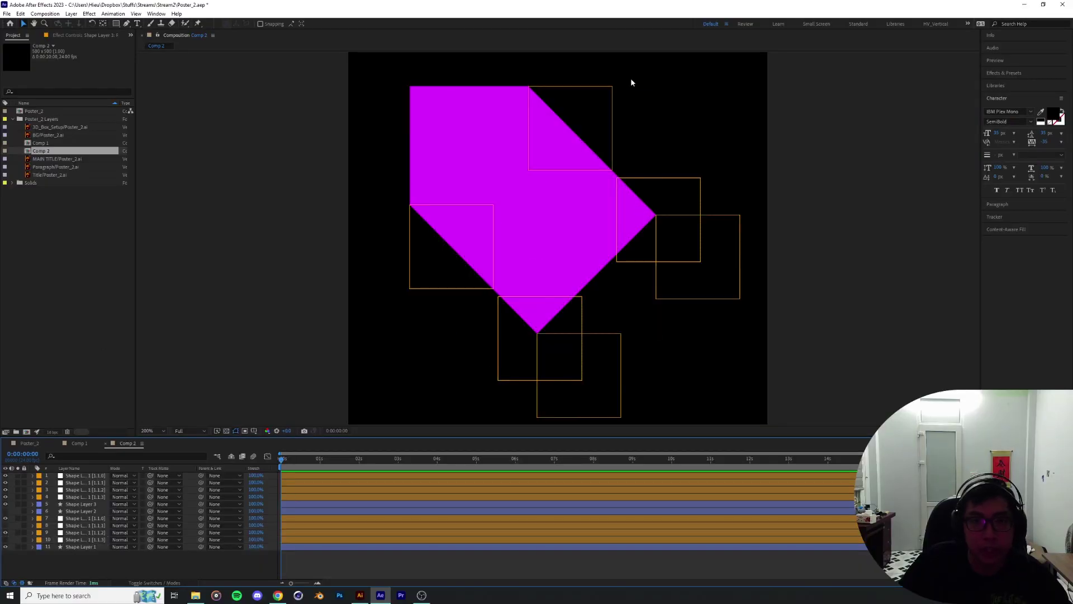
Change the fill of the Shape Layer 3 connecting shape to bright green
click(573, 87)
click(572, 89)
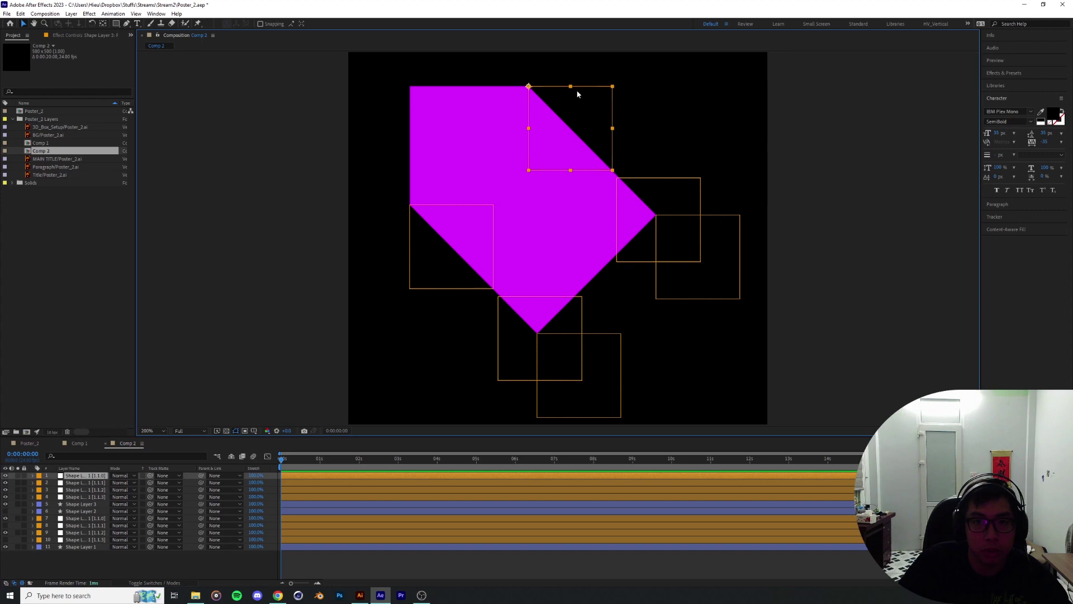
shift+click(413, 222)
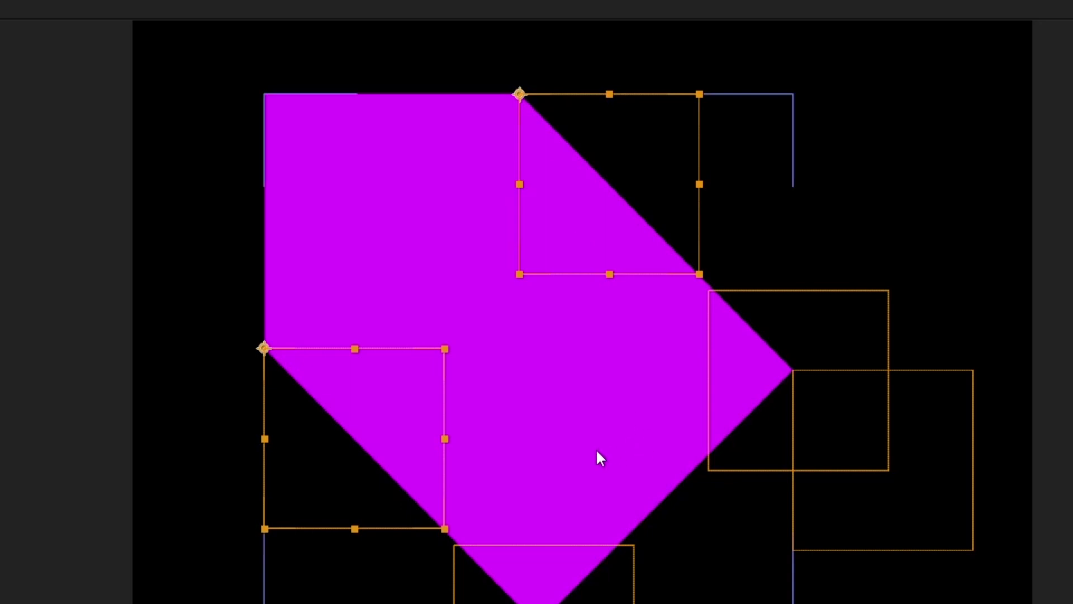
click(597, 452)
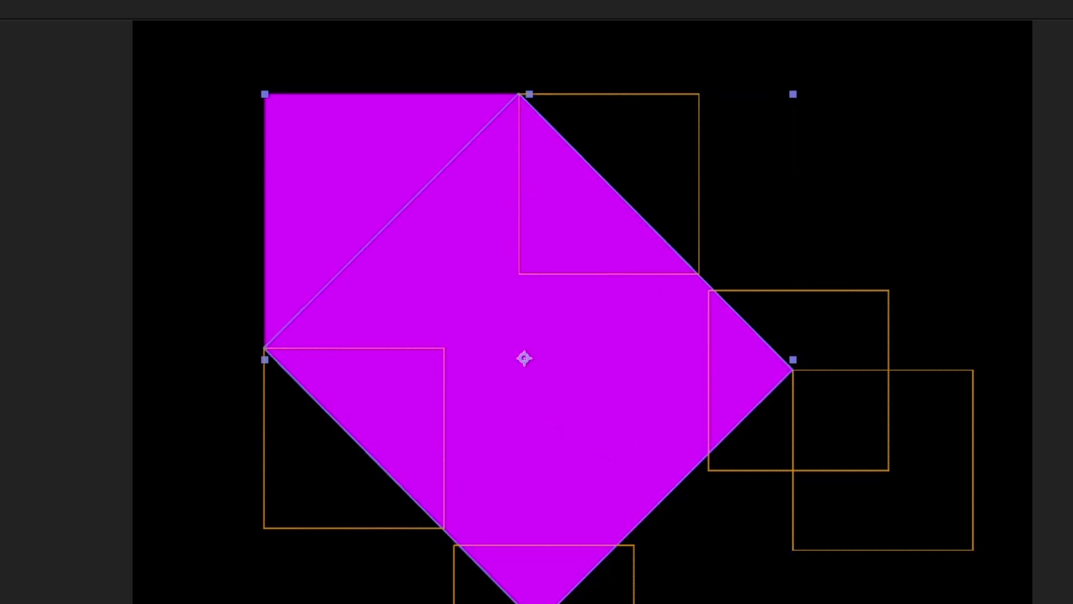
click(329, 23)
click(122, 216)
drag(101, 168, 104, 153)
click(187, 156)
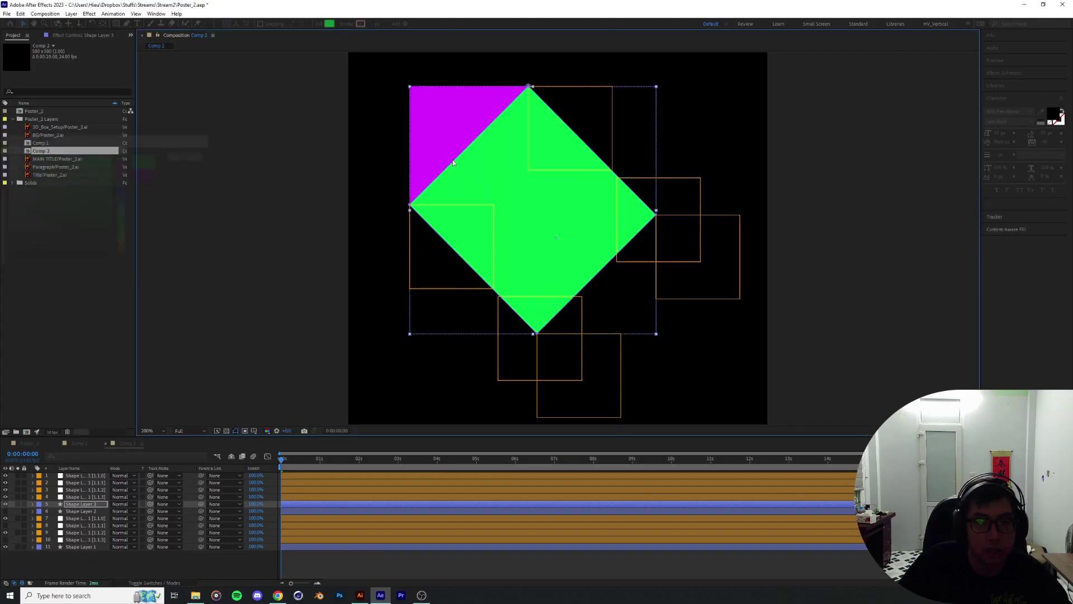
Hide the Shape Layer 3 nulls [1.1.2] and [1.1.3], leaving only the two at the purple square's corners shown
click(77, 496)
click(562, 96)
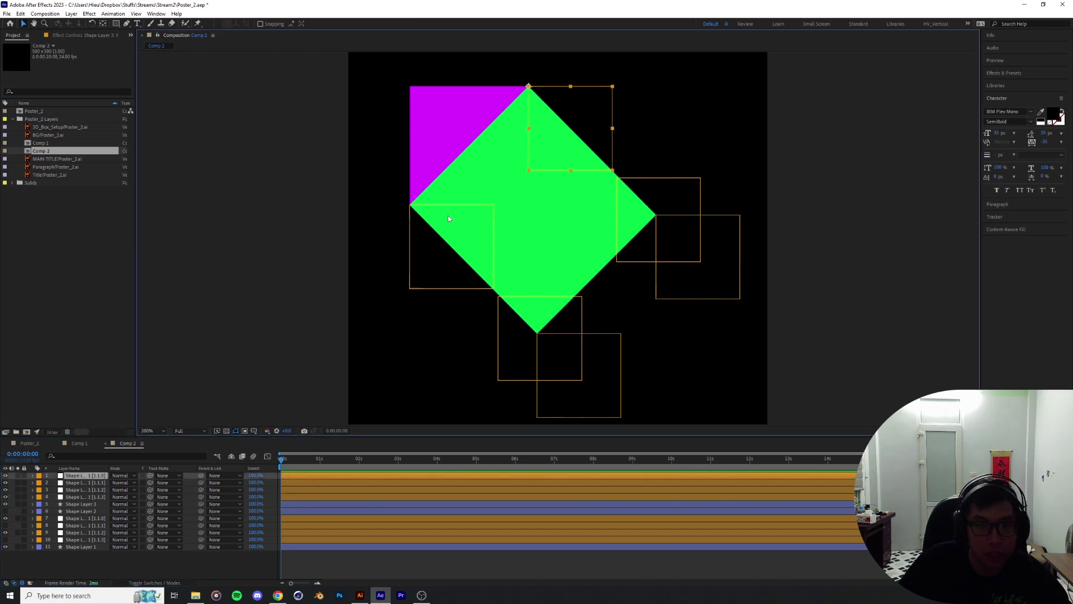
shift+click(448, 216)
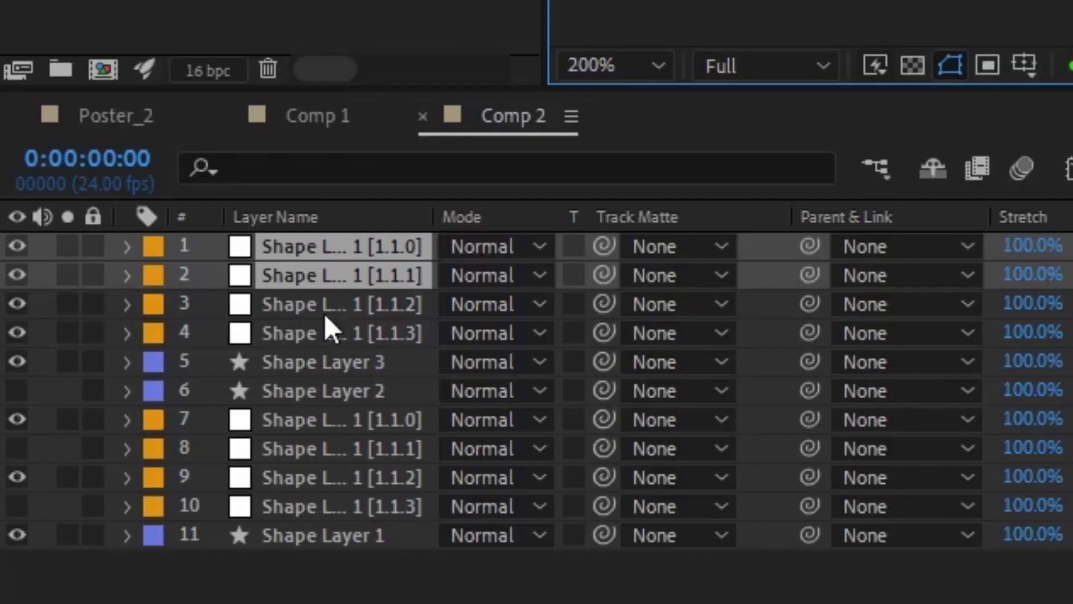
drag(13, 307, 25, 335)
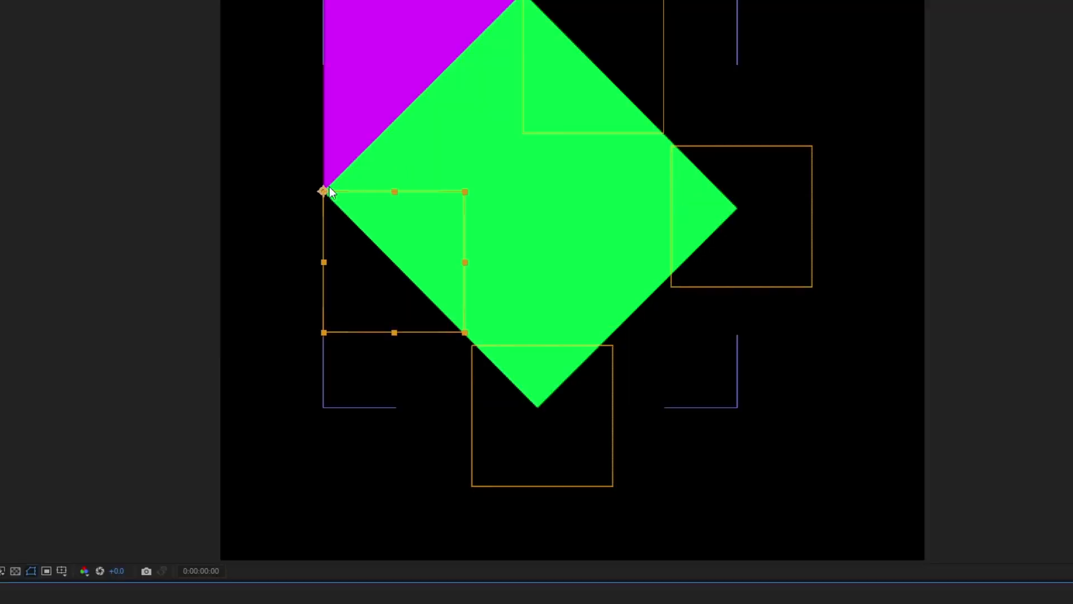
Parent Shape Layer 3 null [1.1.1] to Shape Layer 1 null [1.1.2], and Shape Layer 3 null [1.1.0] to Shape Layer 1 null [1.1.0]
click(476, 417)
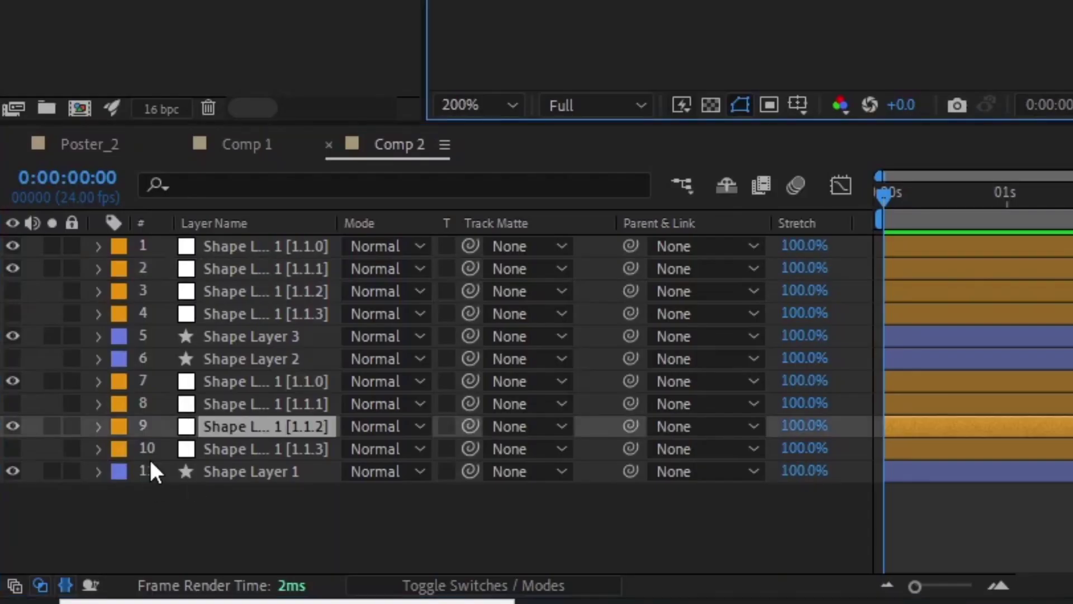
click(622, 269)
drag(631, 267, 262, 426)
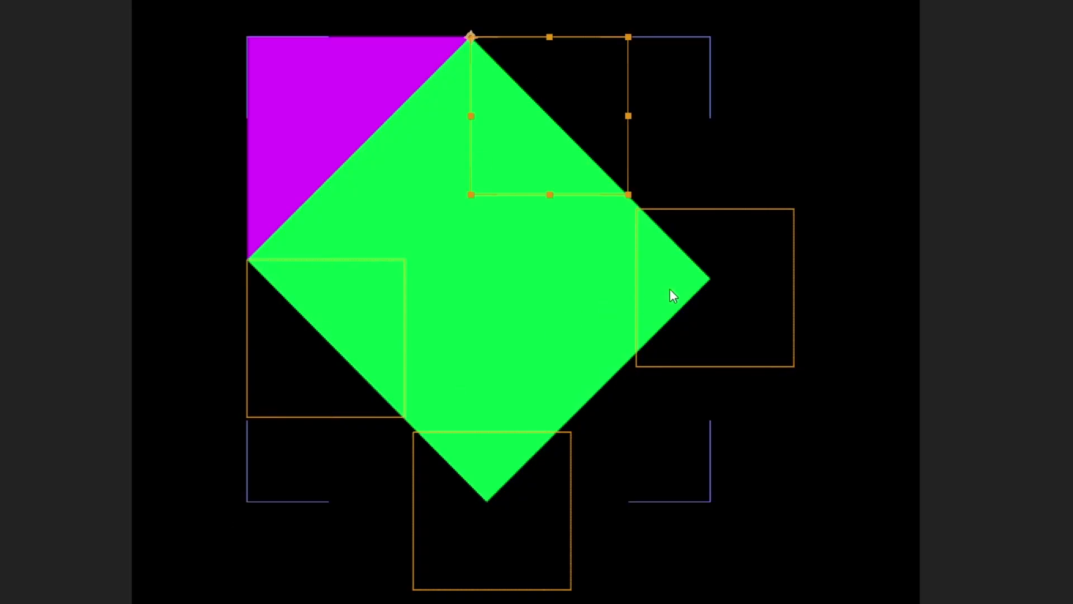
click(771, 288)
click(628, 116)
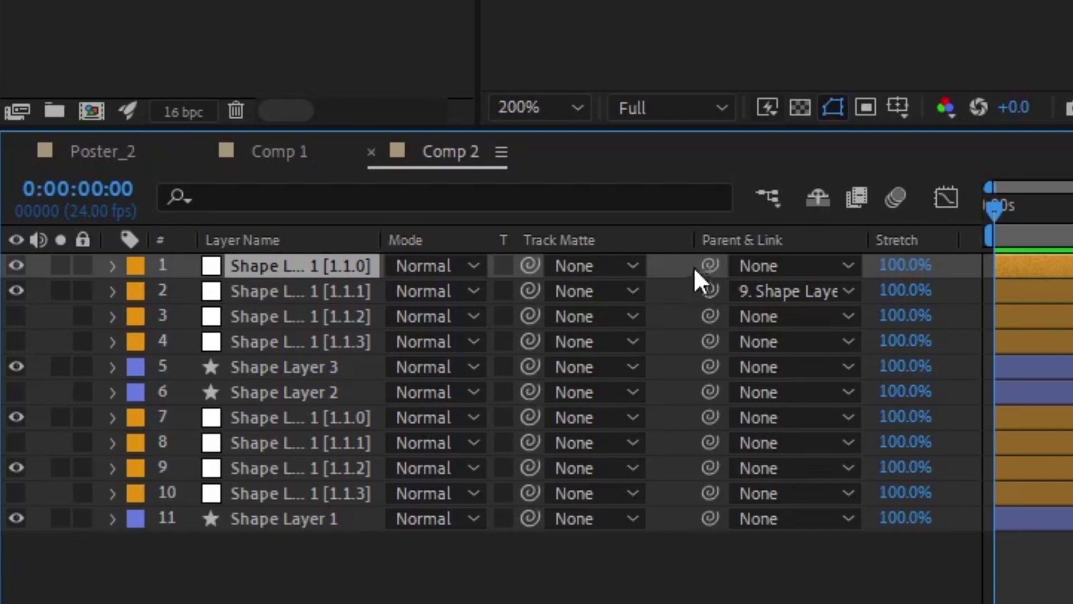
drag(709, 265, 257, 419)
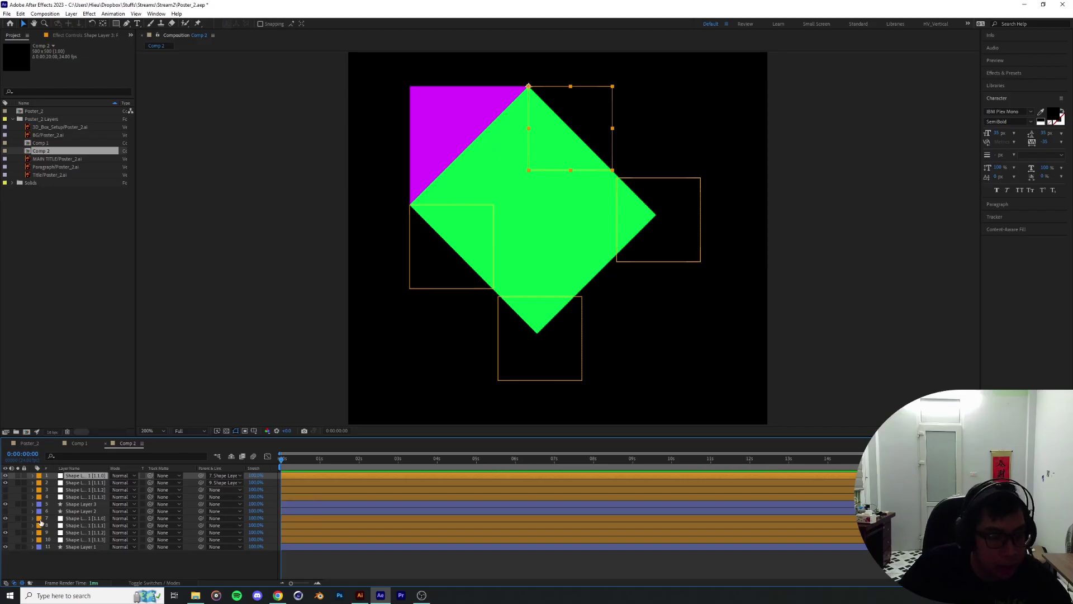
Try moving the Shape Layer 1 nulls [1.1.0] and [1.1.2] together to pull the green connecting shape along
key(F2)
click(83, 518)
ctrl+click(76, 532)
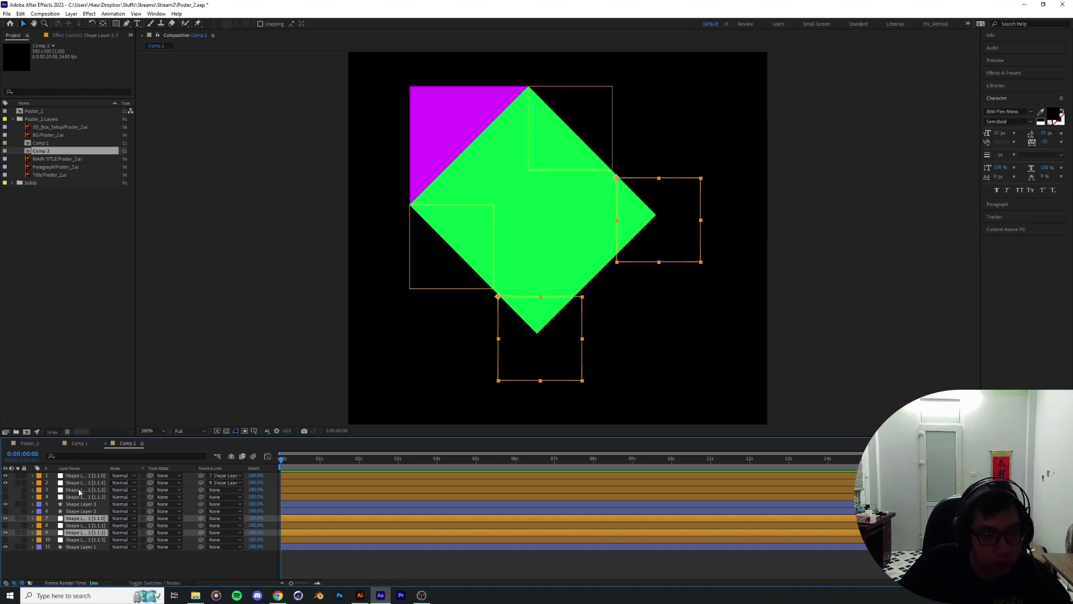
click(91, 504)
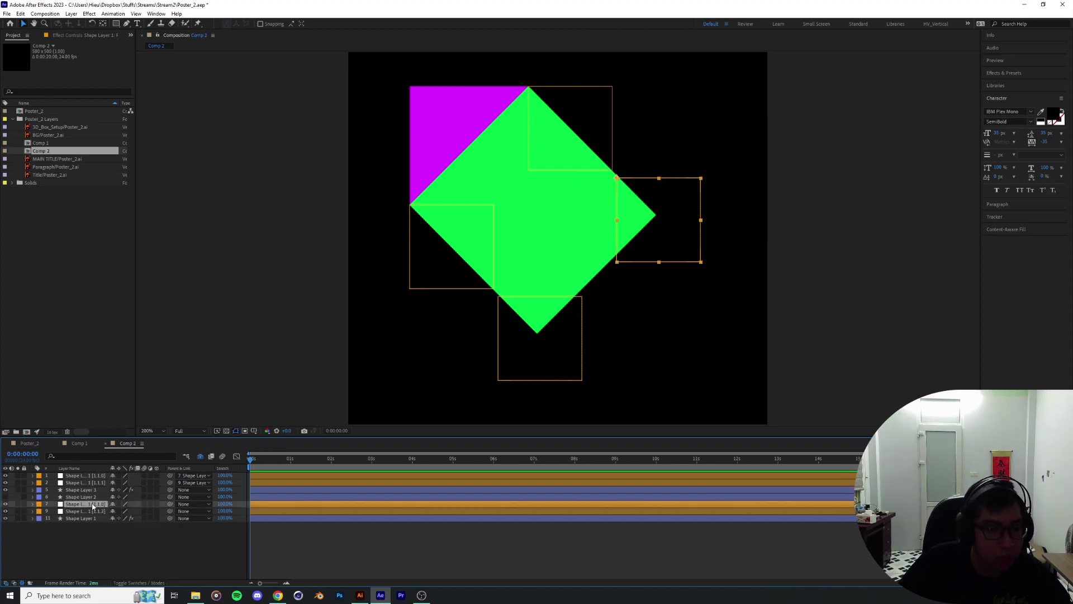
click(76, 512)
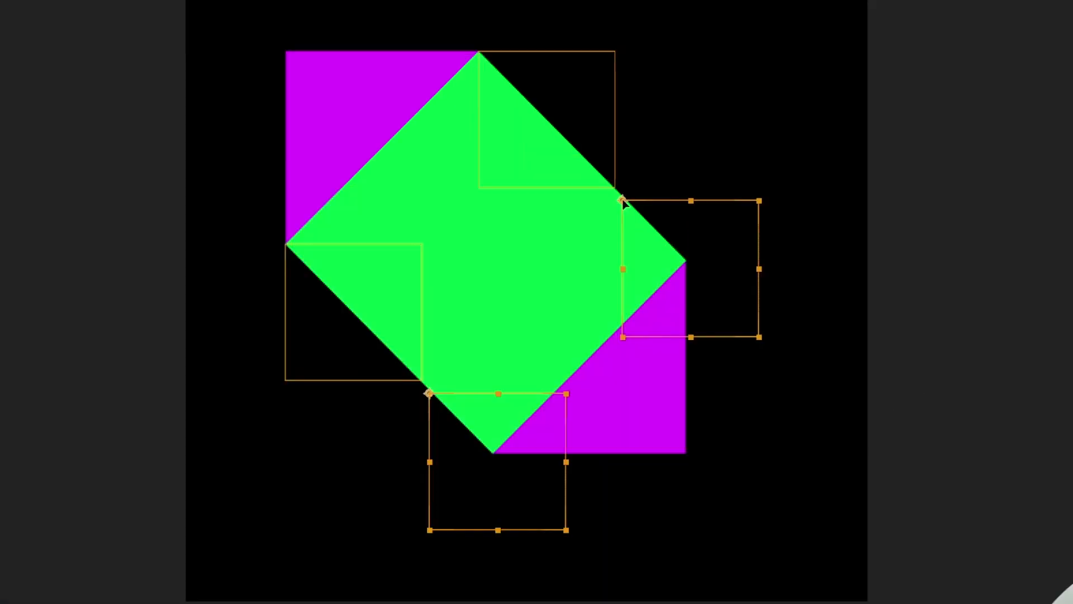
drag(617, 178, 672, 243)
drag(710, 306, 750, 346)
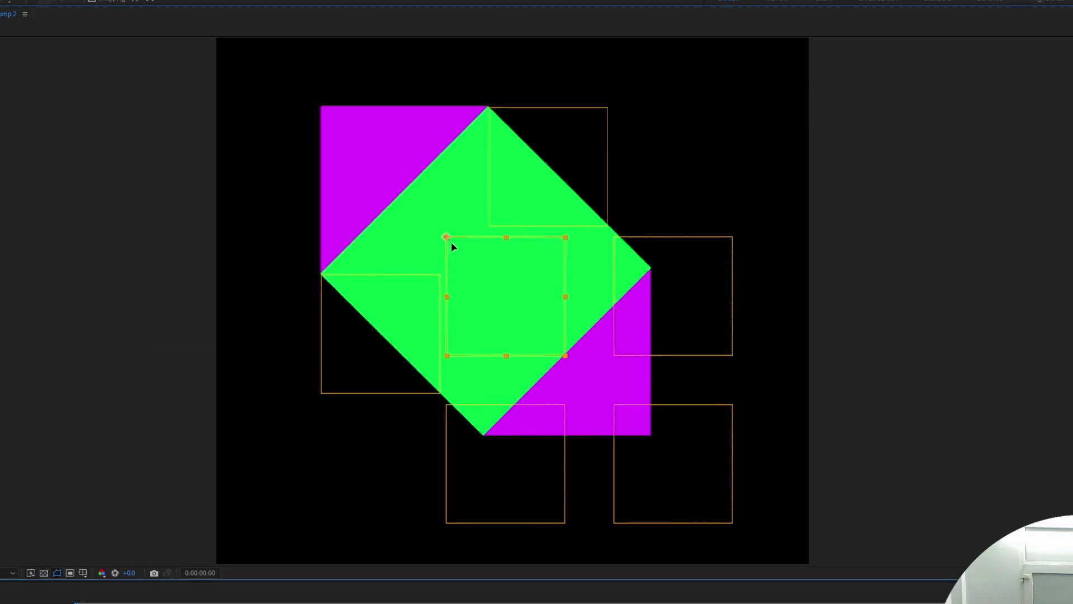
Move the Shape Layer 1 parent null [1.1.3] around the canvas so the purple square and connecting shape follow
drag(452, 244, 568, 290)
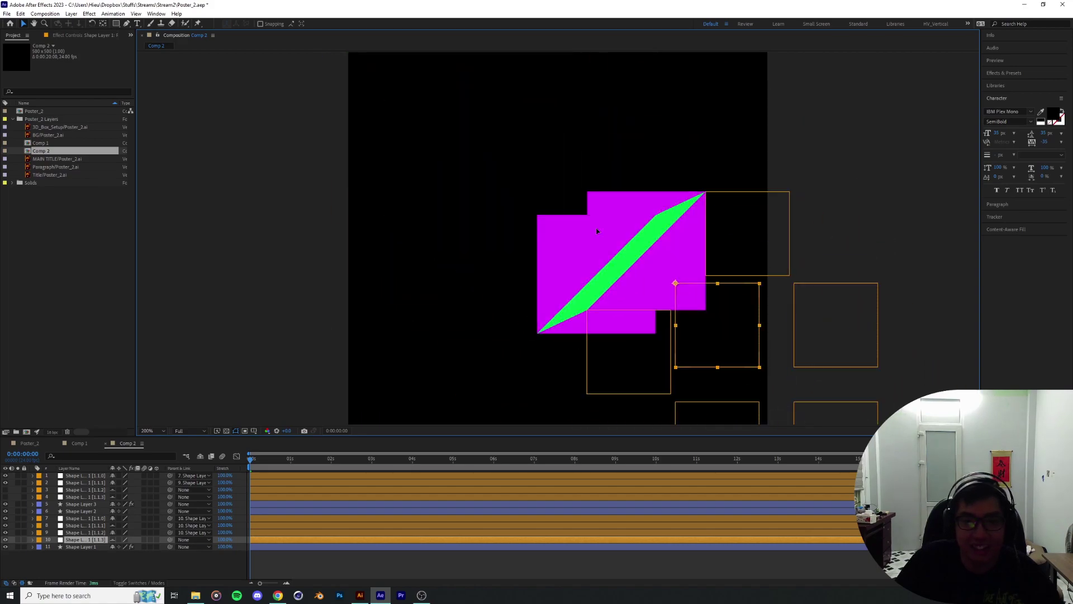
drag(597, 231, 528, 229)
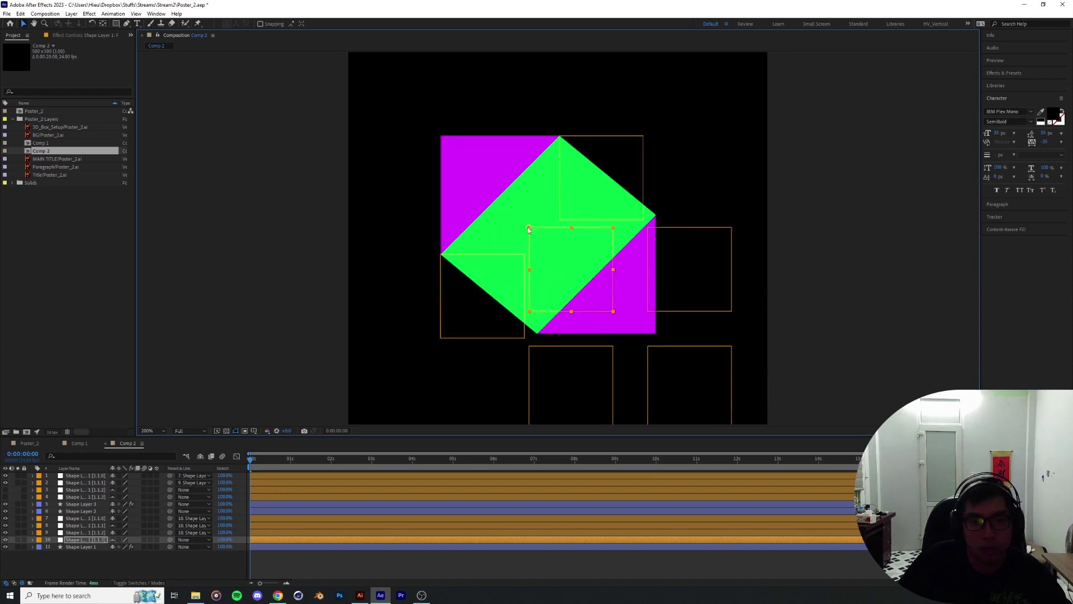
Set the fill of Shape Layers 1, 2 and 3 to white (ffffff)
click(81, 510)
ctrl+click(81, 504)
ctrl+click(81, 546)
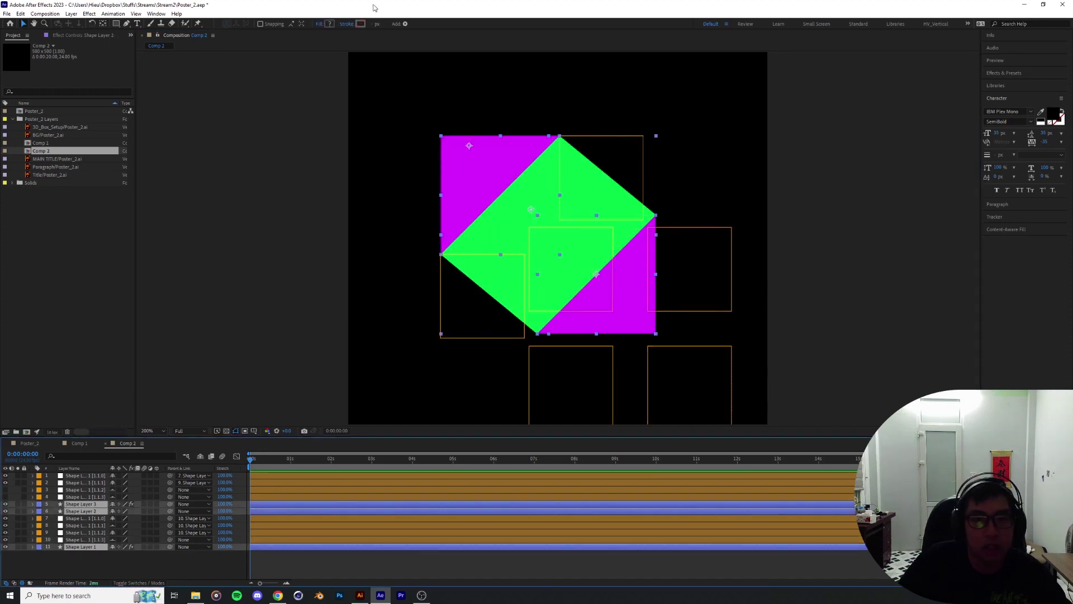
click(329, 24)
text(ffffff)
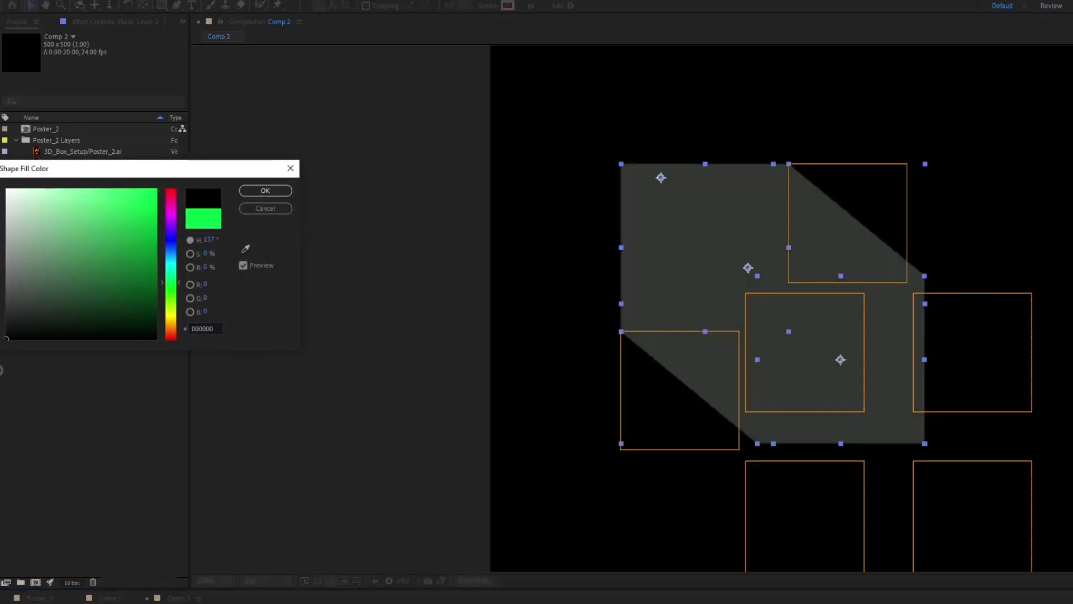
key(Return)
Reposition the all-white extrusion's front square with the Shape Layer 1 parent null [1.1.3]
click(86, 555)
click(506, 203)
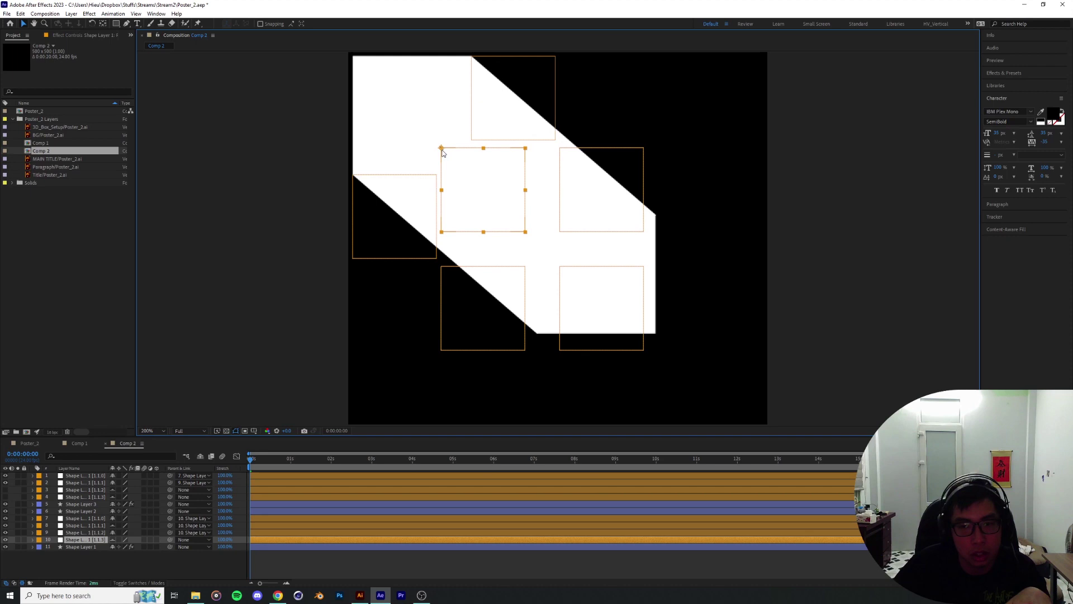
drag(444, 172, 536, 224)
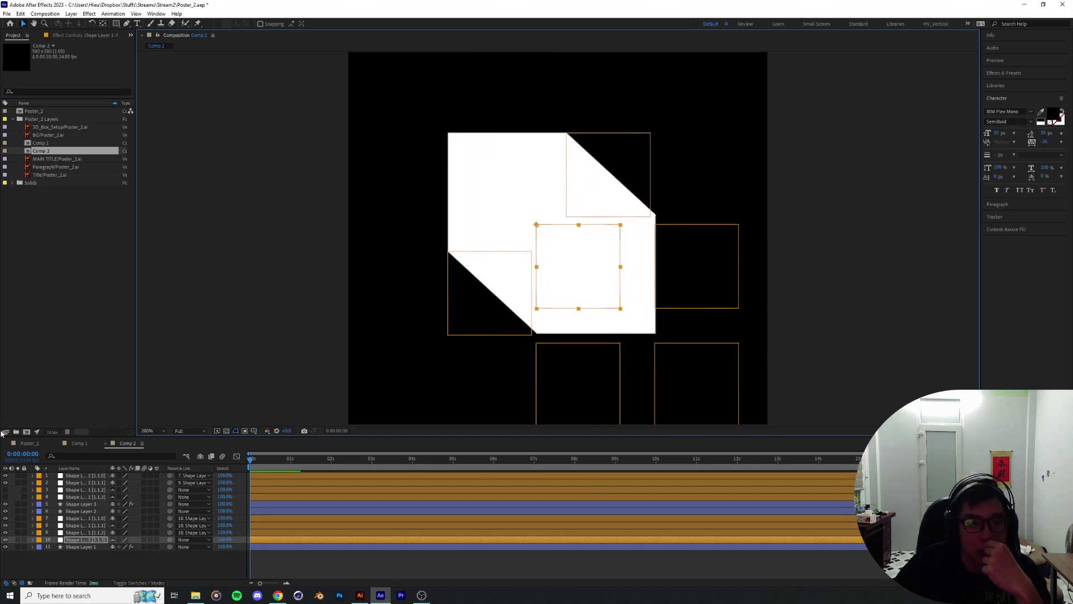
Switch to the Poster_2 composition and examine the title's black extrusion
click(39, 444)
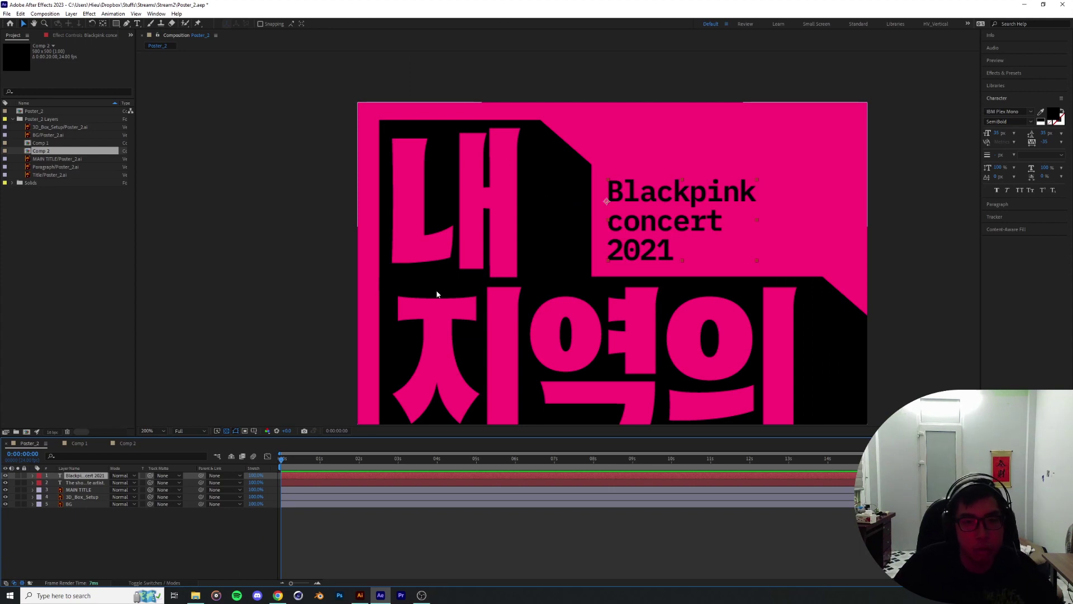
drag(663, 349, 570, 236)
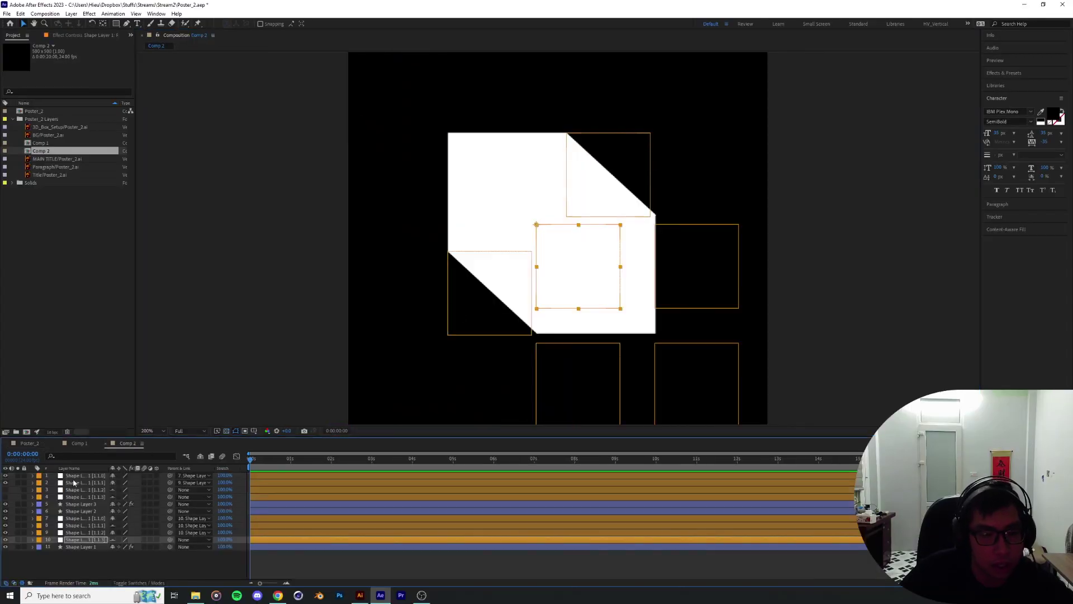
Show the Shape Layer 3 nulls [1.1.2] and [1.1.3] in Comp 2 and move null [1.1.2] to the left
click(85, 490)
click(5, 490)
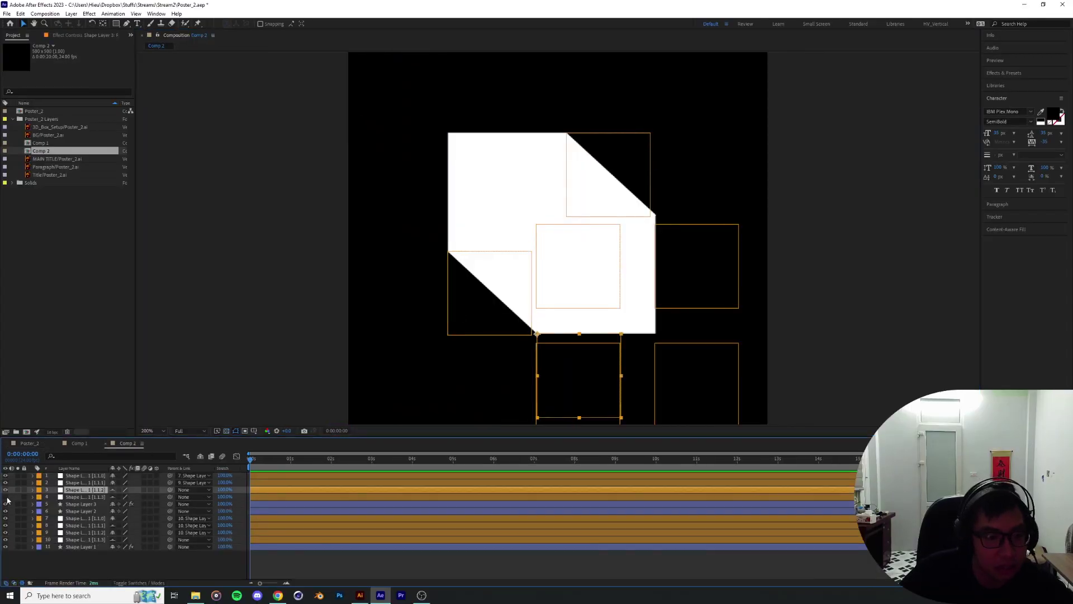
click(5, 496)
drag(531, 337, 504, 343)
Try moving the Shape Layer 1 null [1.1.1] horizontally away from its corner
click(85, 525)
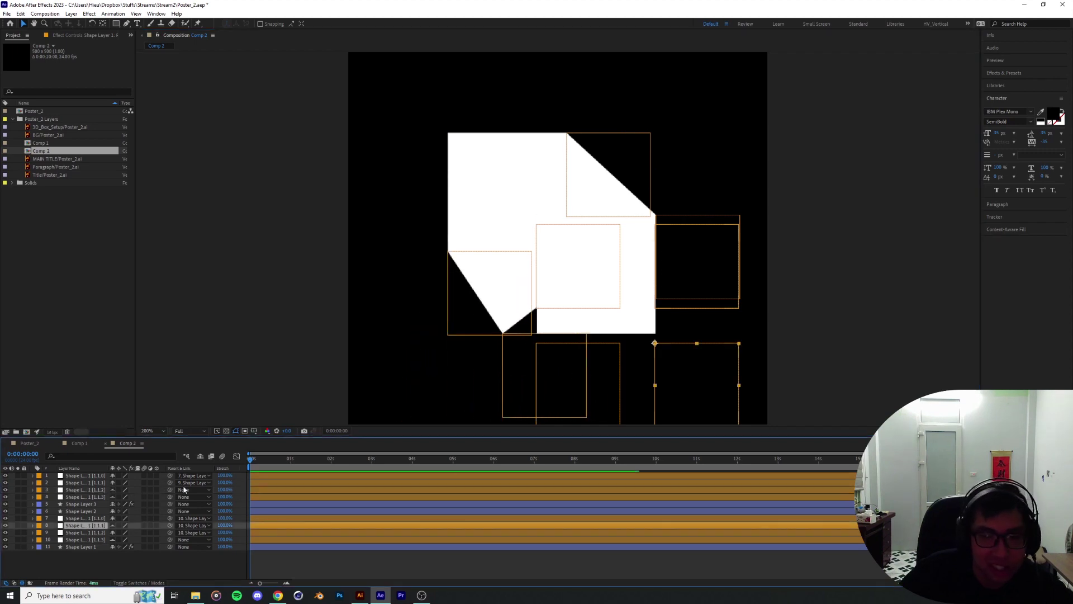
key(shift+Left)
key(shift+Left)
key(shift+Left)
key(shift+Left)
key(shift+Left)
drag(642, 345, 754, 345)
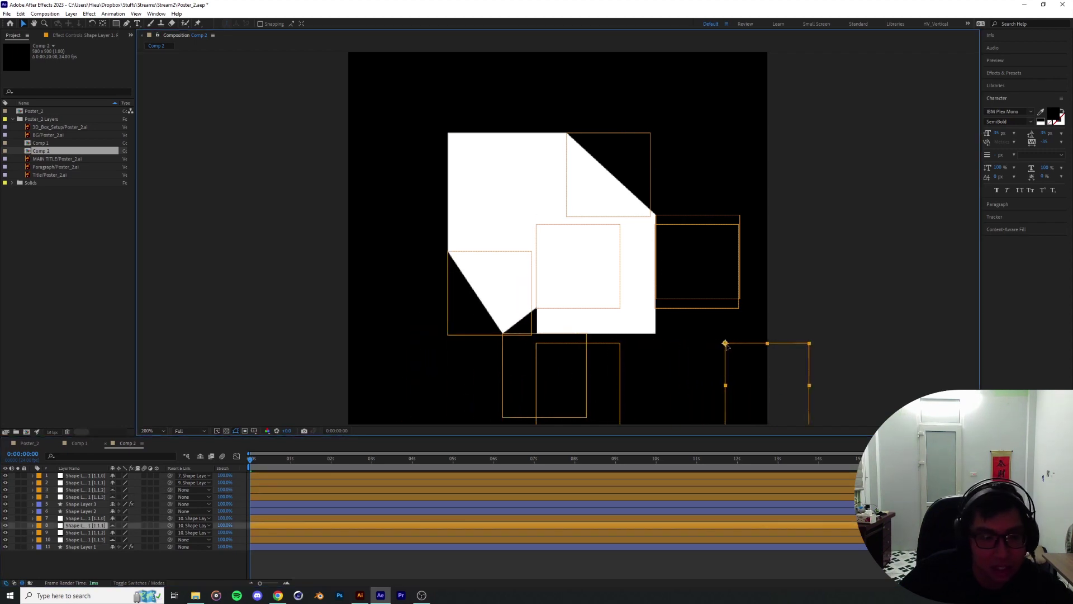
key(ctrl+z)
Pull Shape Layer 1 null [1.1.0] right, and Shape Layer 3 null [1.1.2] and Shape Layer 1 null [1.1.2] left, distorting the extrusion
drag(660, 226, 610, 176)
key(ctrl+z)
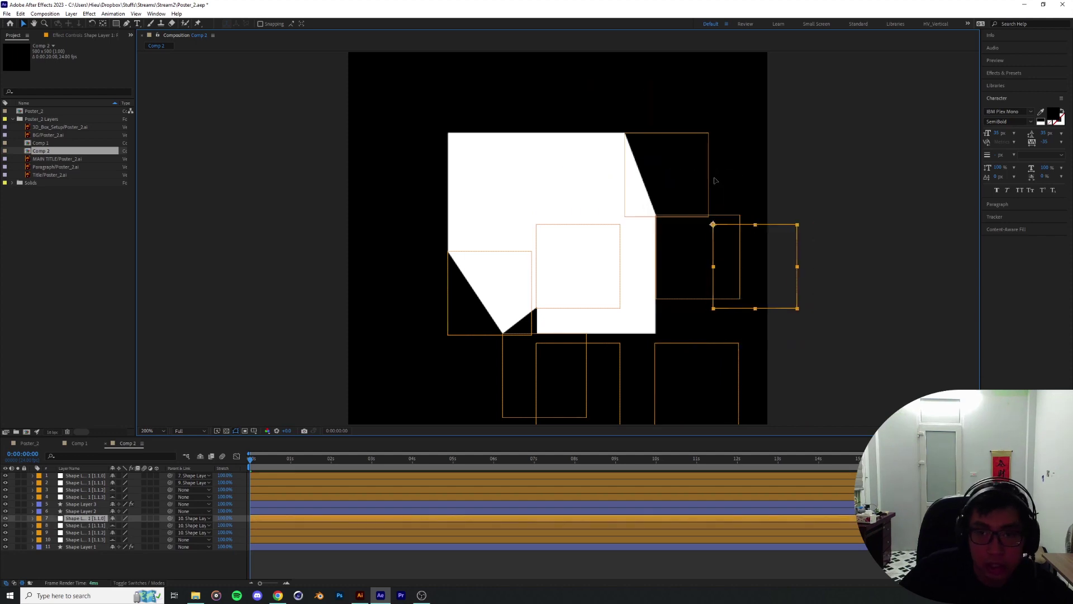
click(93, 525)
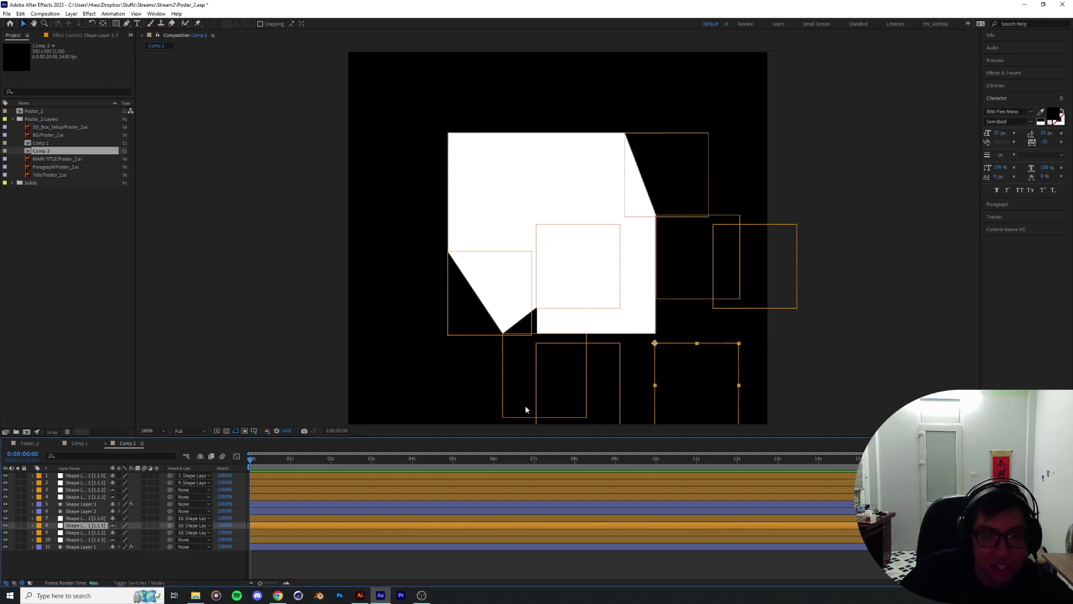
click(550, 348)
drag(581, 357, 551, 359)
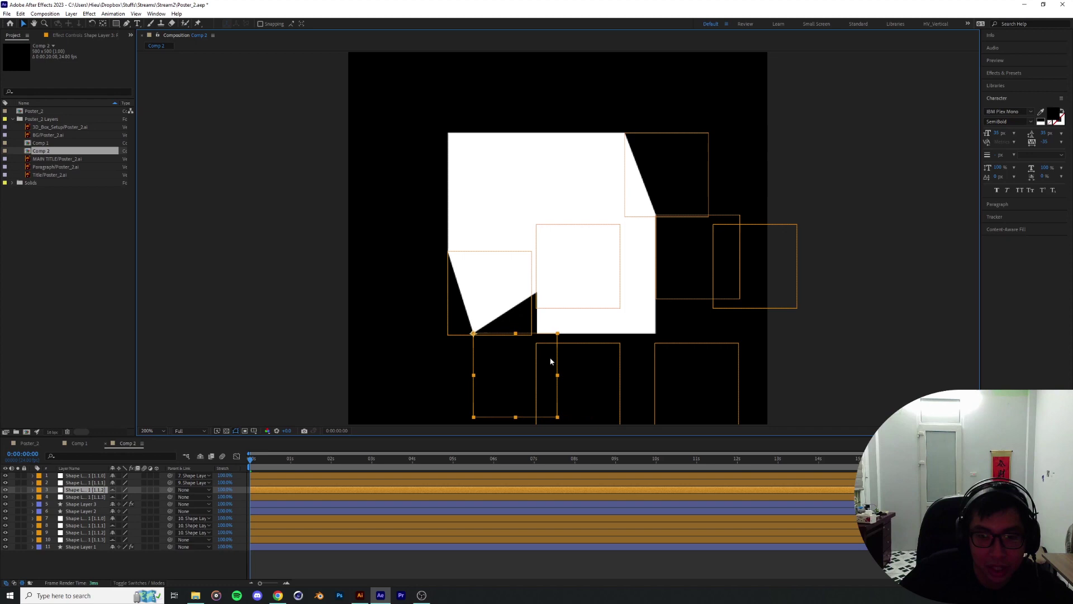
click(607, 375)
drag(607, 379, 565, 379)
click(615, 333)
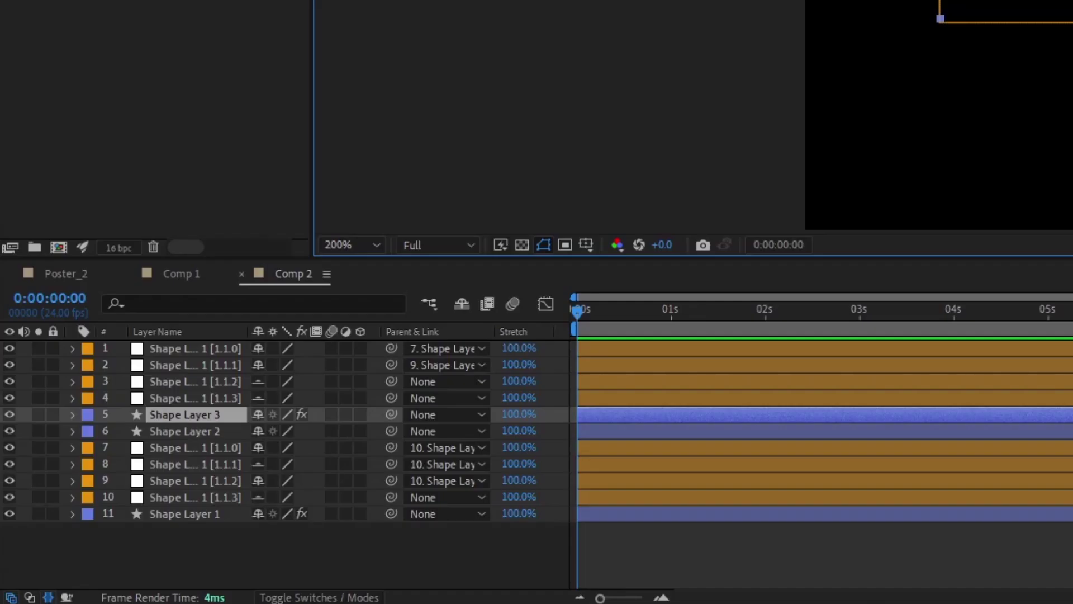
Hide the shy nulls in the Comp 2 timeline and bring them back
click(462, 305)
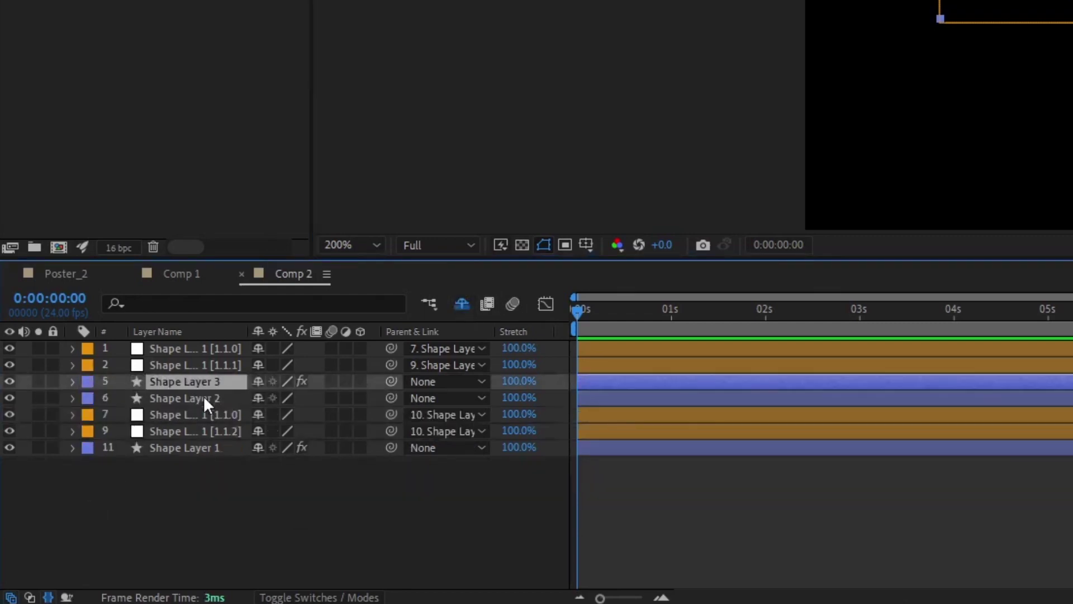
click(461, 305)
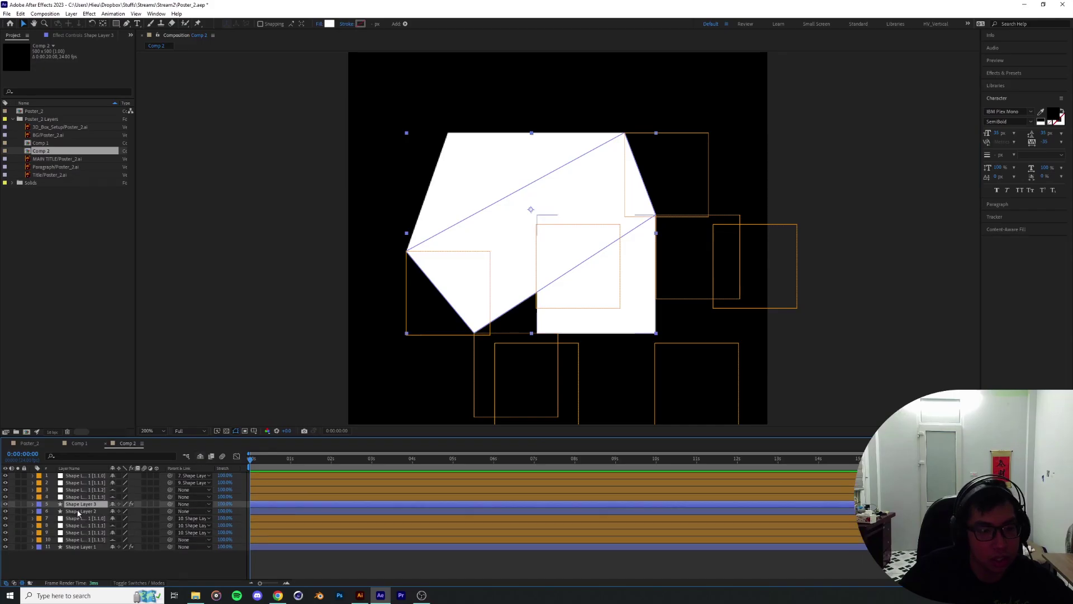
click(79, 511)
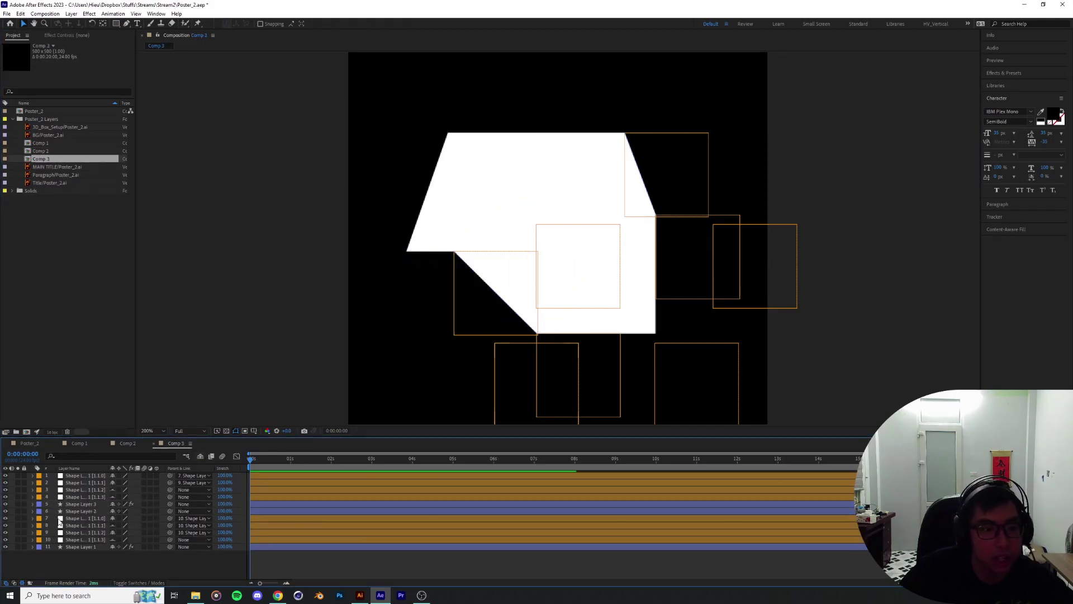
Delete every layer in Comp 3 except Shape Layer 1
click(74, 476)
shift+click(79, 539)
key(Delete)
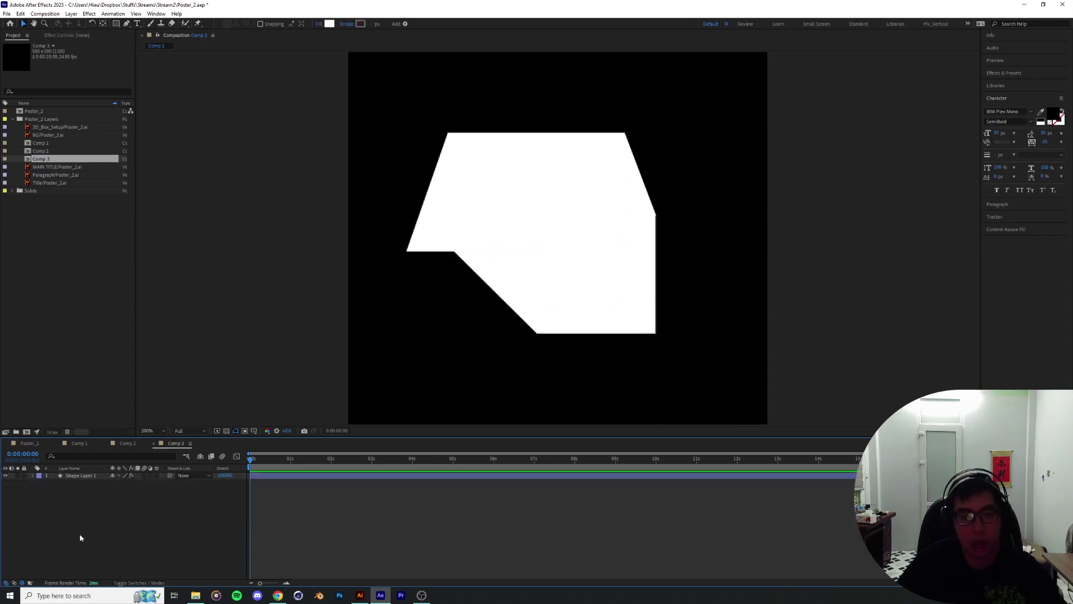
Animate Shape Layer 1's position diagonally from the canvas's lower right at 0:00 to its upper left at 1:21
click(76, 476)
drag(484, 145, 635, 298)
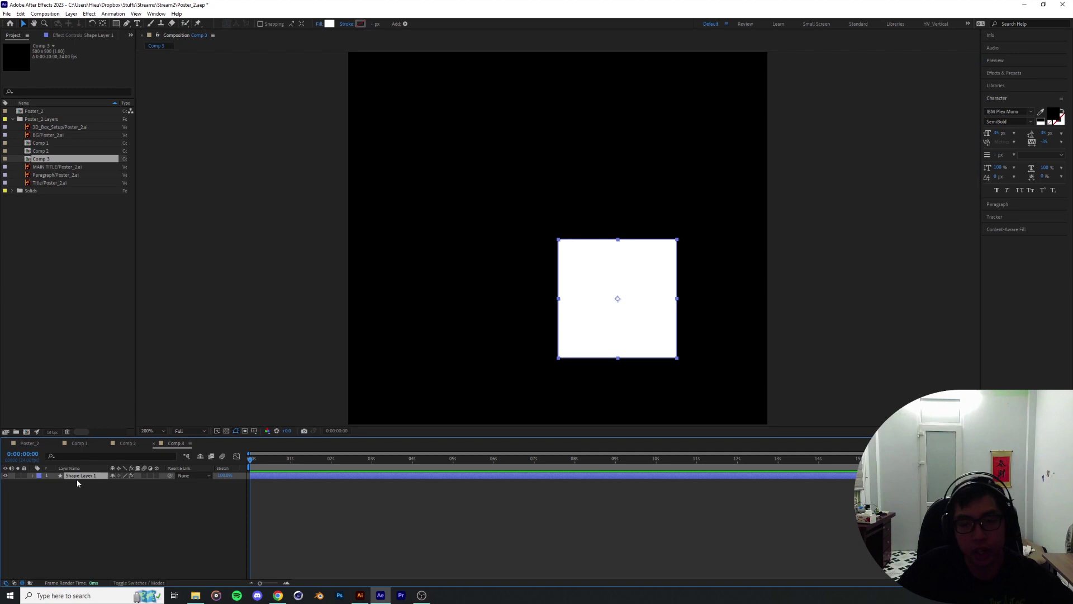
key(alt+shift+p)
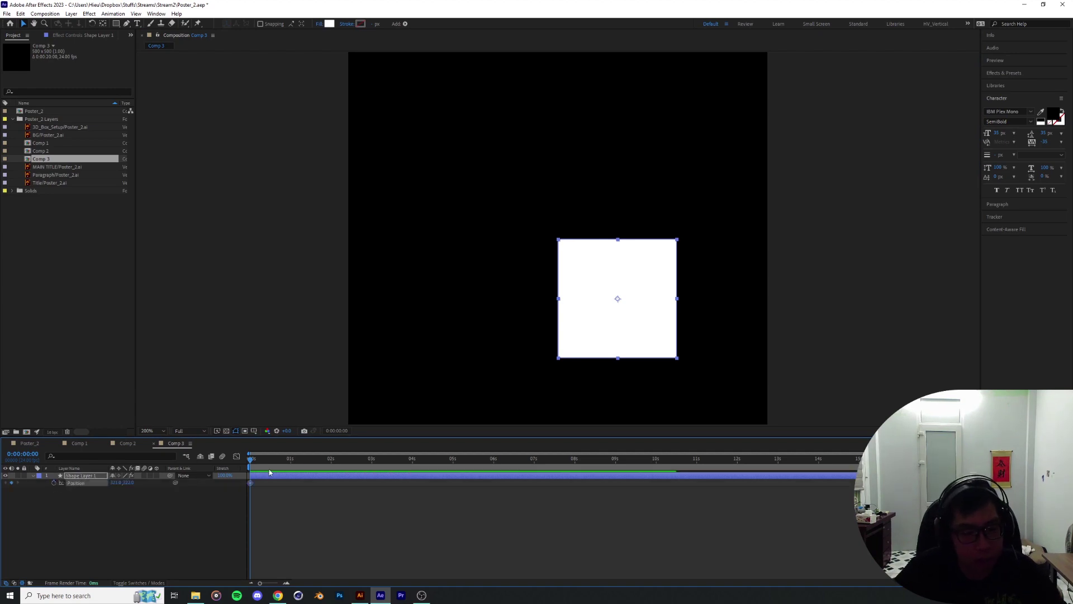
drag(269, 472, 326, 471)
drag(576, 341, 432, 211)
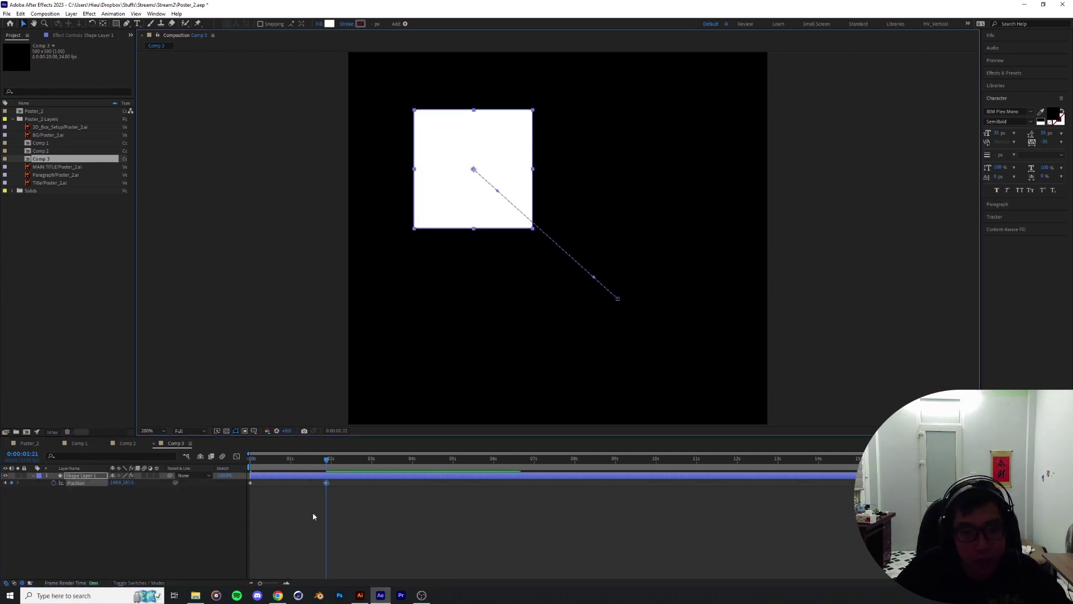
Move the second Position keyframe earlier to 1:03 and shape the speed curve for a fast start and long ease-out
drag(338, 484, 273, 485)
drag(326, 464, 295, 483)
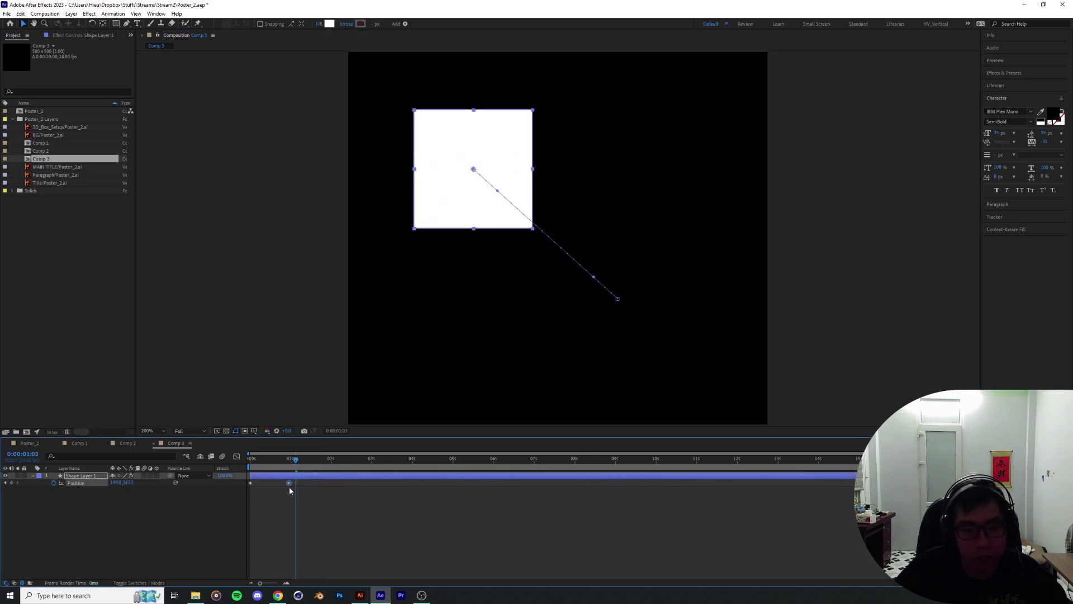
key(shift+F3)
drag(285, 561, 255, 560)
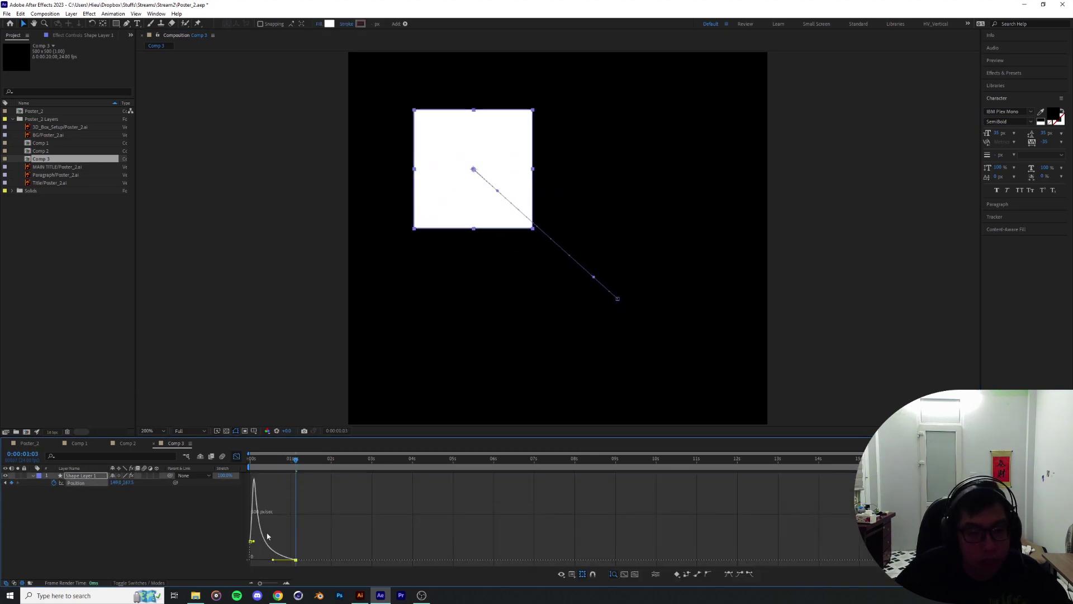
click(237, 457)
click(273, 463)
key(F2)
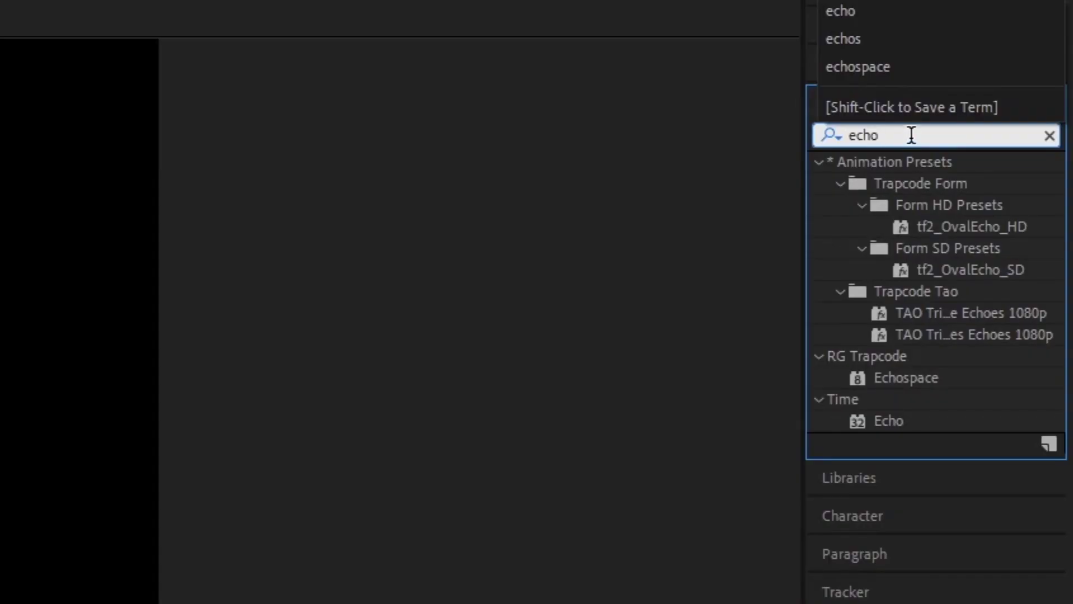
Find the Echo effect with the search term "echo" and apply it to Shape Layer 1
click(847, 101)
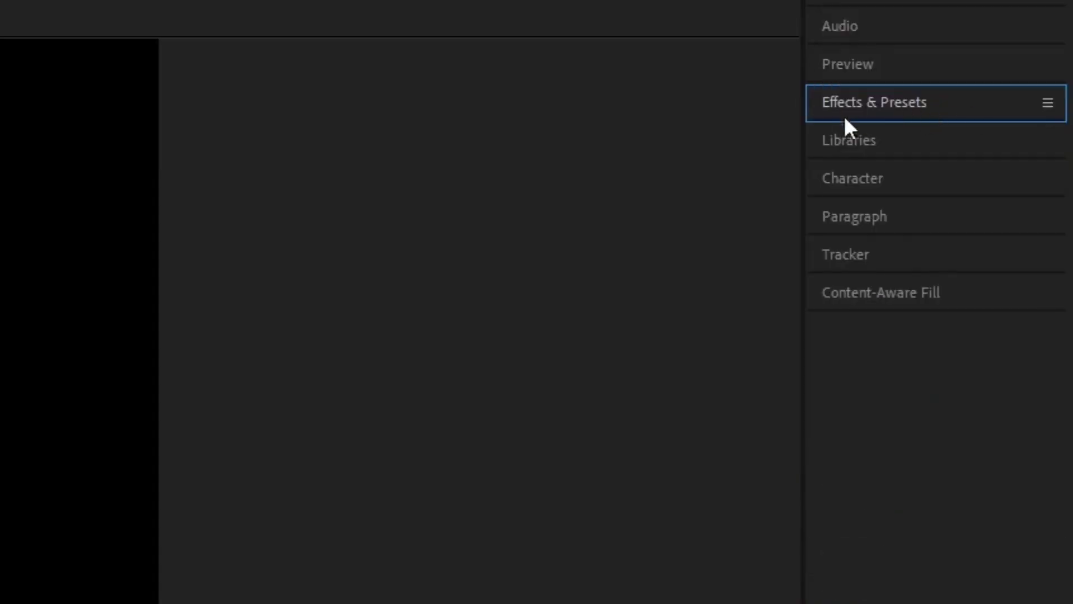
click(846, 114)
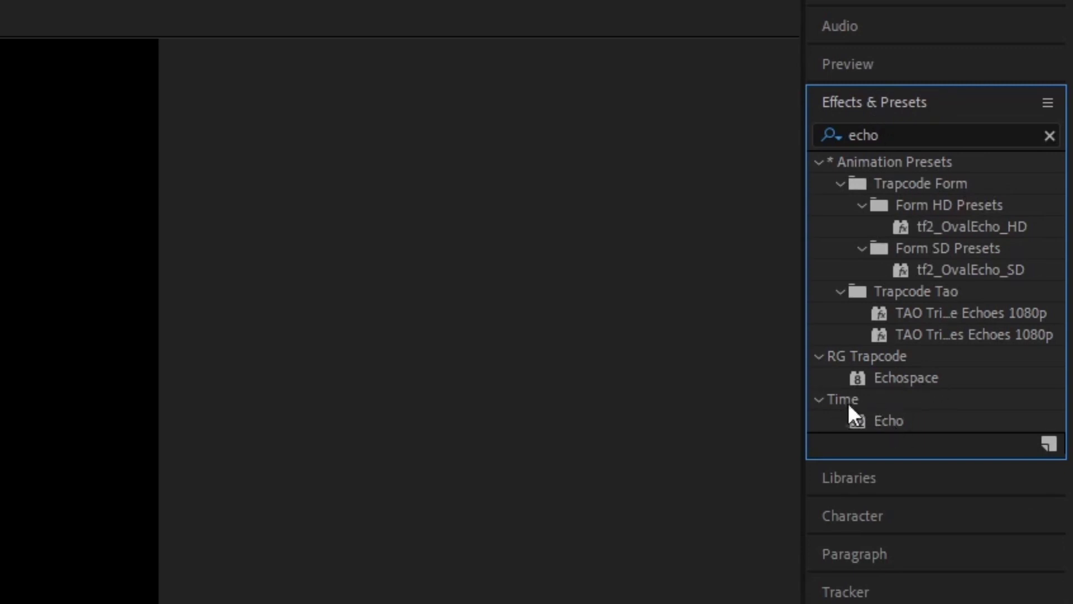
mouse_move(898, 420)
mouse_down()
mouse_move(889, 438)
mouse_move(896, 416)
mouse_move(906, 436)
mouse_up()
drag(1014, 183, 1010, 178)
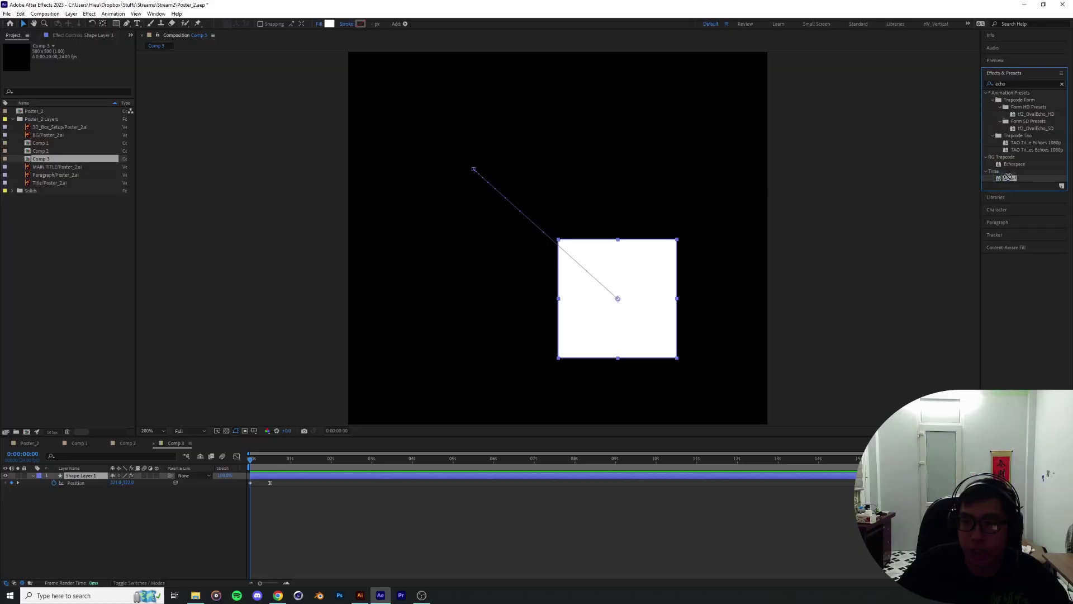
double_click(1010, 178)
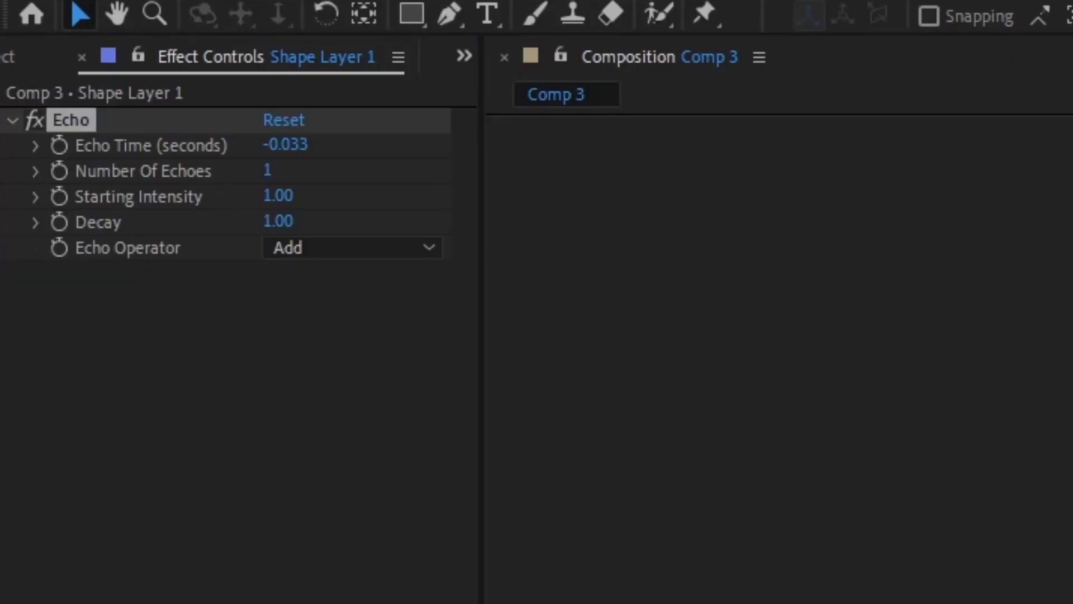
Move the playhead to 0:00:00:04 and set the Echo effect's Echo Time to -0.053 seconds
drag(252, 482, 268, 465)
key(equal)
key(equal)
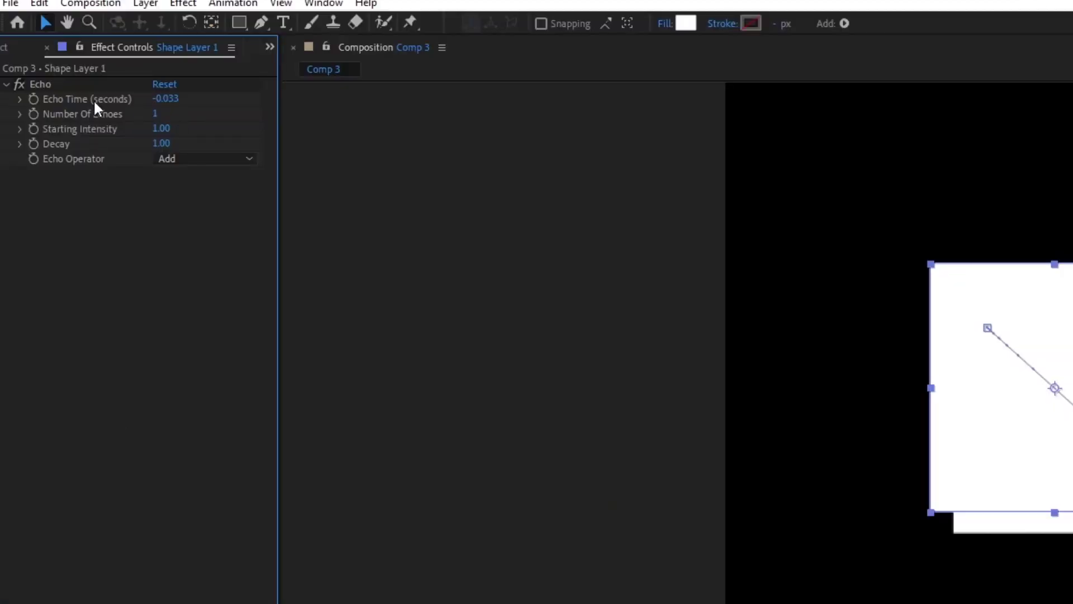
click(80, 61)
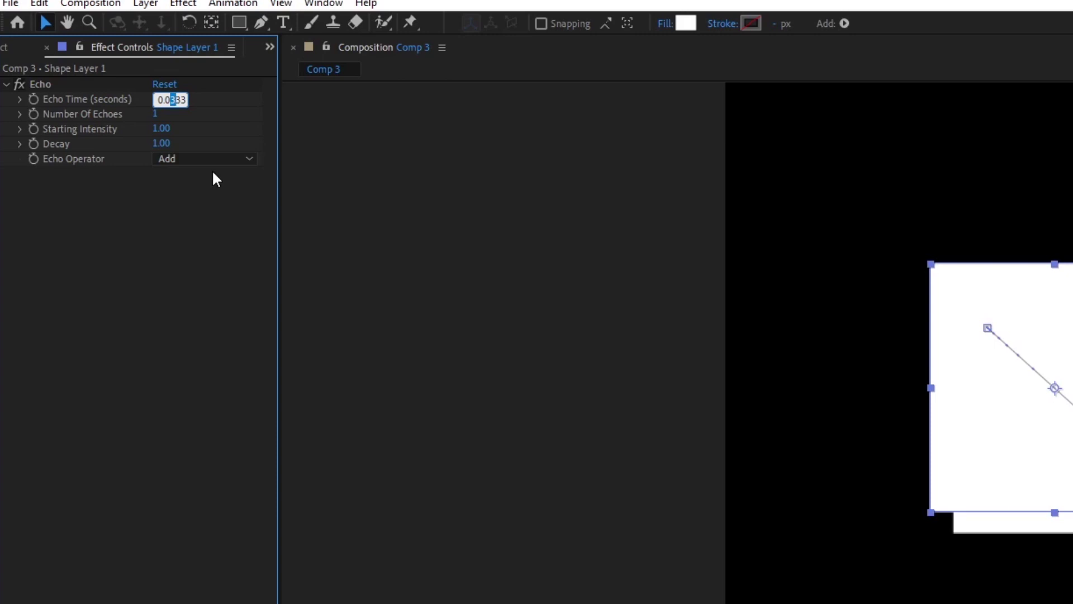
text(0)
key(Return)
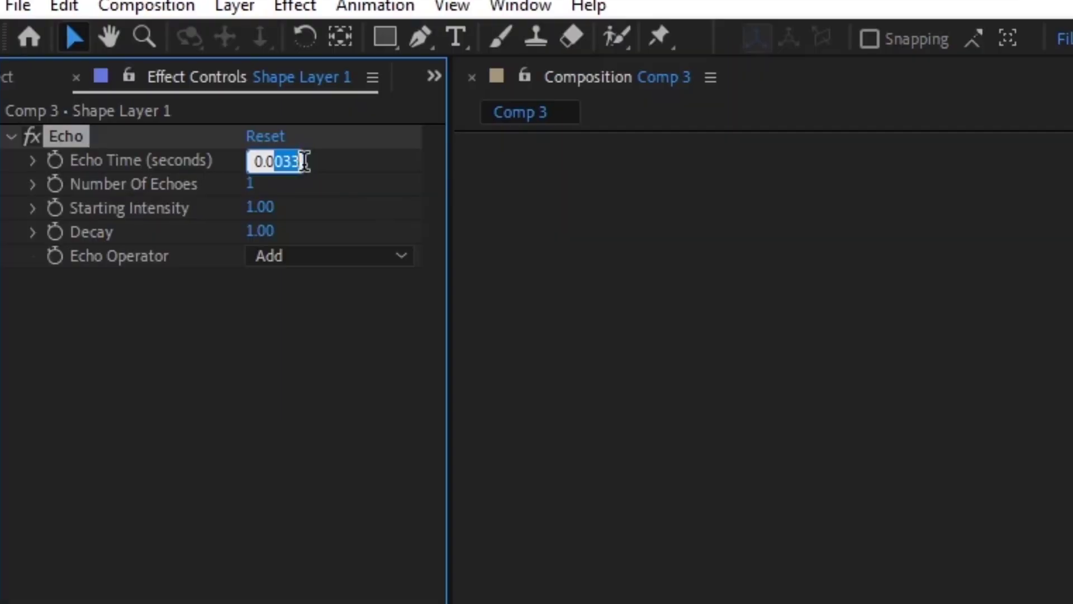
click(292, 163)
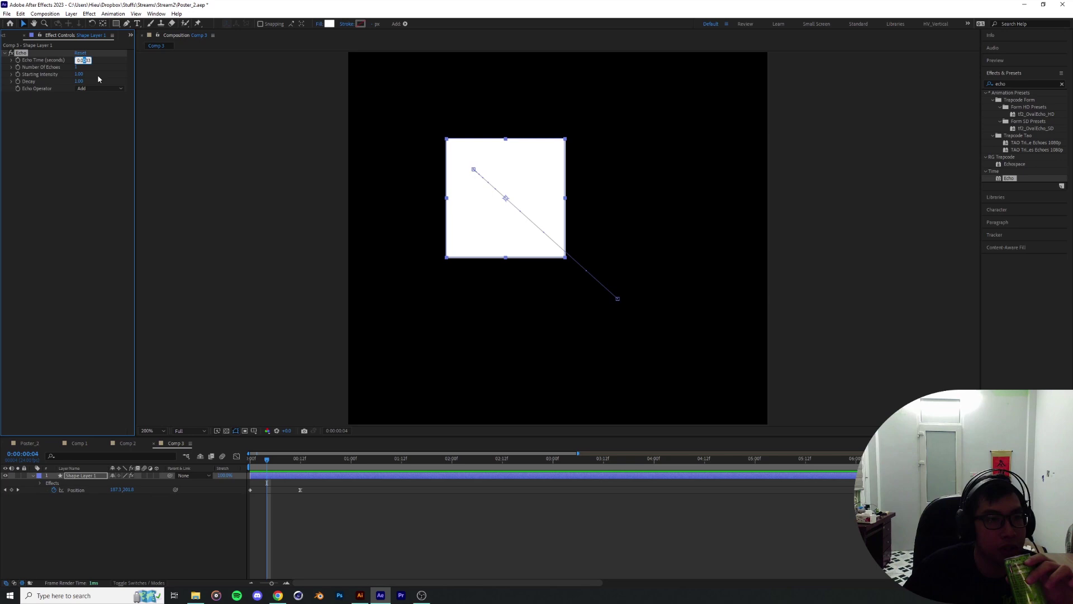
text(5)
key(Return)
Inspect the offset between the square and its echo, and set Number Of Echoes to 2
click(706, 263)
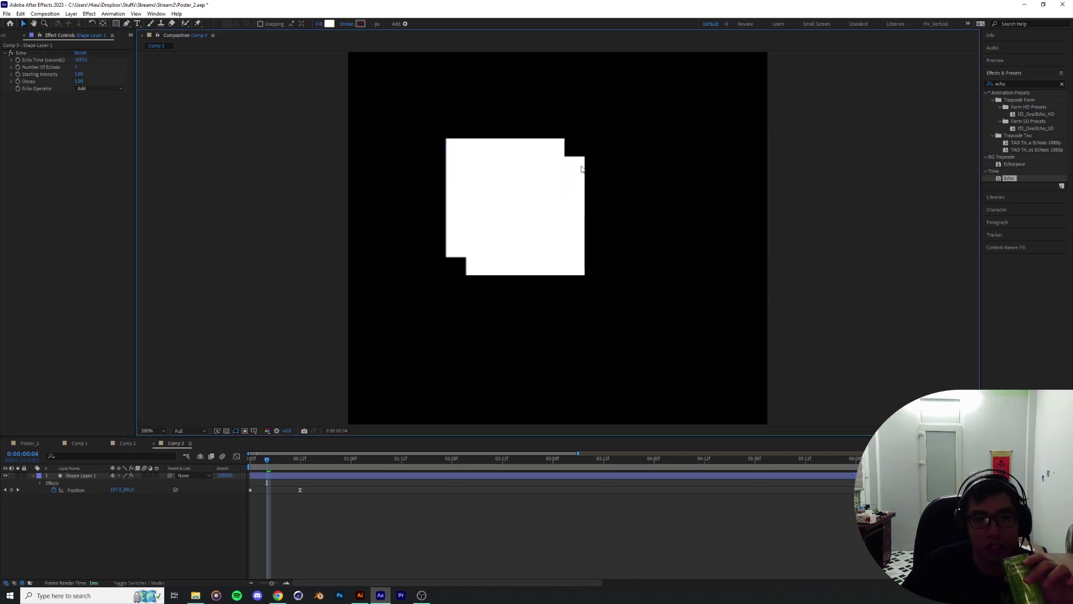
scroll(577, 207, up, 2)
scroll(577, 170, down, 1)
key(comma)
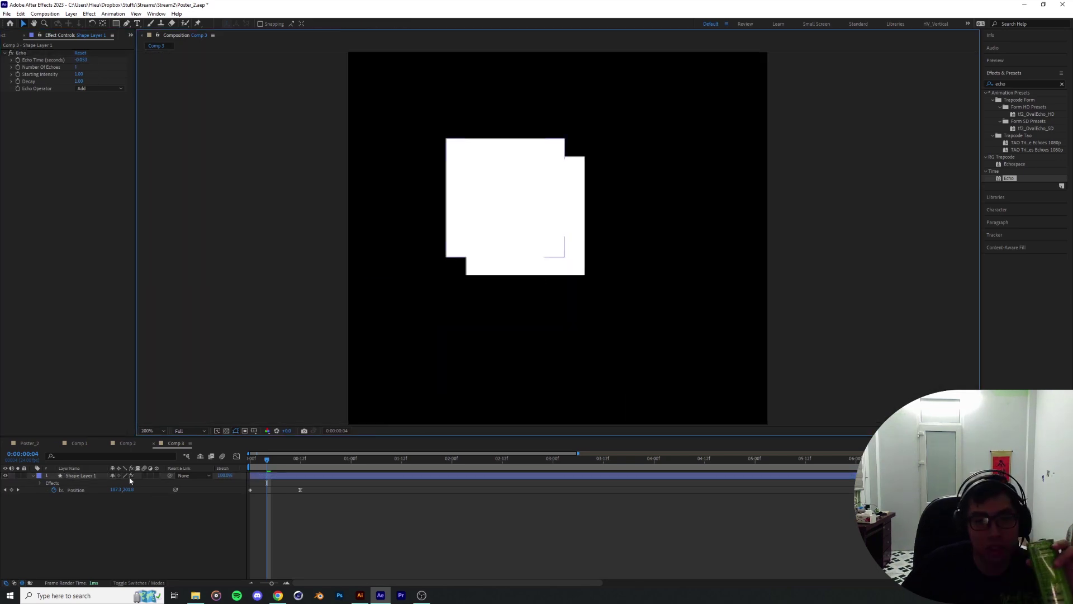
key(period)
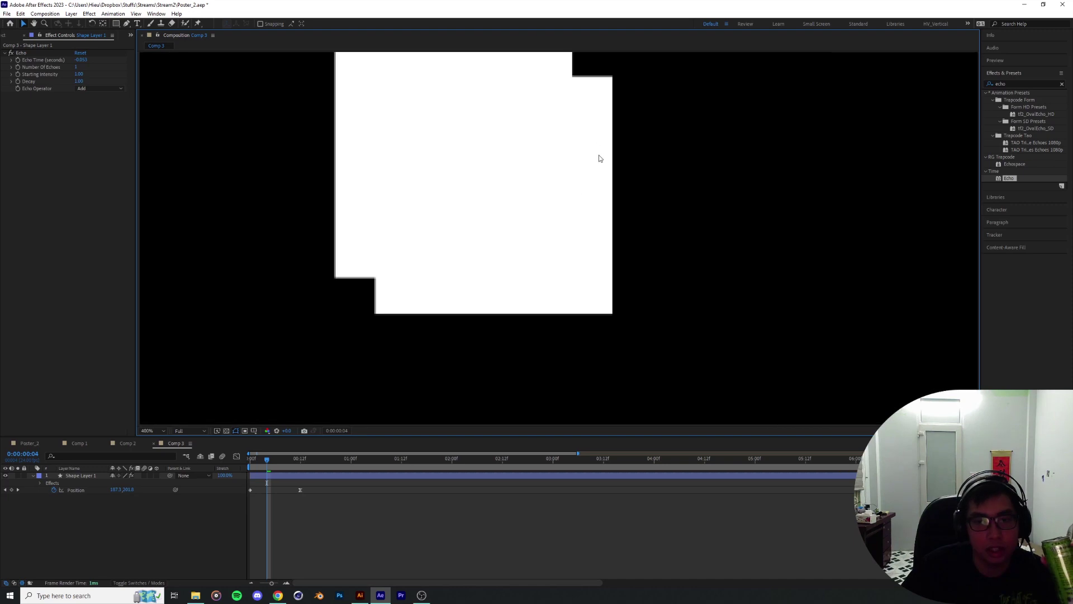
key(comma)
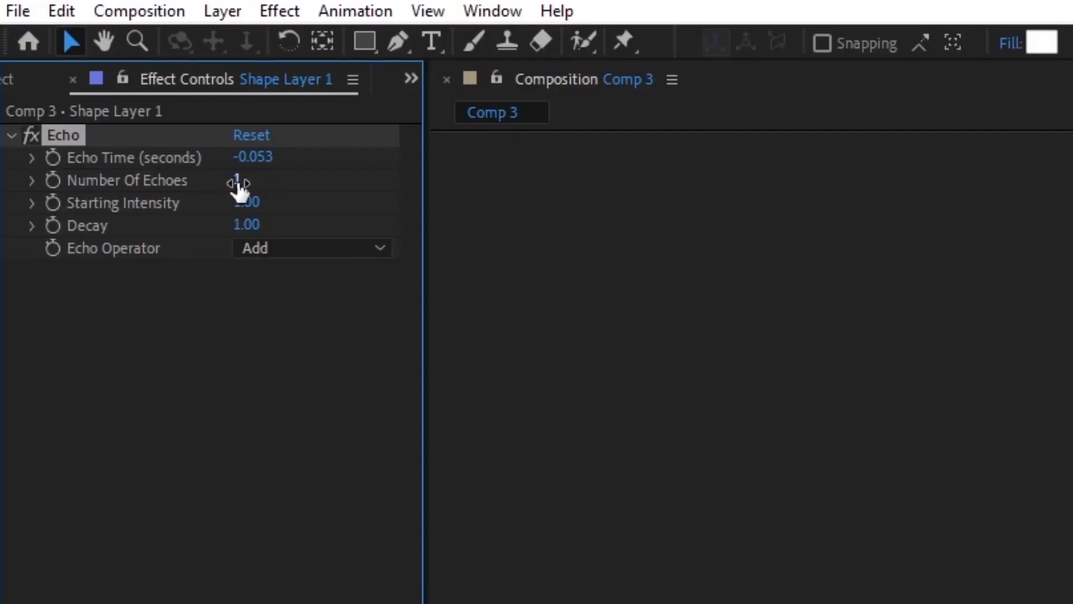
drag(249, 183, 250, 182)
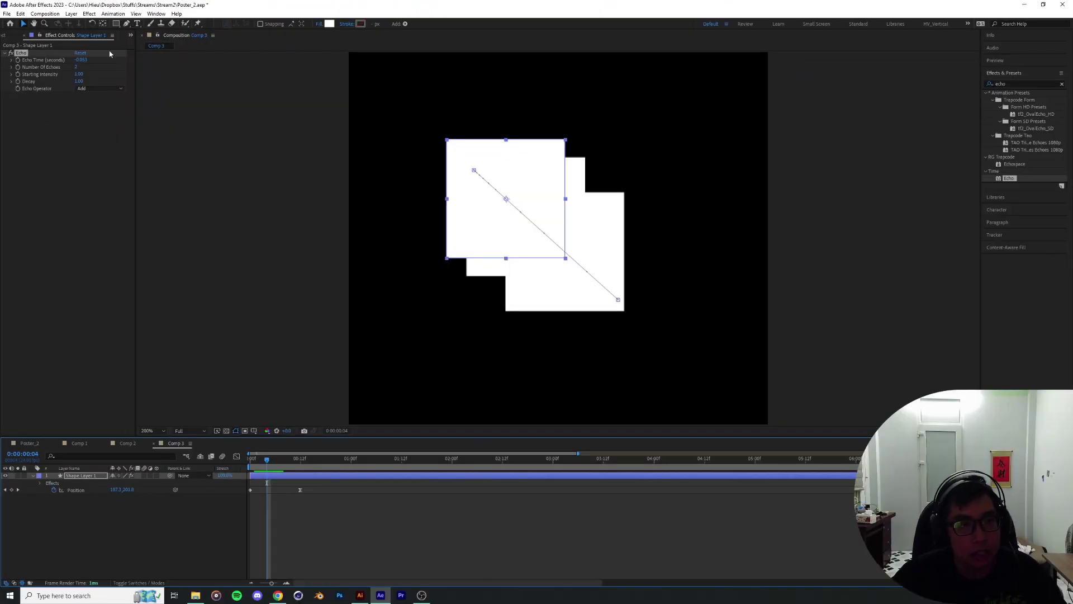
Set Echo Time to -0.003 seconds and raise Number Of Echoes to about 72 to form a continuous extrusion
click(296, 184)
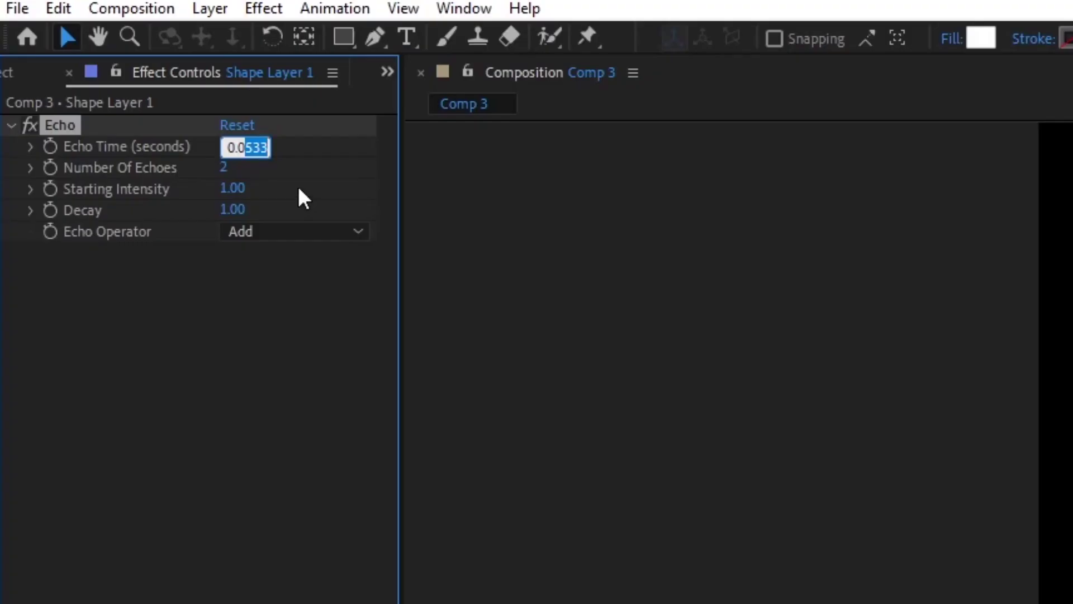
click(247, 144)
click(278, 196)
click(241, 147)
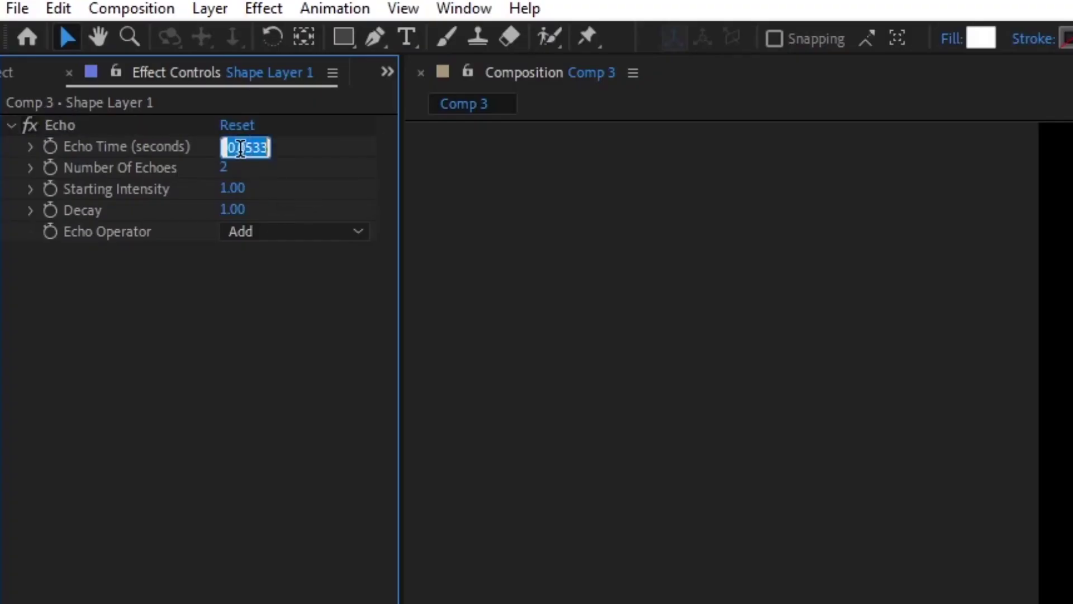
key(Return)
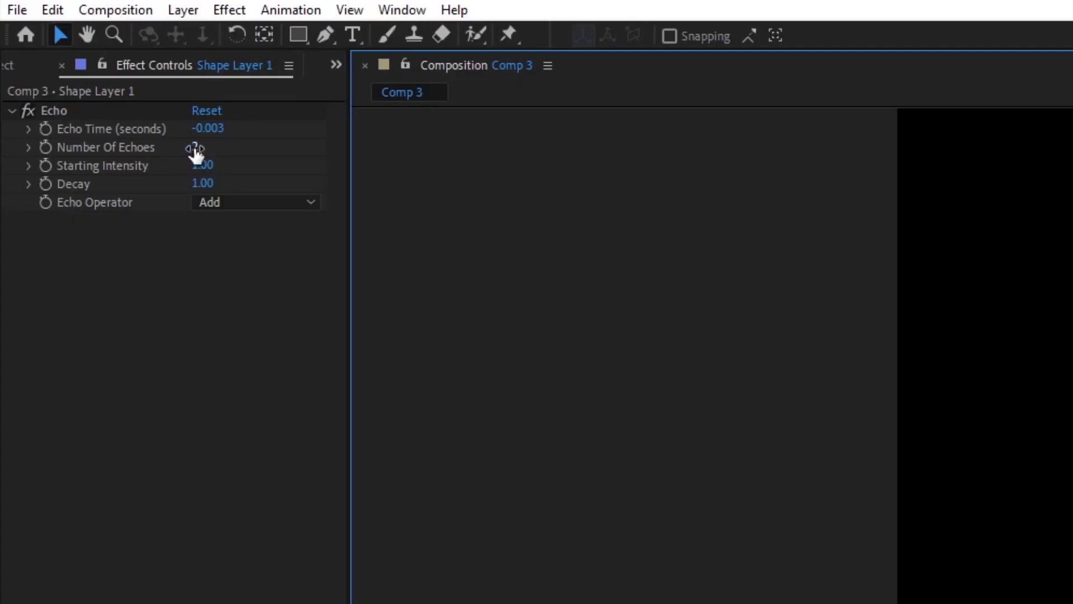
drag(196, 151, 229, 147)
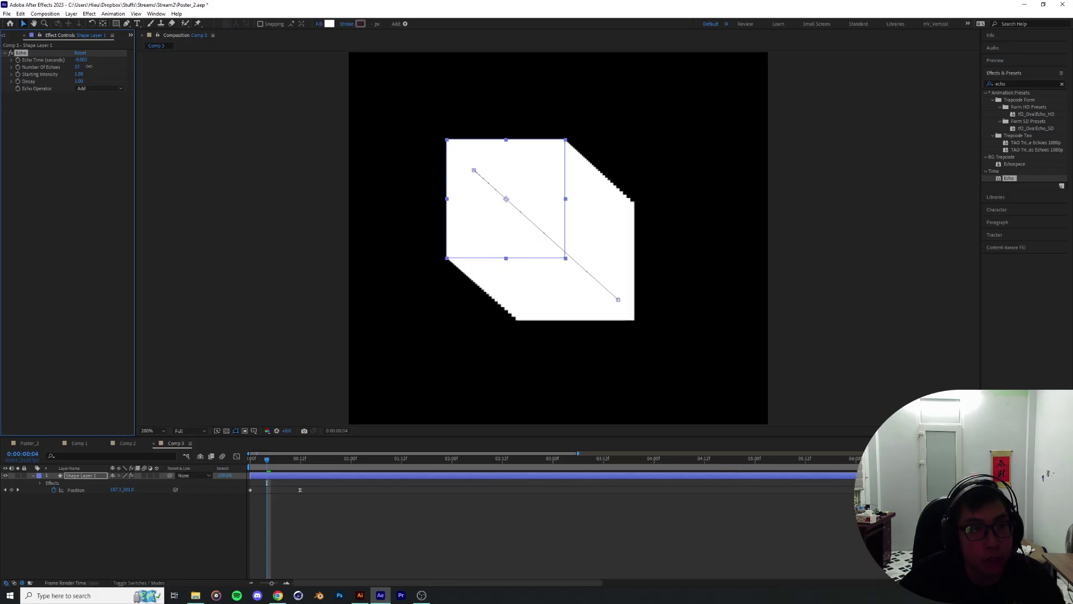
drag(89, 66, 95, 64)
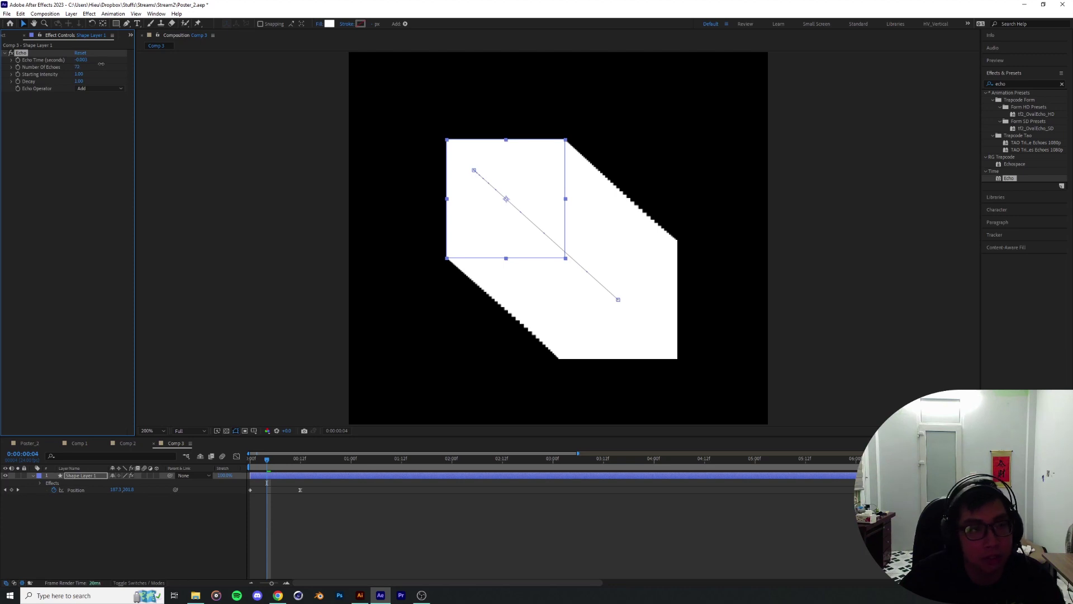
Compare the result with the title in Poster_2, and reduce Echo Time in Comp 3 to about -0.002 seconds
mouse_move(267, 459)
mouse_down()
mouse_move(254, 459)
mouse_move(276, 467)
mouse_up()
click(29, 443)
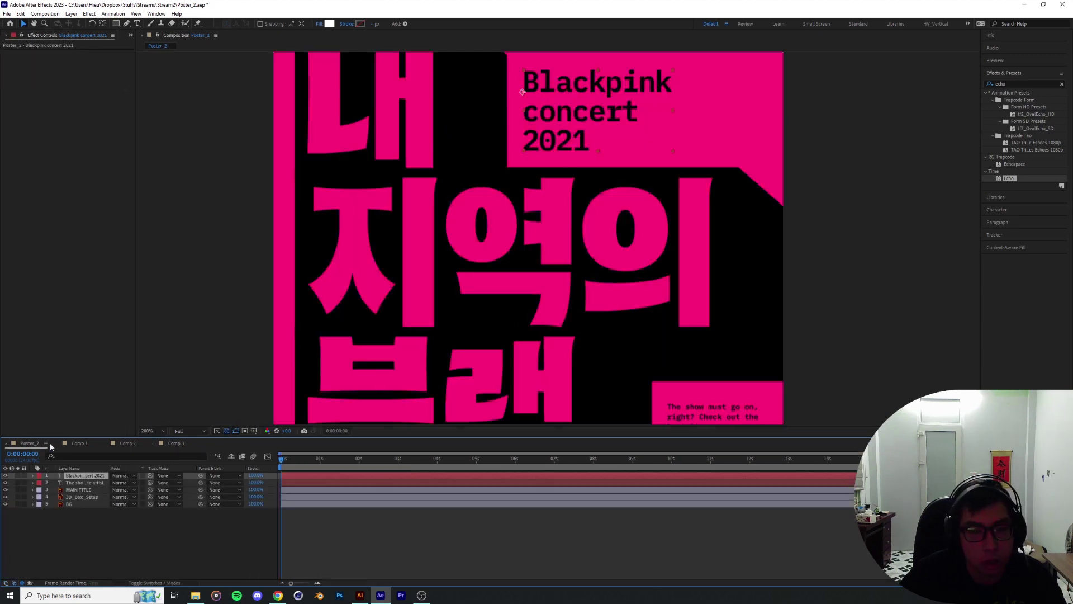
scroll(695, 227, up, 1)
scroll(696, 231, down, 1)
click(176, 443)
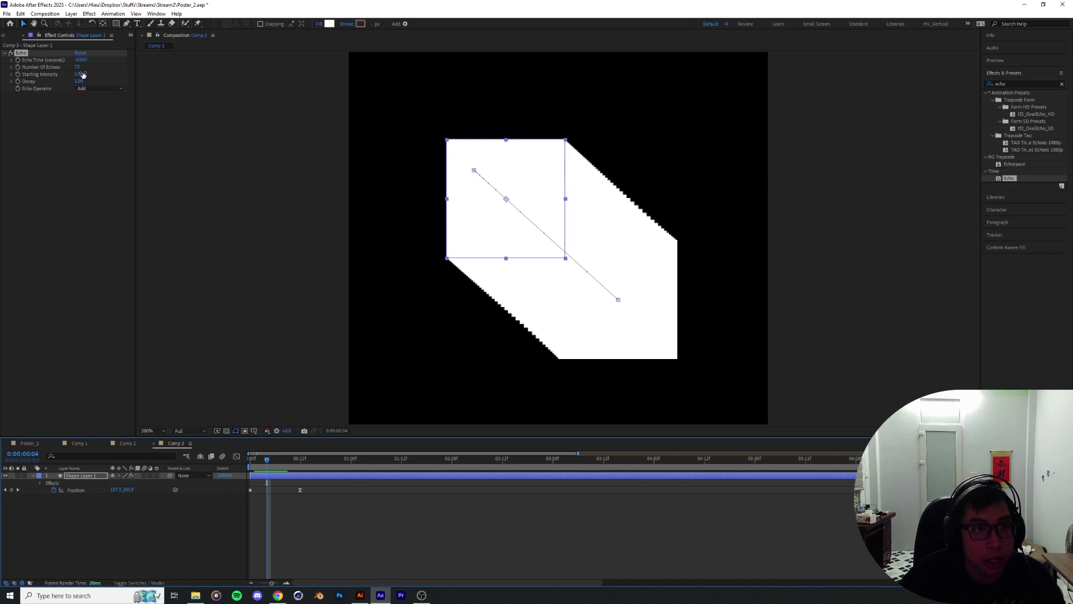
click(83, 60)
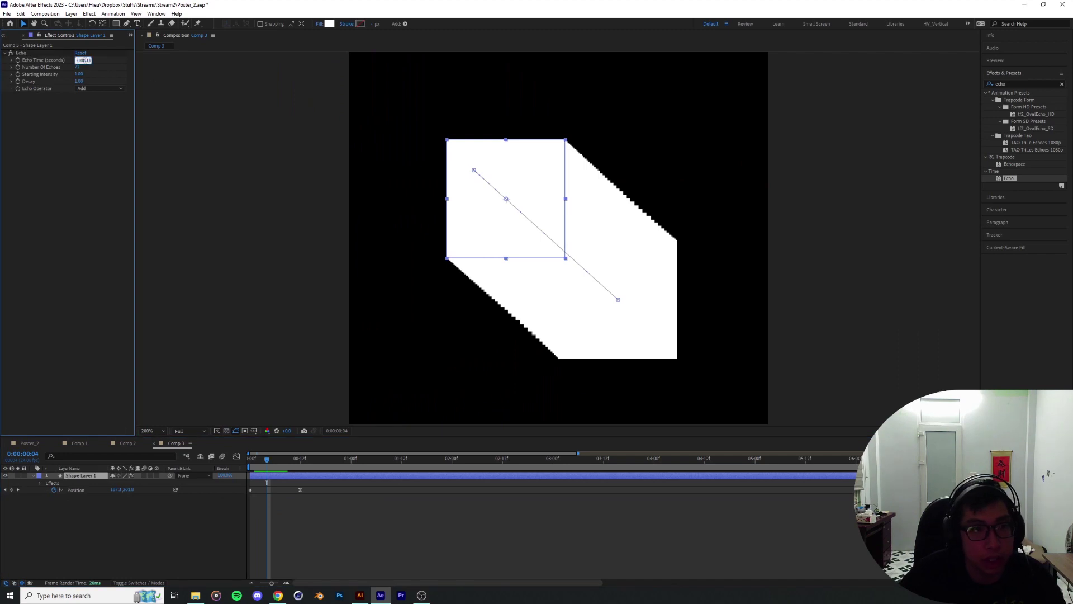
key(Return)
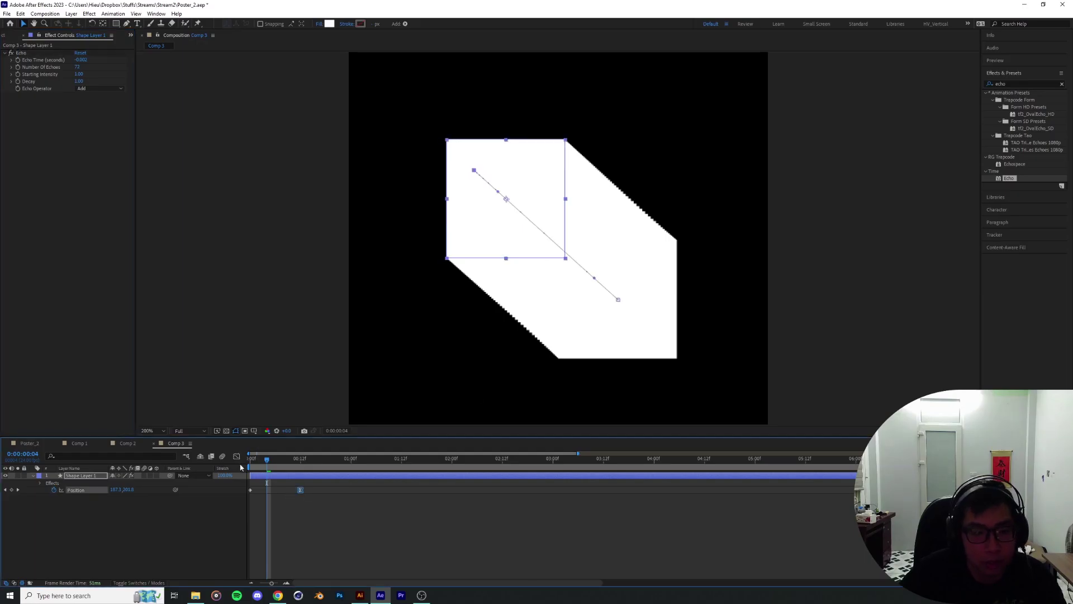
Review Shape Layer 1's Position speed graph and preview the echoed motion around 0:00:00:03
key(shift+F3)
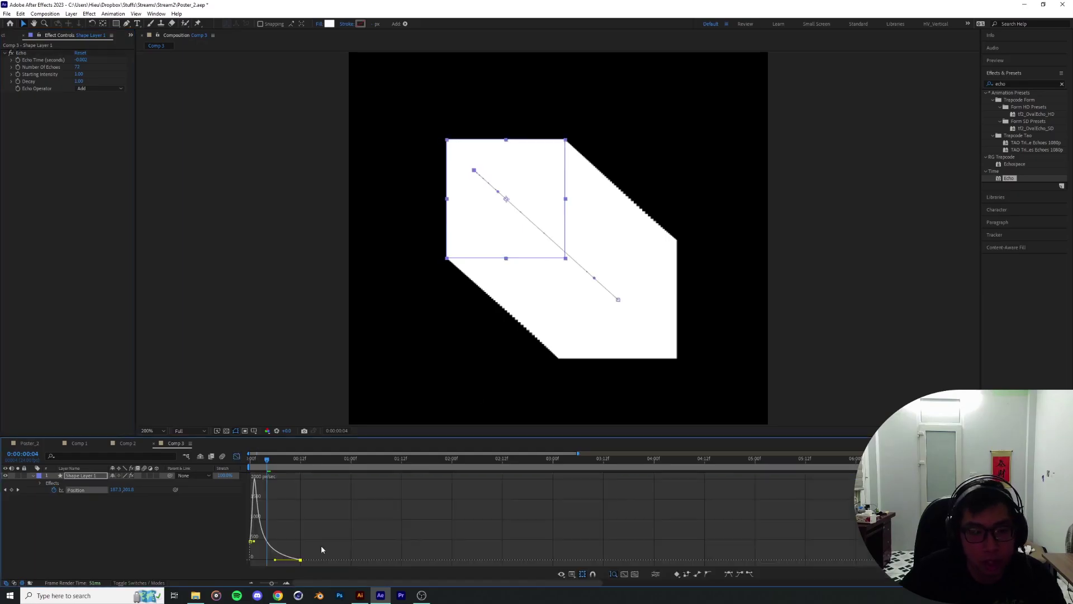
click(237, 456)
mouse_move(267, 460)
mouse_down()
mouse_move(258, 462)
mouse_move(290, 465)
mouse_move(270, 465)
mouse_move(248, 490)
mouse_move(263, 468)
mouse_up()
key(space)
key(space)
key(space)
key(space)
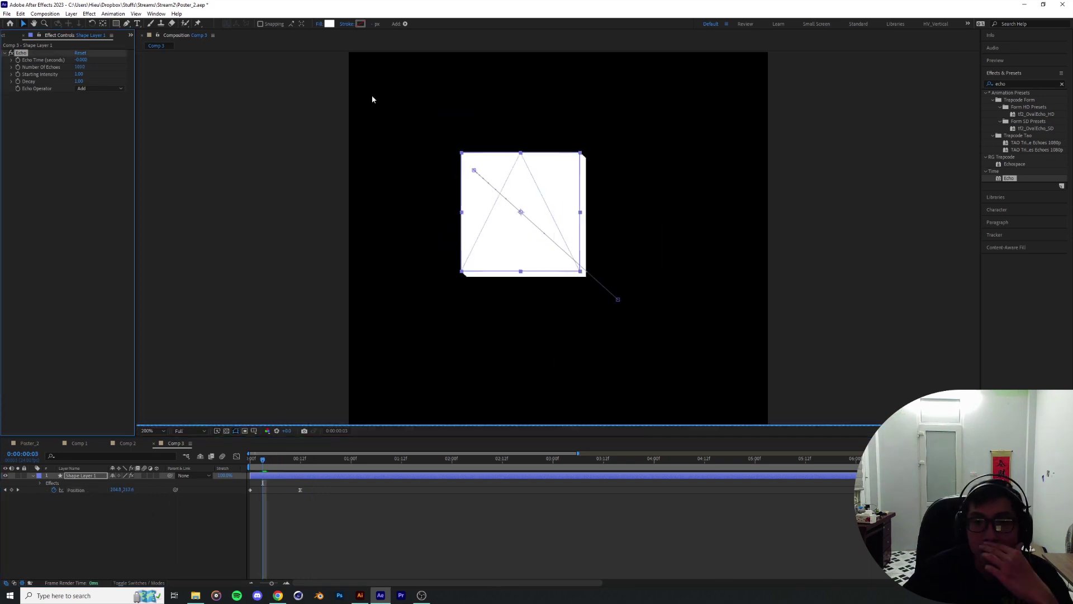
Examine the extrusion's upper diagonal edge at high magnification and return the composition view to 100%
key(period)
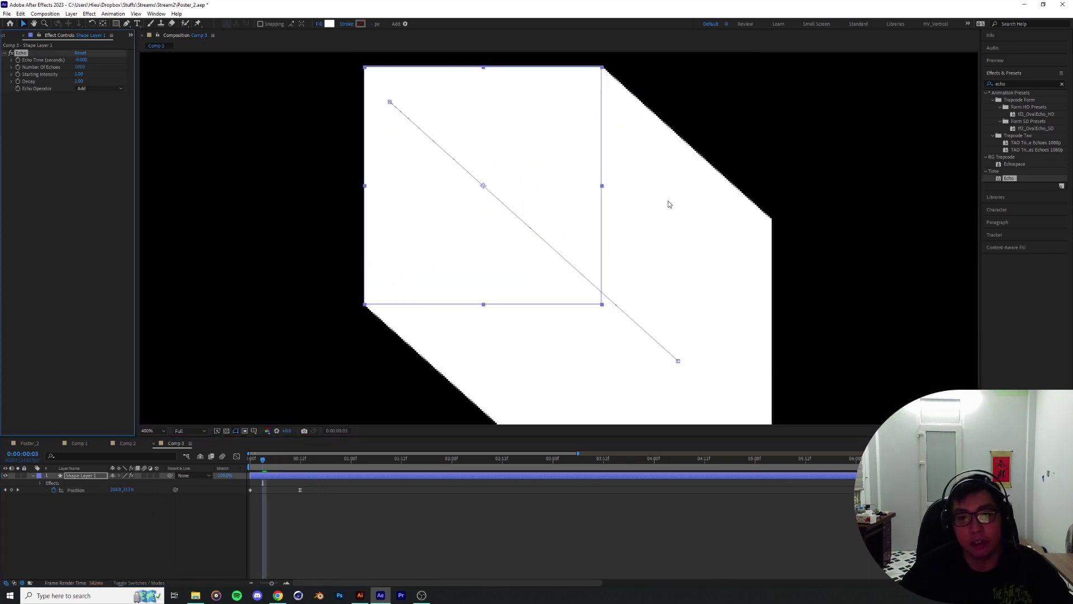
drag(671, 216, 512, 314)
scroll(512, 314, up, 1)
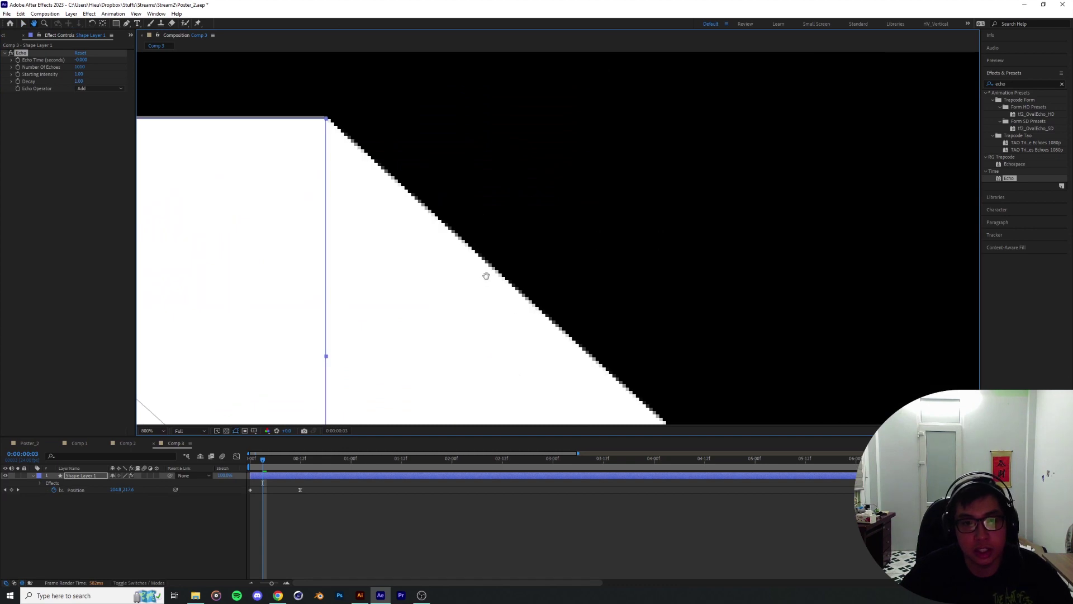
drag(486, 276, 433, 185)
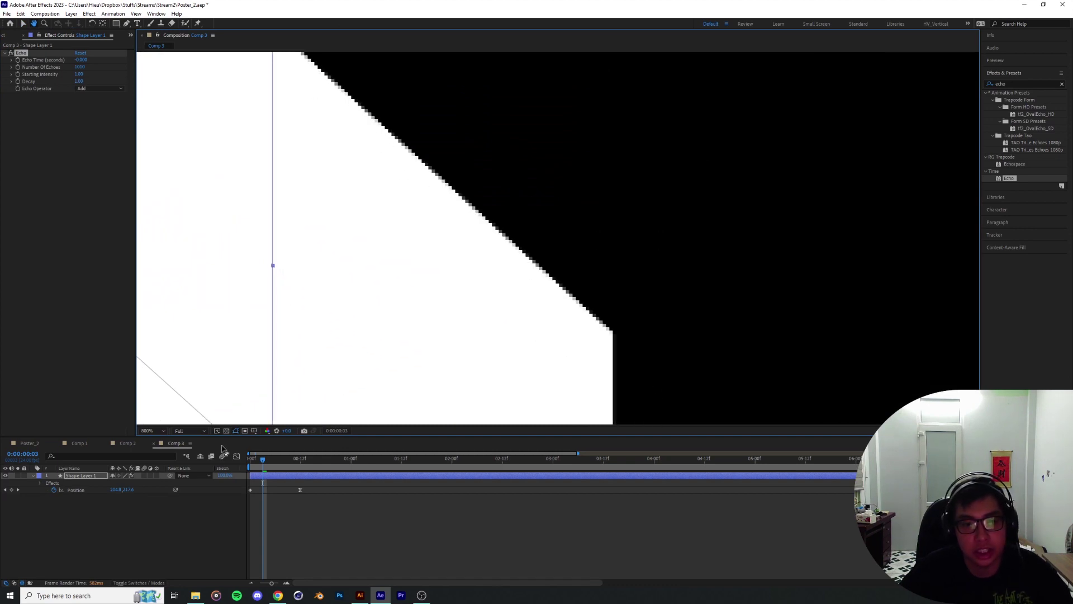
key(v)
key(comma)
click(153, 432)
click(159, 460)
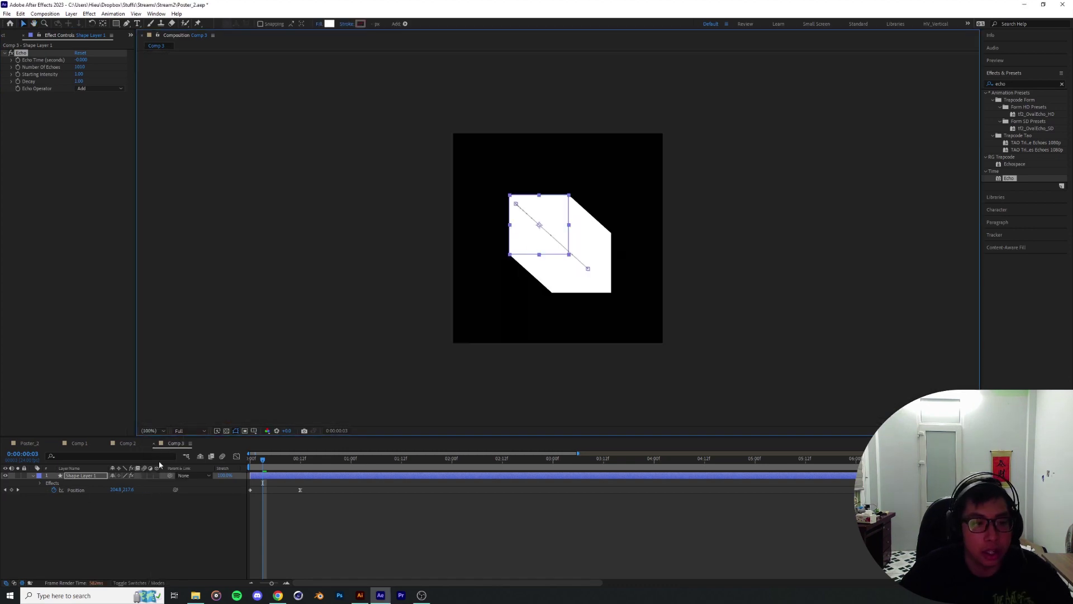
key(F2)
click(81, 476)
Check the live chat in YouTube Studio and the poster in Illustrator, and return to After Effects to scrub the echo animation
click(279, 596)
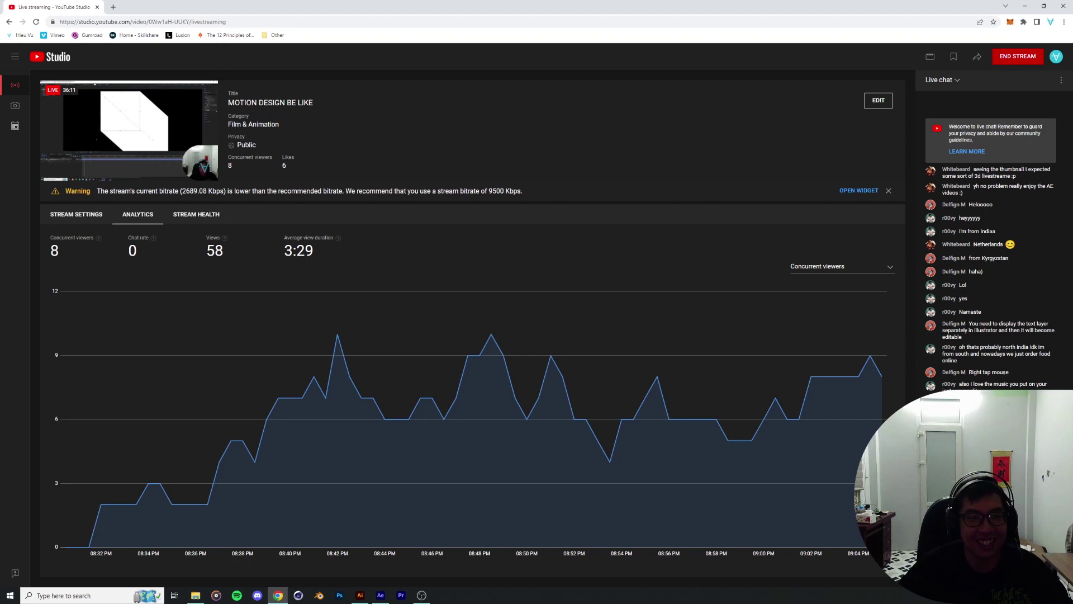
click(360, 596)
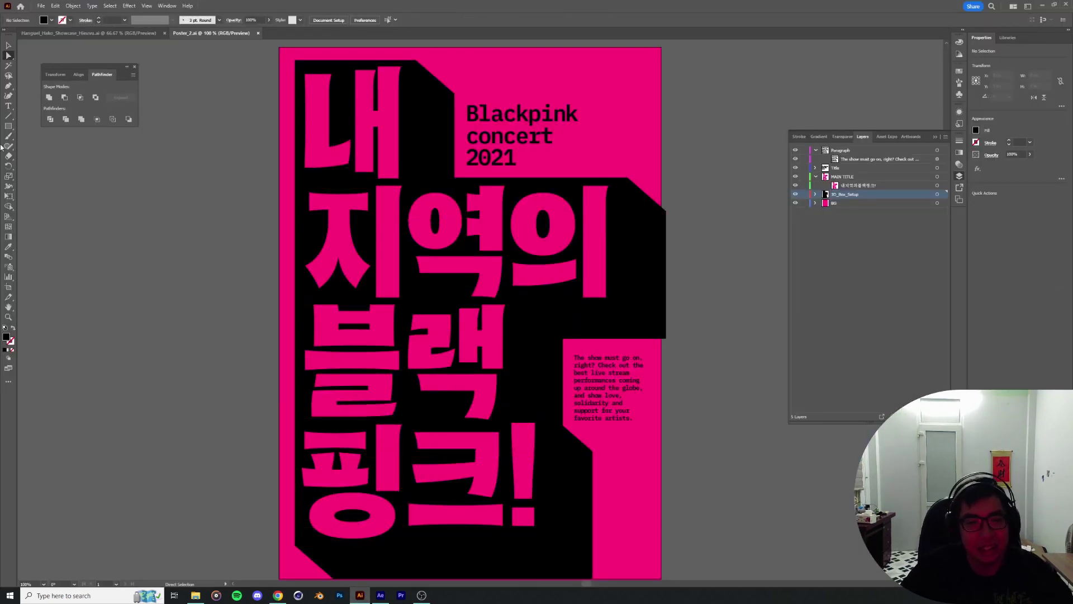
click(381, 595)
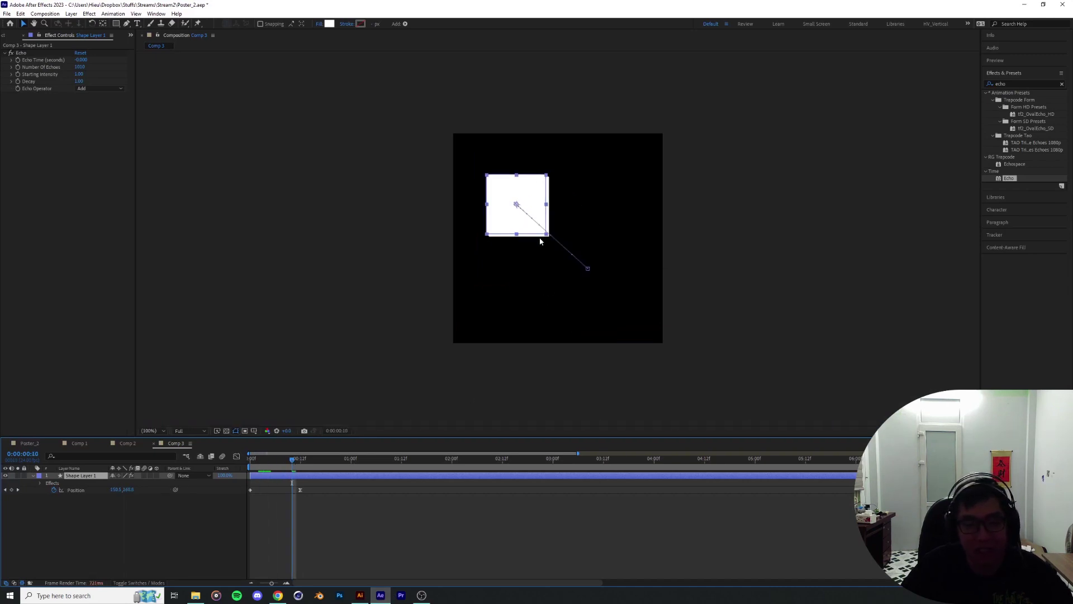
mouse_move(283, 465)
mouse_down()
mouse_move(290, 461)
mouse_move(271, 461)
mouse_up()
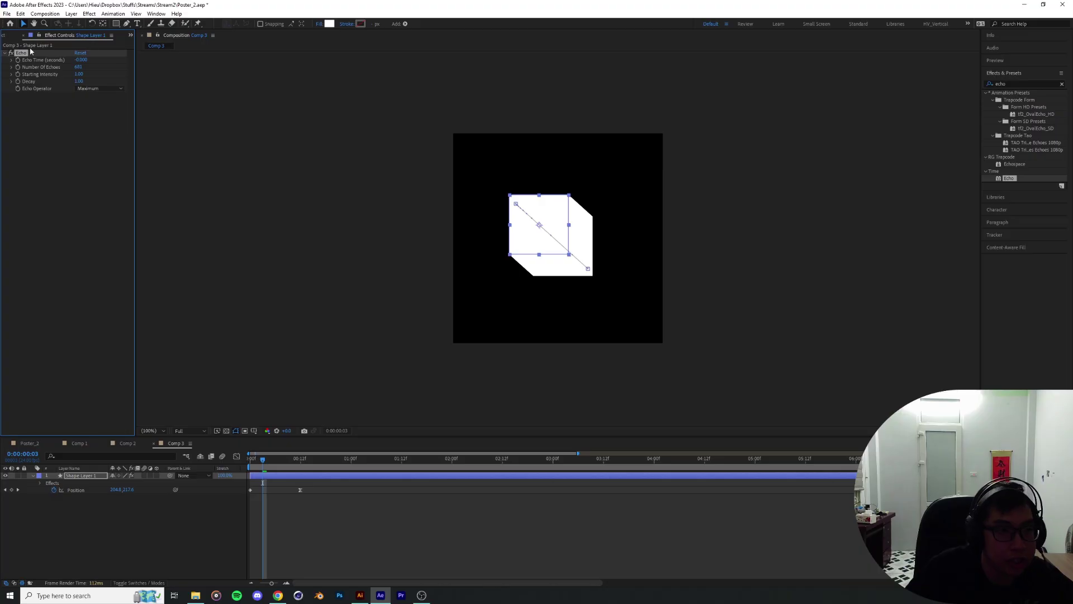
Duplicate Comp 3 in the project and open the copy
click(8, 35)
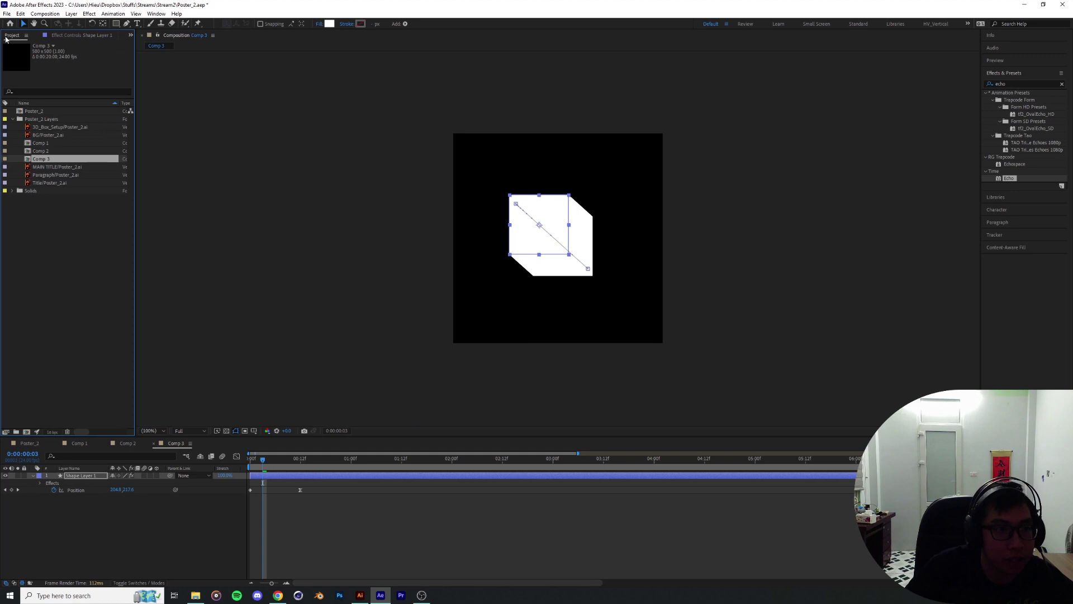
key(ctrl+d)
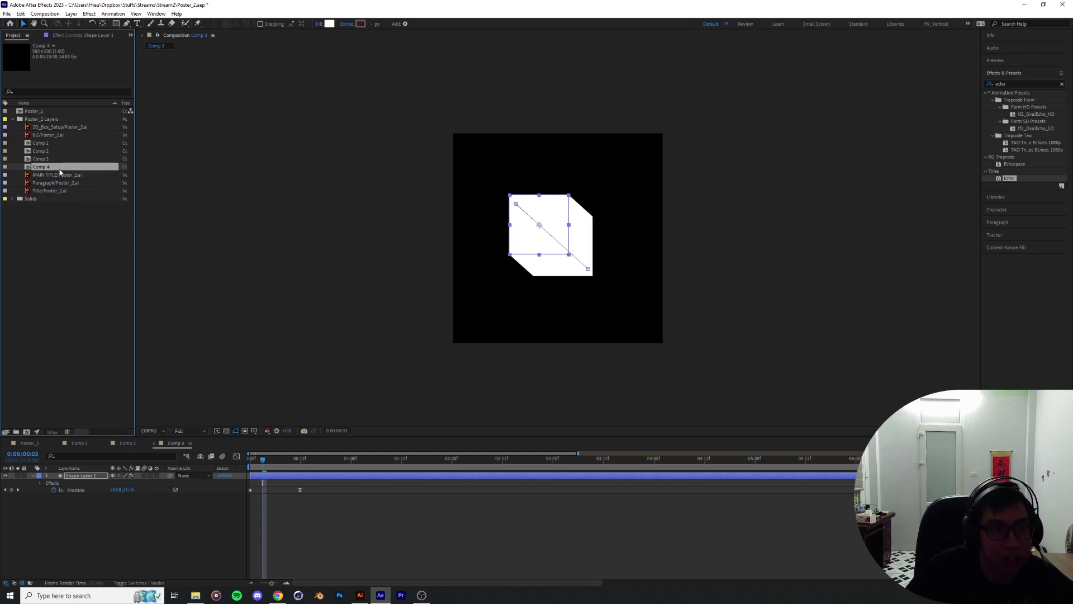
double_click(59, 167)
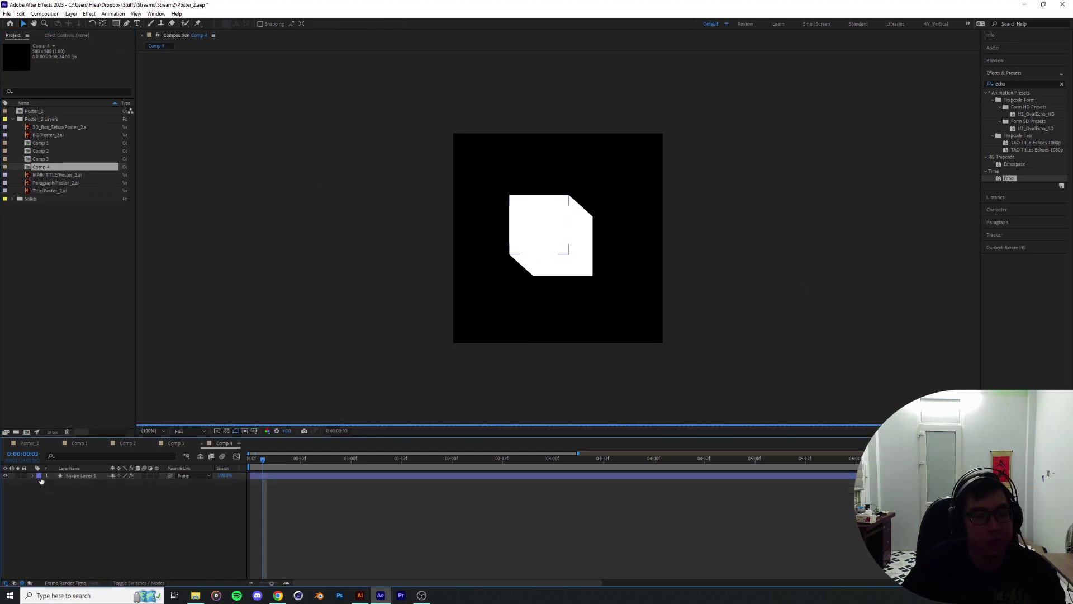
Remove the Echo effect and the Position animation from Shape Layer 1 in the duplicated composition
click(65, 475)
click(66, 35)
click(24, 52)
key(Delete)
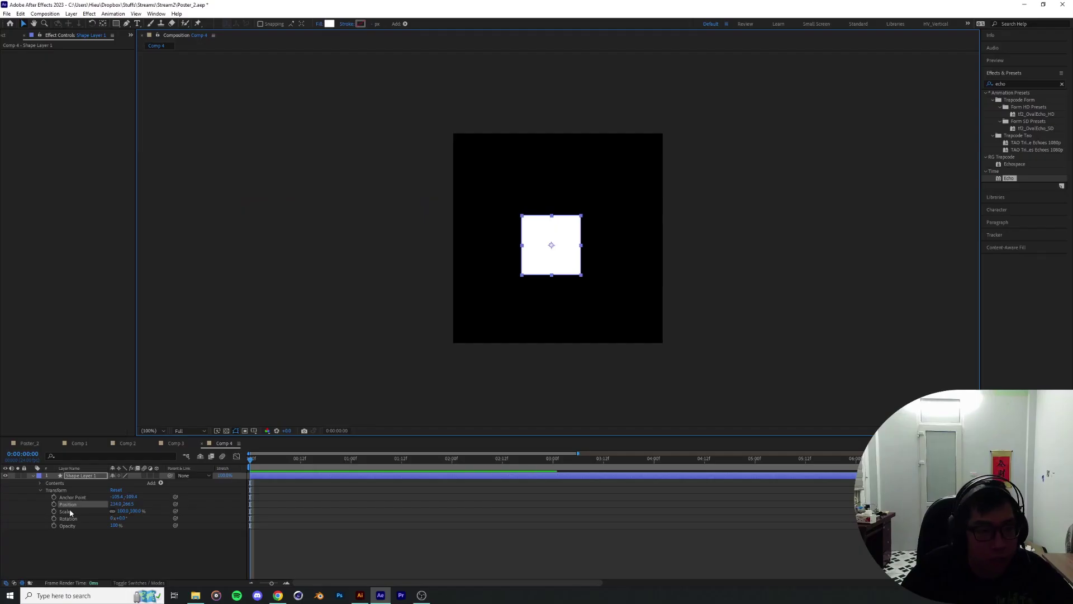
click(40, 483)
Switch to Illustrator and examine the black box shapes behind the poster's title, selecting the rectangle beside its first line
key(alt+Tab)
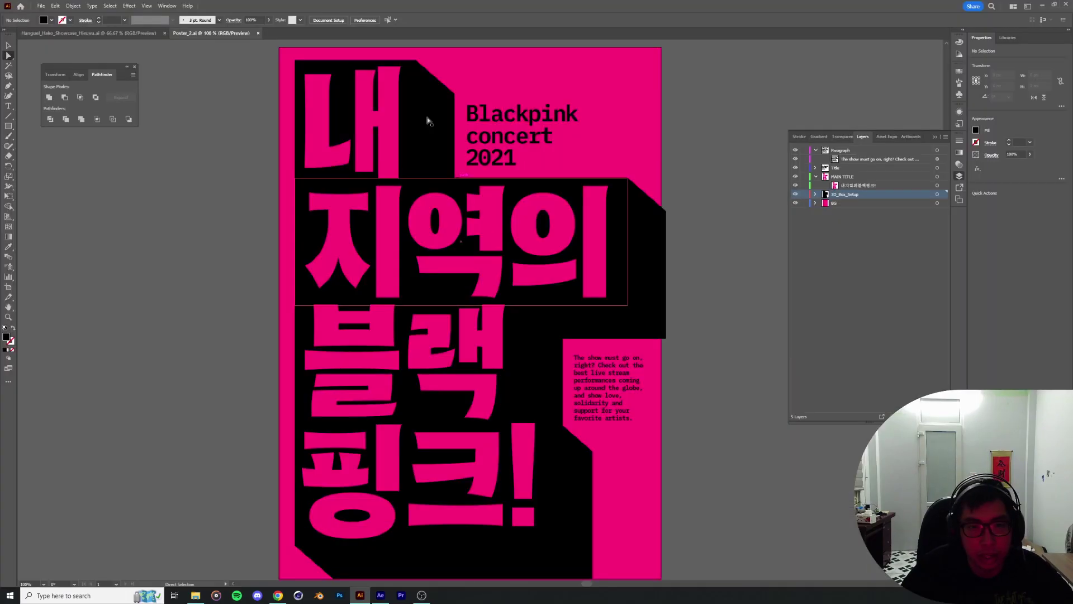
click(423, 149)
scroll(514, 218, up, 1)
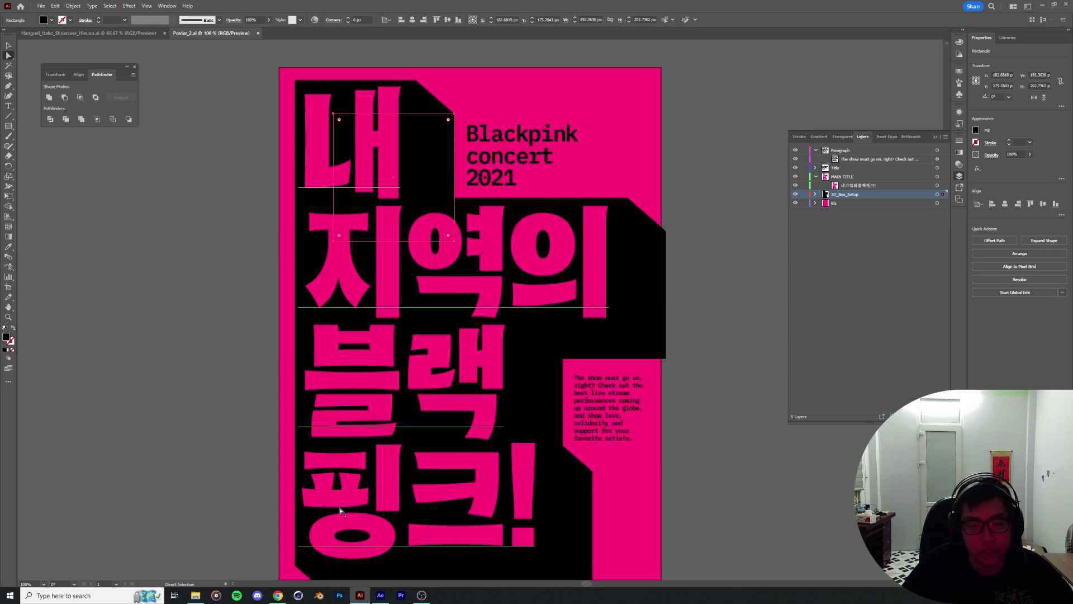
scroll(341, 511, down, 2)
key(alt+Tab)
key(alt+Tab)
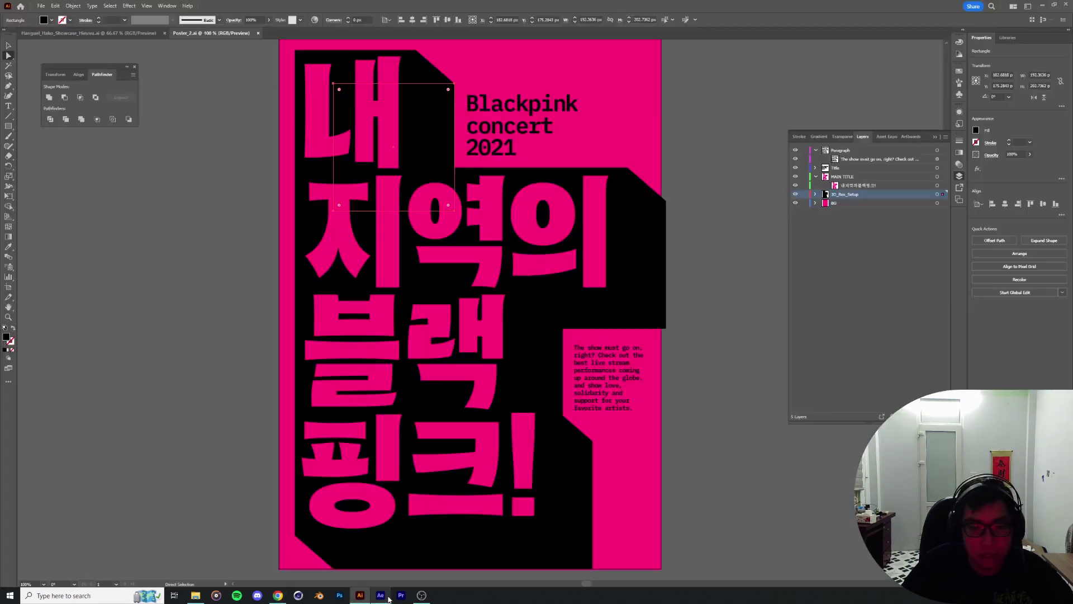
Switch back to After Effects, stretch Rectangle 1 vertically with its Scale, and reposition the enlarged shape toward the composition's lower right
click(380, 594)
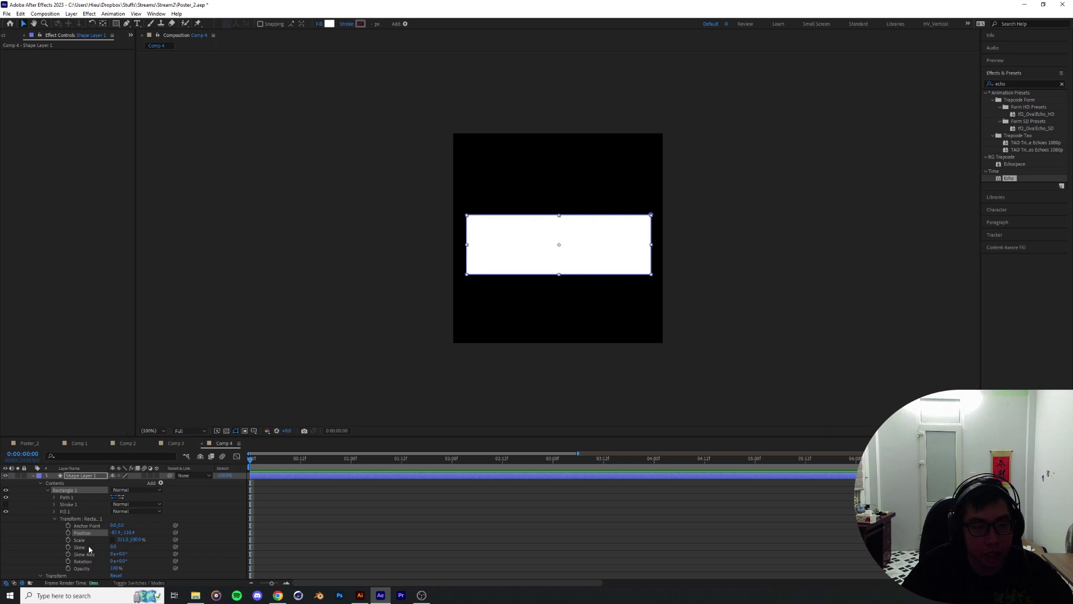
drag(149, 541, 606, 336)
click(359, 595)
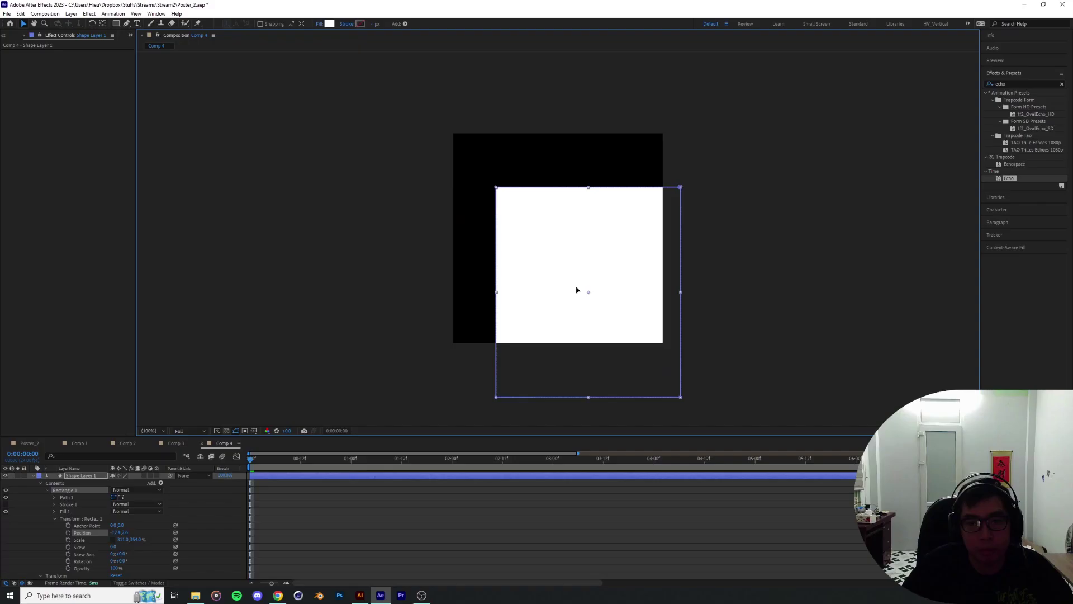
drag(578, 290, 571, 291)
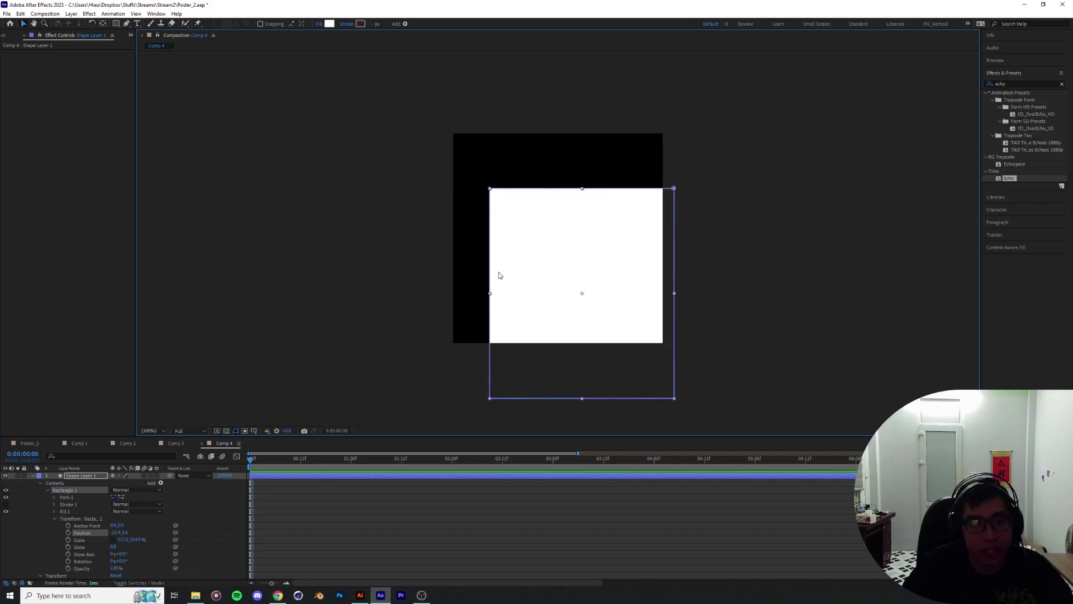
drag(499, 275, 497, 289)
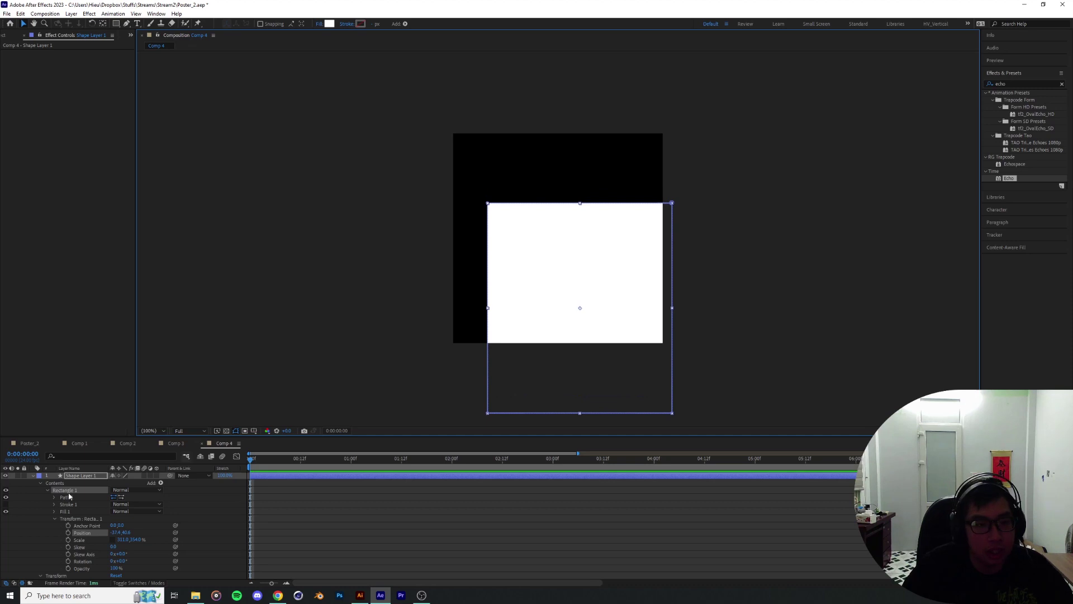
click(32, 476)
click(71, 13)
mouse_move(82, 23)
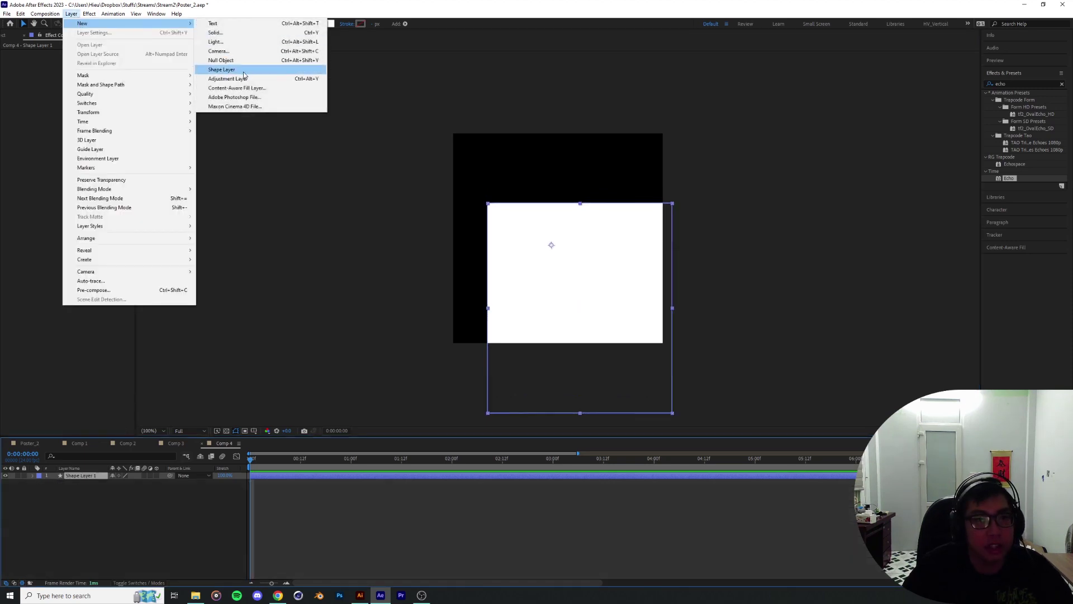
click(245, 69)
key(ctrl+z)
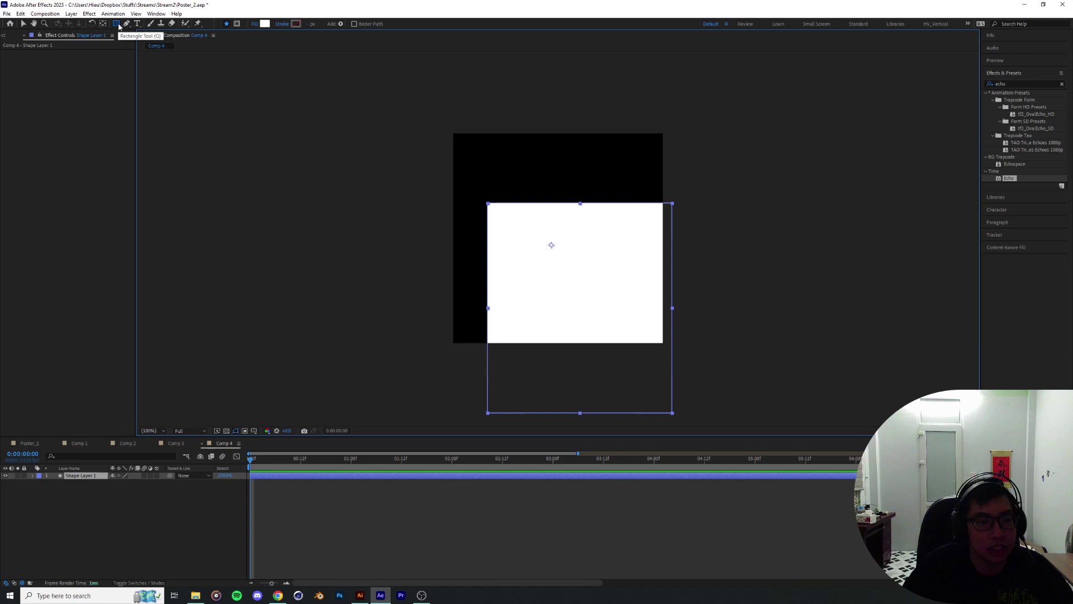
Add a new shape layer, draw a red angular shape on it with the Pen tool, and use it as Shape Layer 1's track matte
click(88, 15)
mouse_move(82, 23)
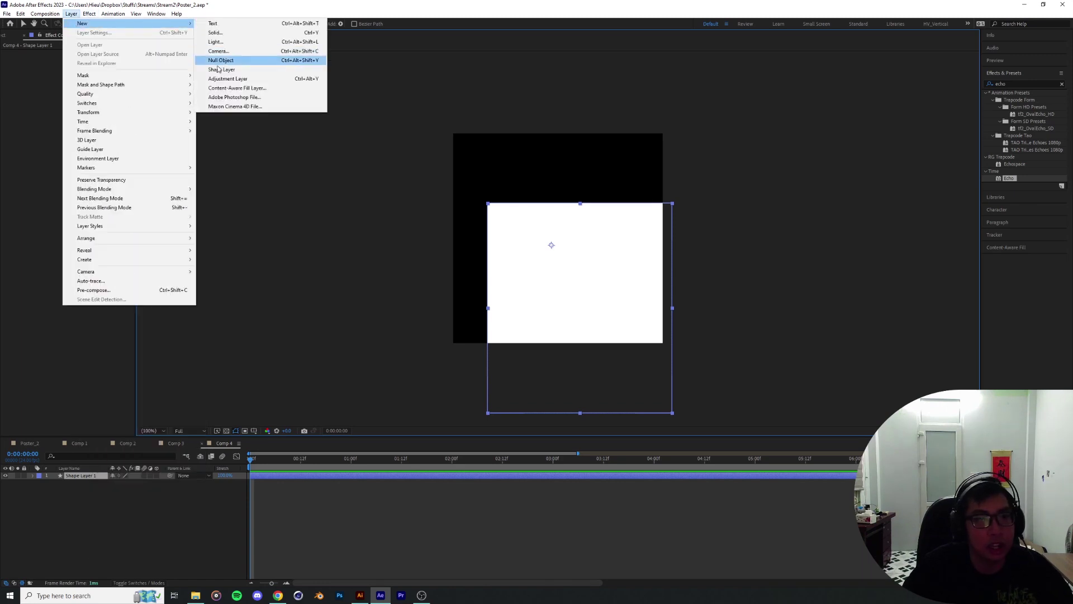
click(246, 70)
click(420, 134)
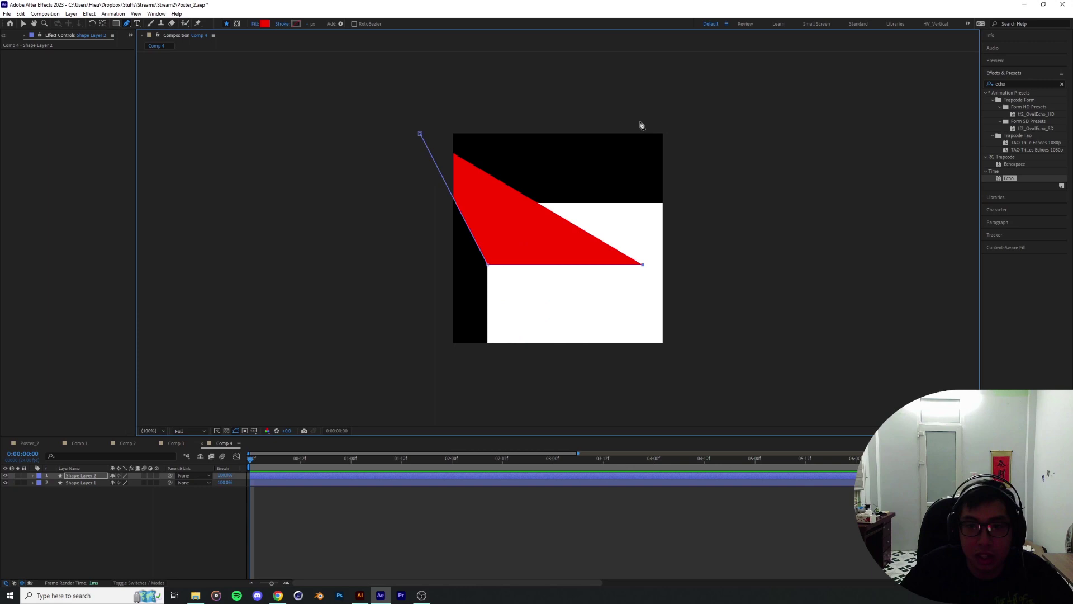
click(420, 134)
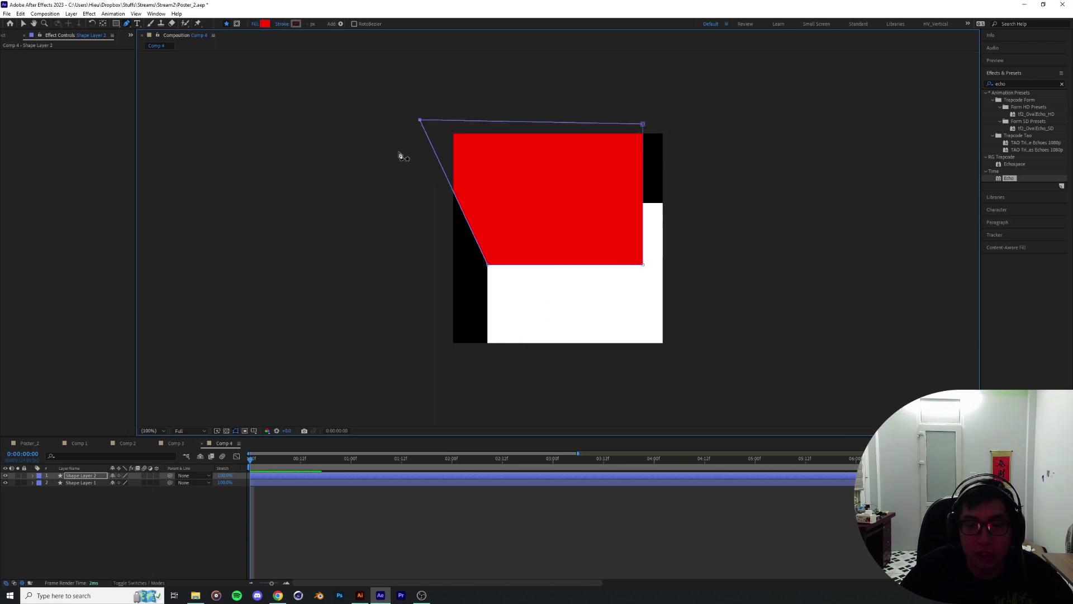
click(84, 483)
Check the angled corners of the poster's black boxes in Illustrator, and in Comp 4 move the matte path's lower-left point inward
click(287, 597)
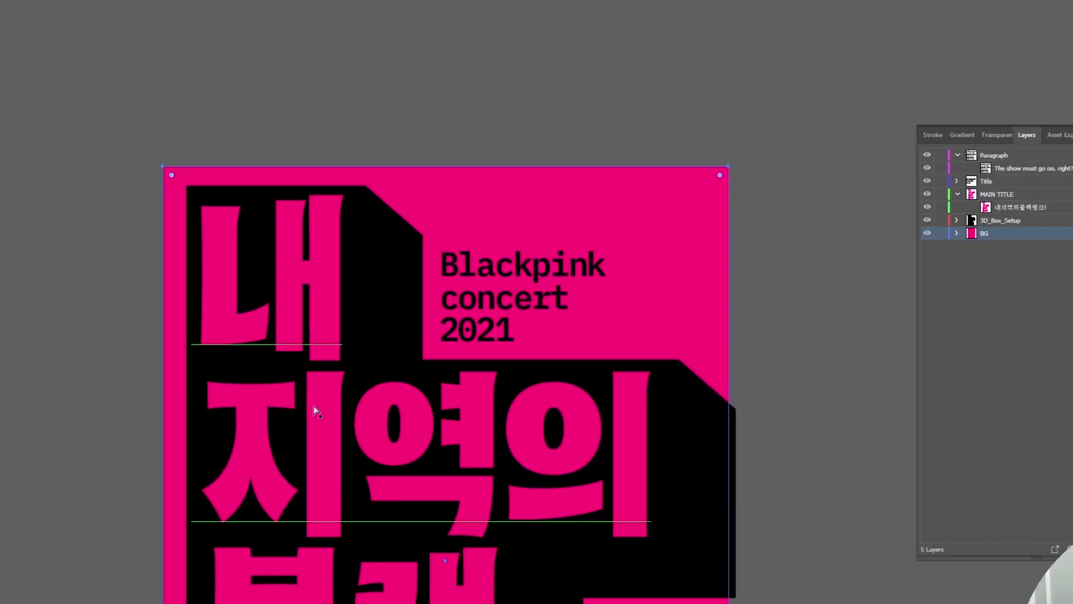
scroll(315, 411, down, 5)
key(ctrl+a)
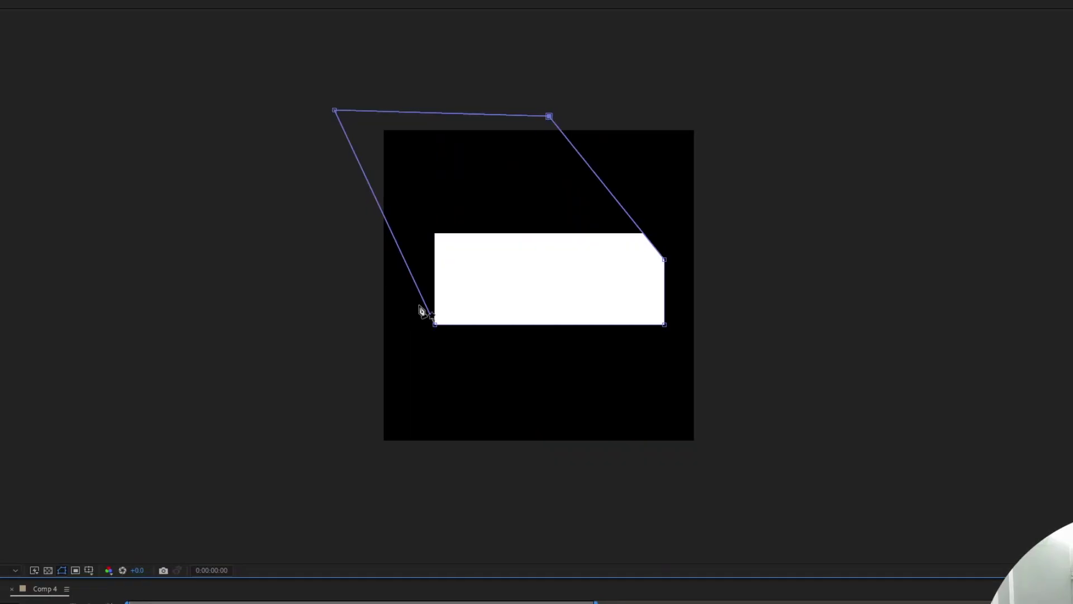
click(414, 282)
drag(414, 283, 426, 284)
key(ctrl+z)
shift+click(435, 324)
drag(435, 324, 454, 324)
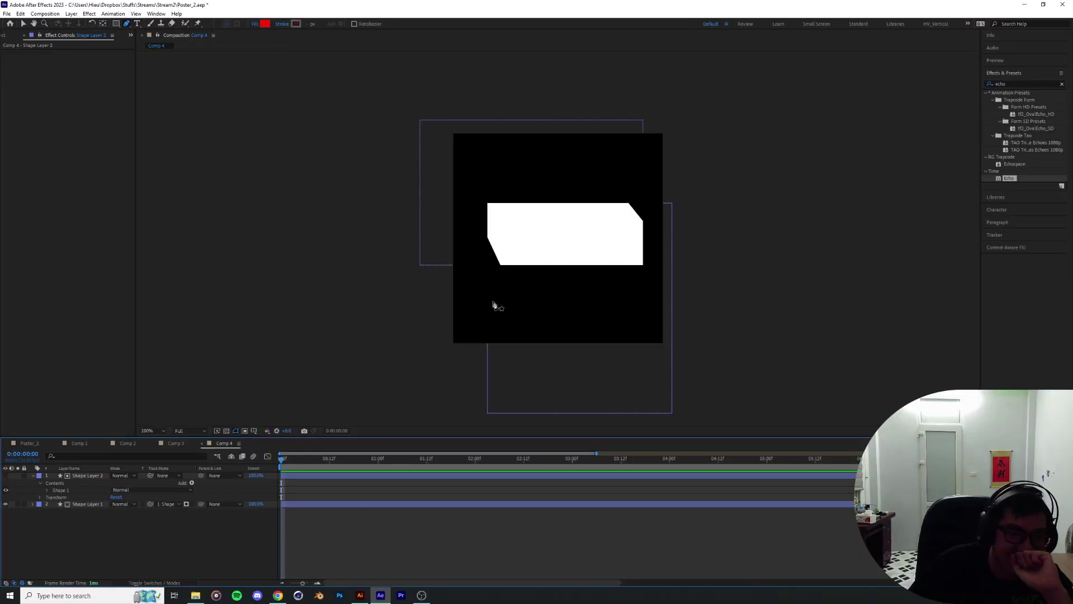
Refine Shape Layer 2's matte path by adjusting its lower-left, upper-right and upper-left points so the two diagonal edges run roughly parallel
click(64, 479)
key(period)
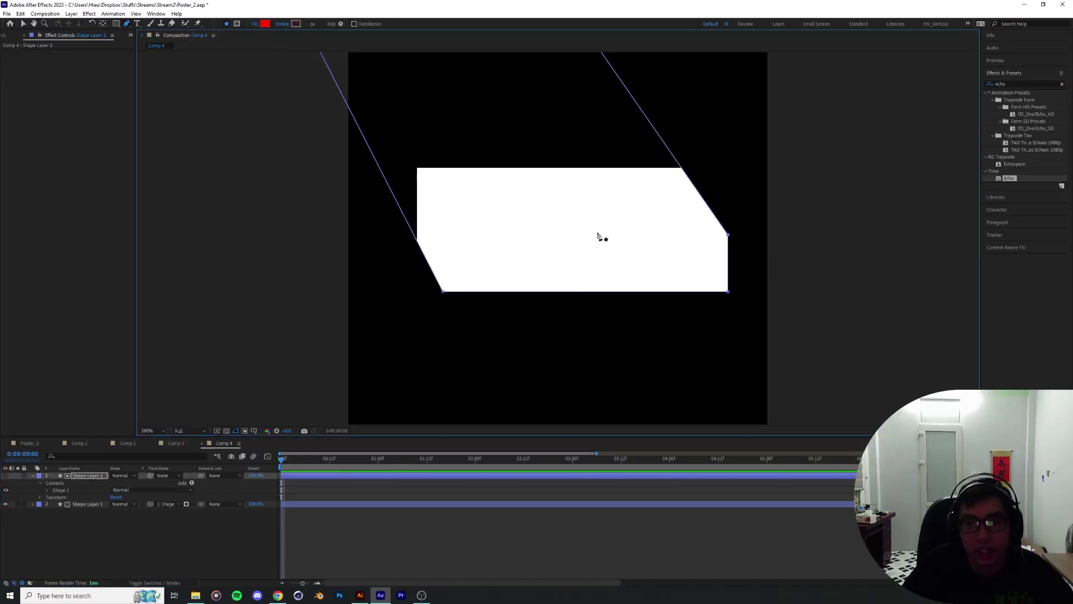
mouse_move(443, 292)
mouse_down()
mouse_move(452, 292)
mouse_move(444, 292)
mouse_up()
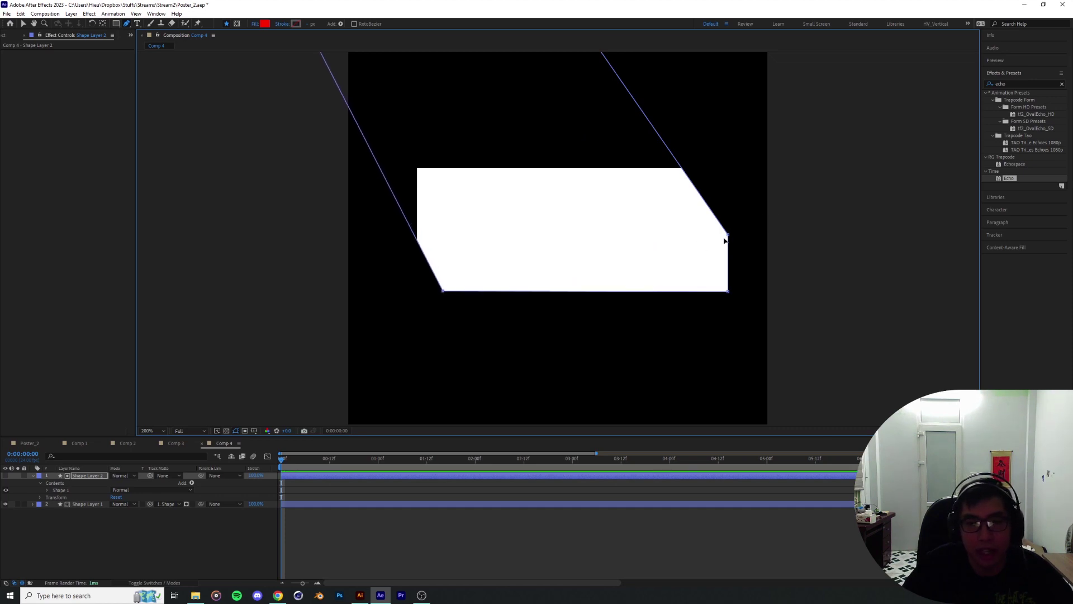
key(comma)
drag(566, 123, 576, 122)
key(period)
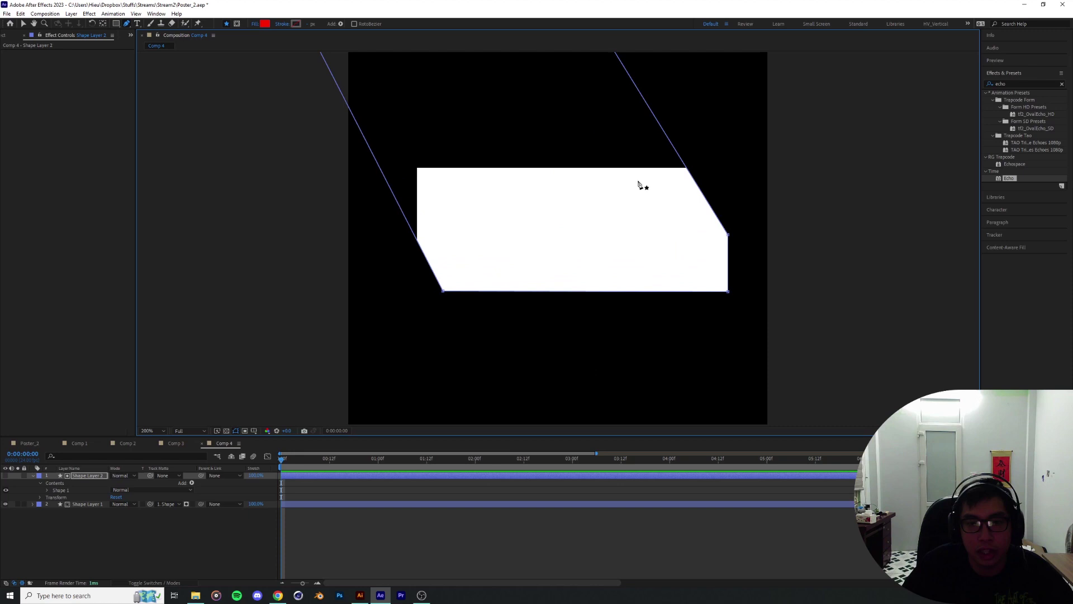
drag(606, 191, 586, 243)
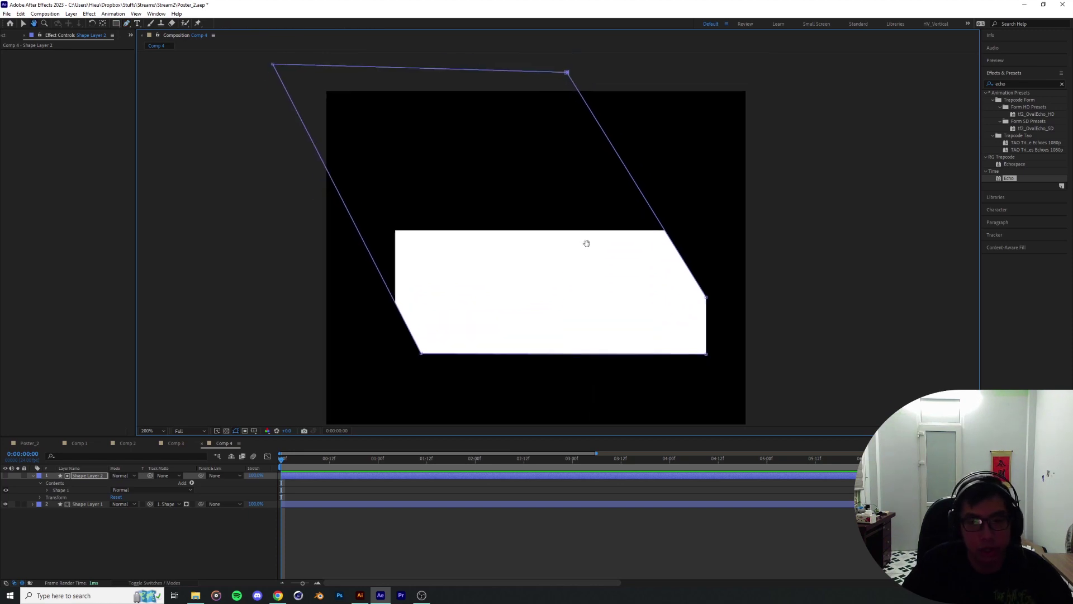
drag(274, 68, 276, 75)
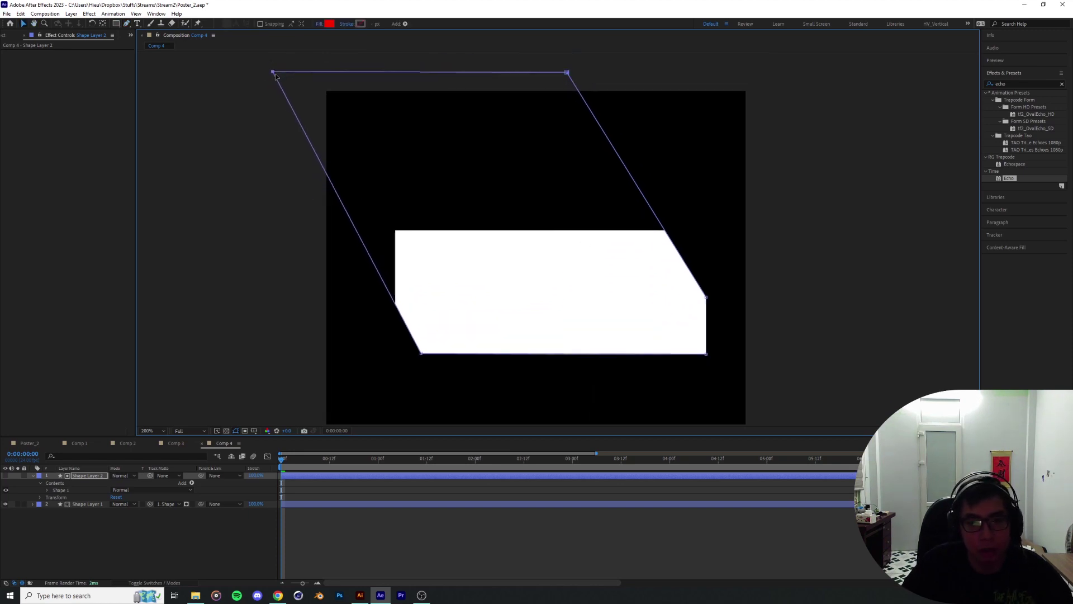
Move Shape Layer 1 diagonally back and forth within its matte in Comp 4 to test the fake extrusion
click(83, 506)
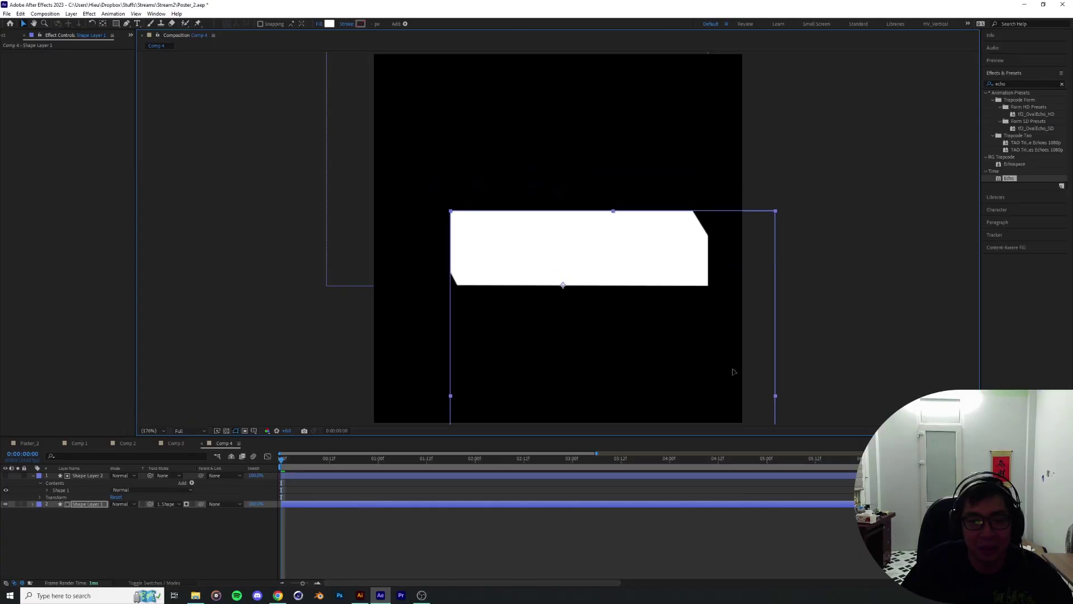
mouse_move(724, 370)
mouse_down()
mouse_move(682, 271)
mouse_move(732, 378)
mouse_up()
drag(661, 338, 591, 197)
click(37, 443)
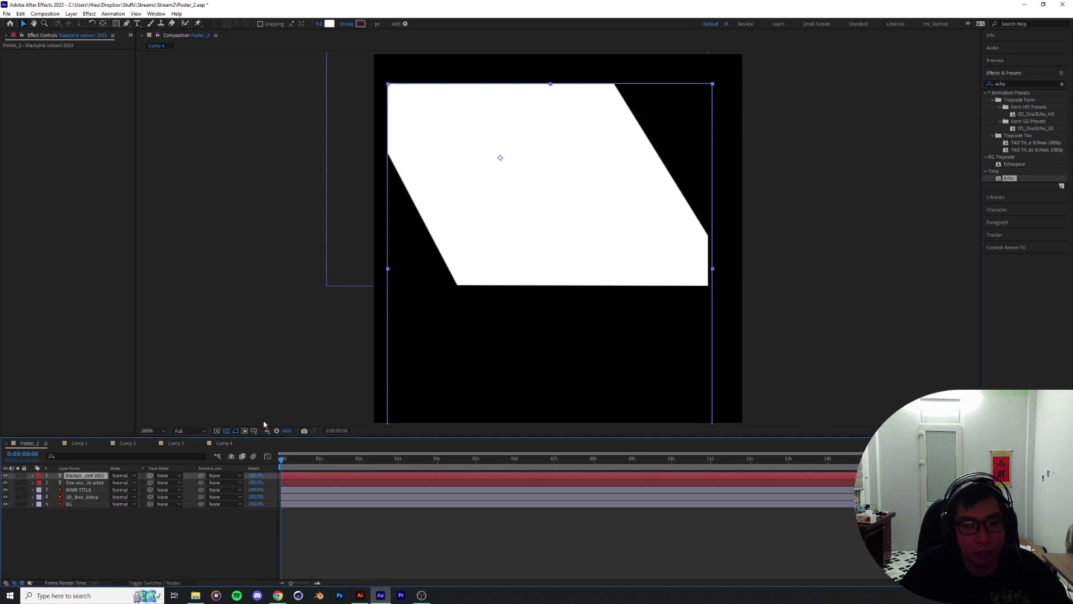
click(226, 444)
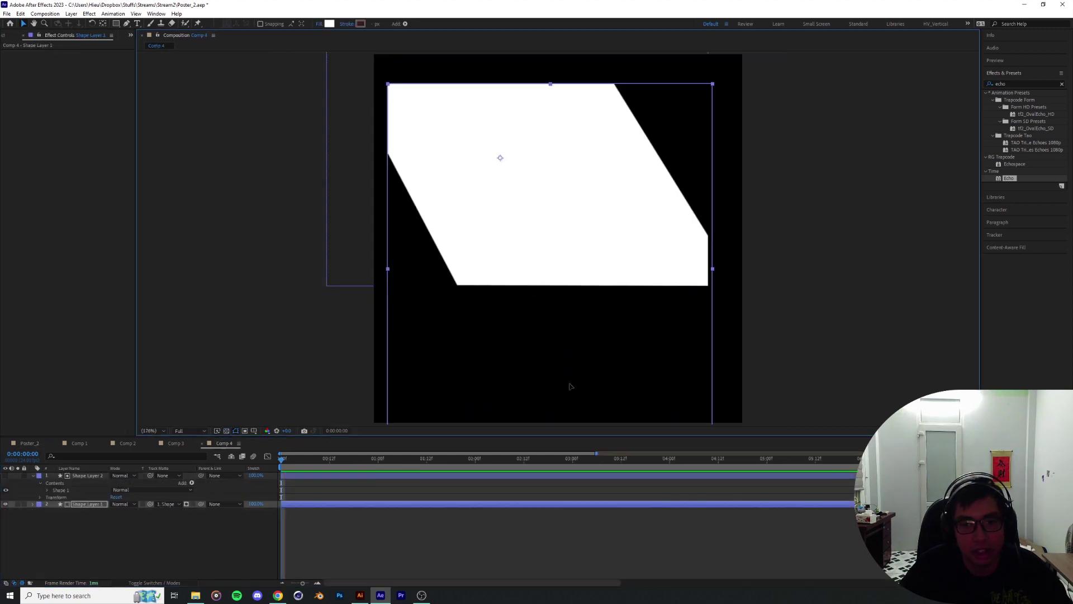
drag(484, 247, 552, 390)
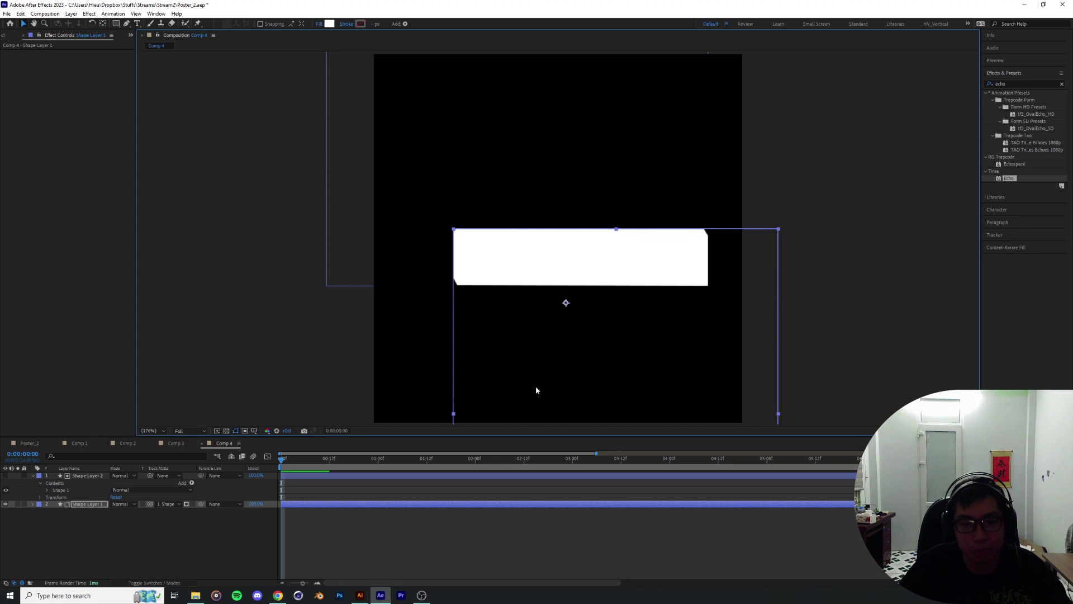
key(slash)
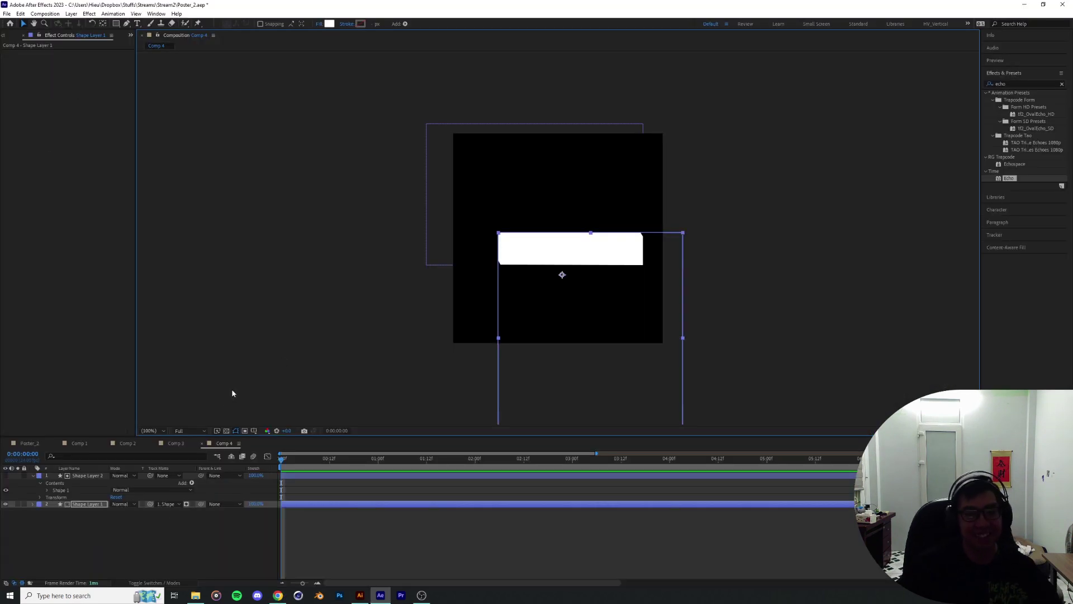
click(151, 431)
click(255, 409)
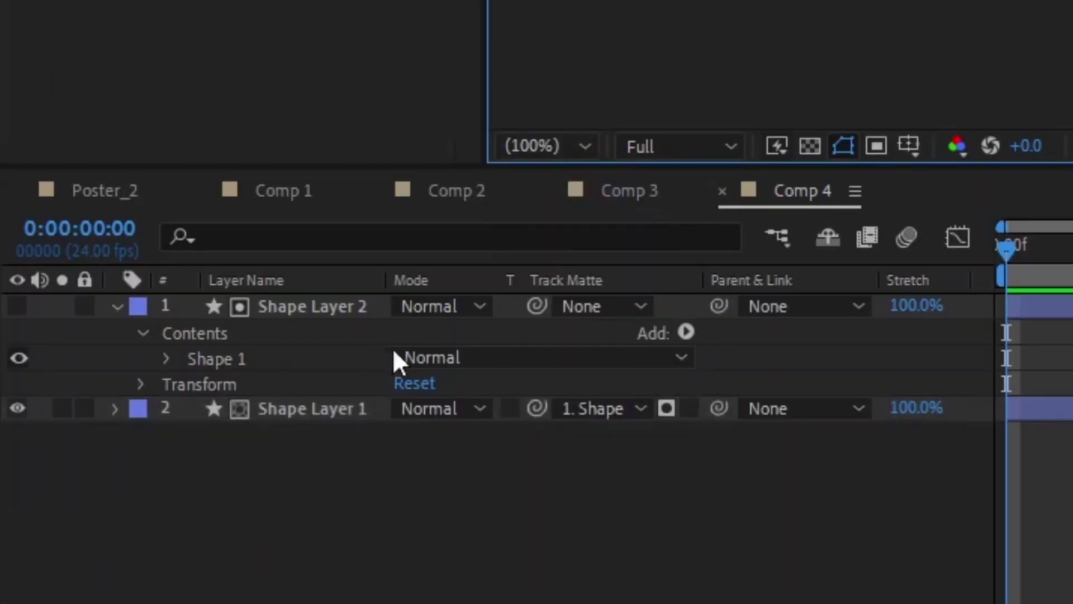
Open the Poster_2 composition and examine the title and 3D_Box_Setup layers, toggling the MAIN TITLE layer's visibility off and on
drag(112, 531, 60, 466)
drag(215, 272, 214, 272)
click(362, 525)
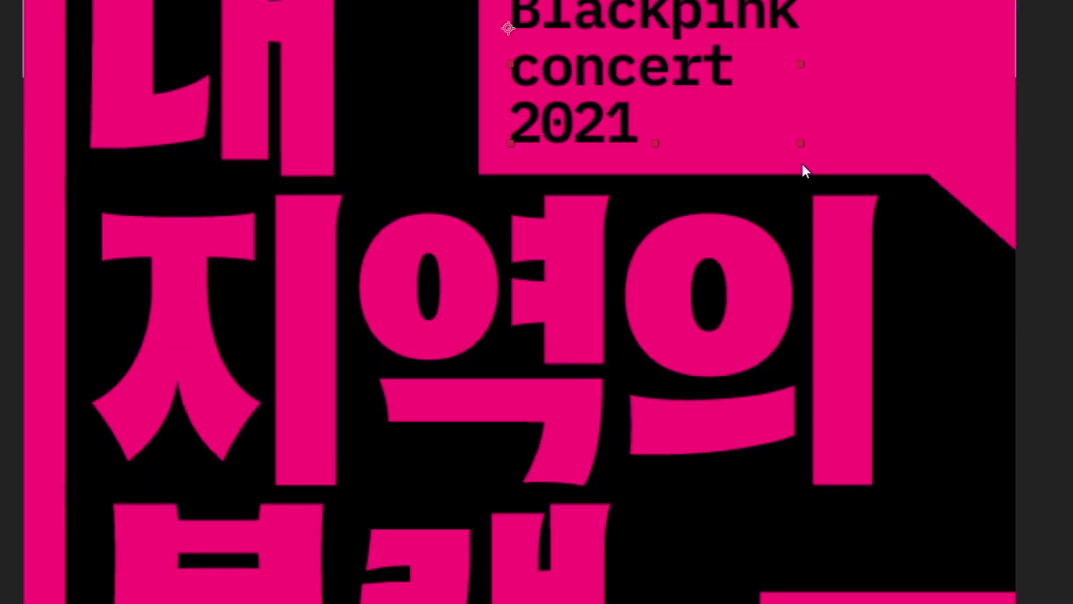
scroll(580, 315, down, 1)
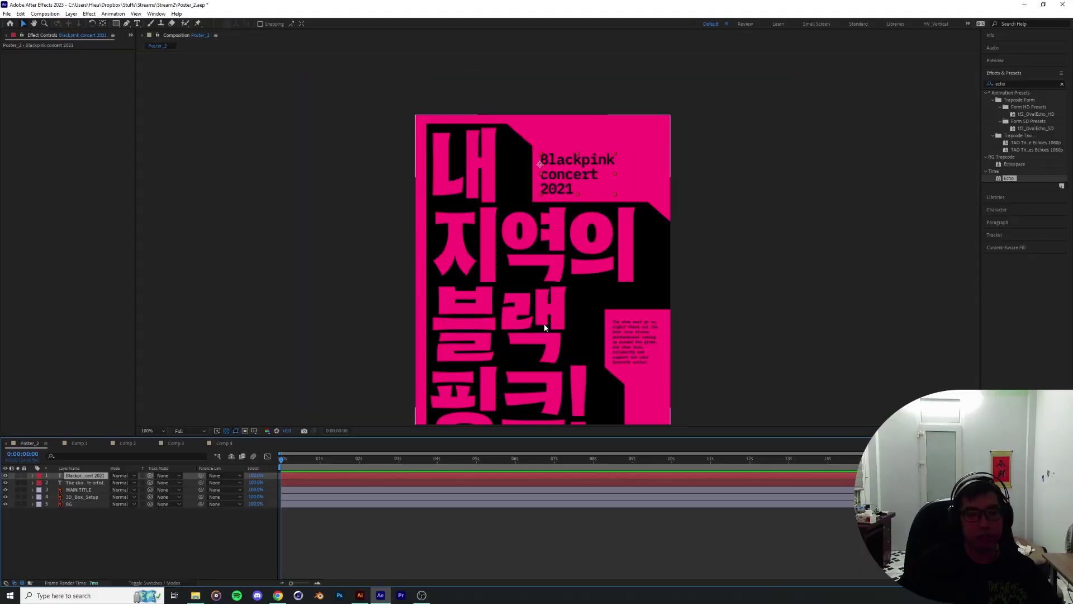
scroll(540, 318, up, 1)
drag(472, 218, 544, 354)
click(84, 490)
click(84, 496)
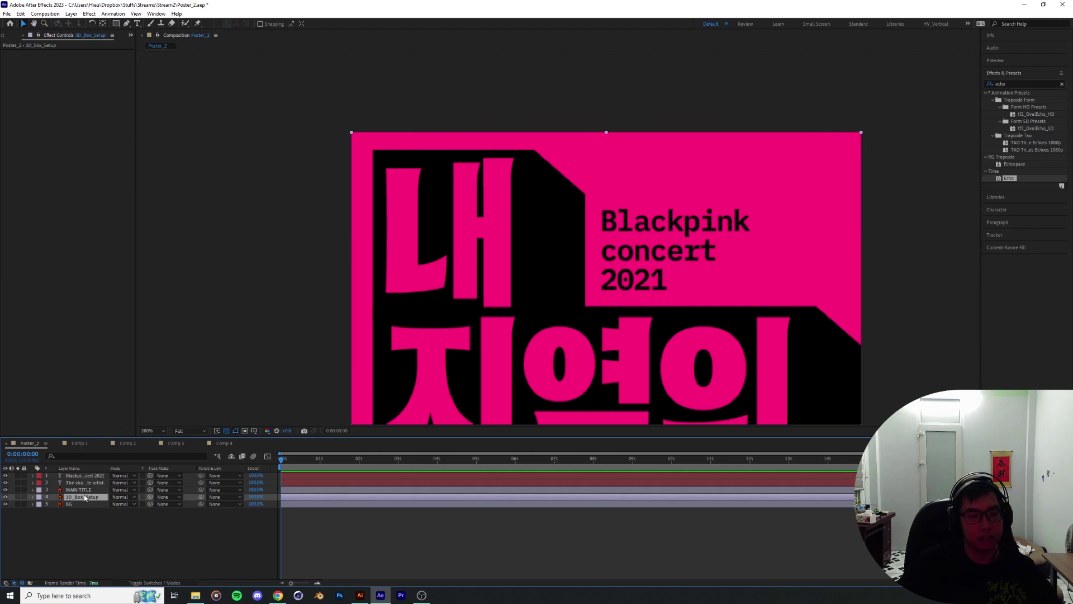
click(6, 489)
click(6, 489)
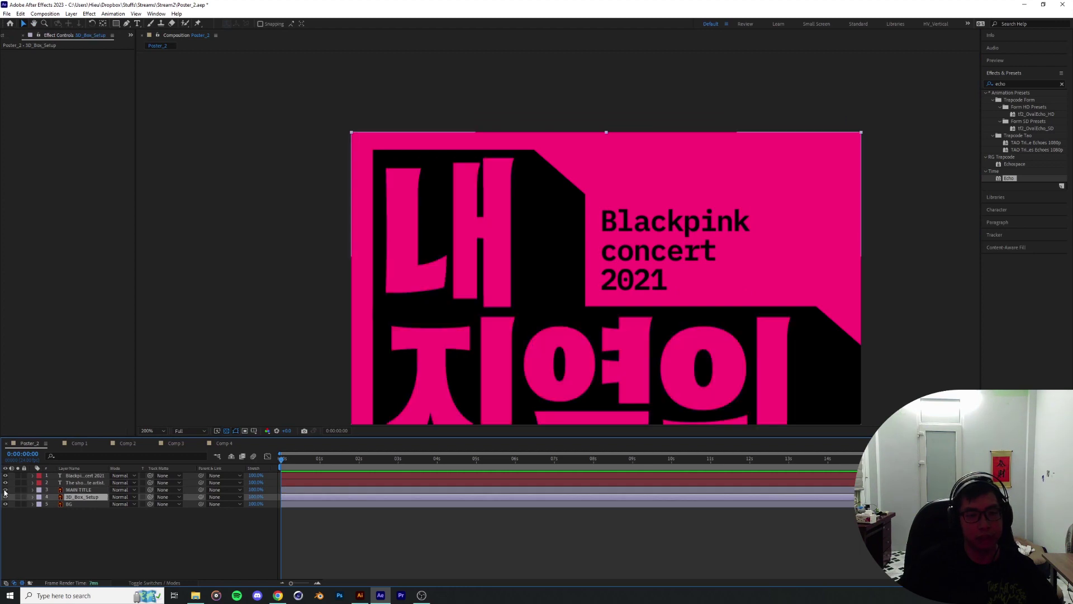
Draw a rectangular mask on the MAIN TITLE layer around the title's first line only
click(78, 489)
scroll(582, 321, down, 1)
click(128, 25)
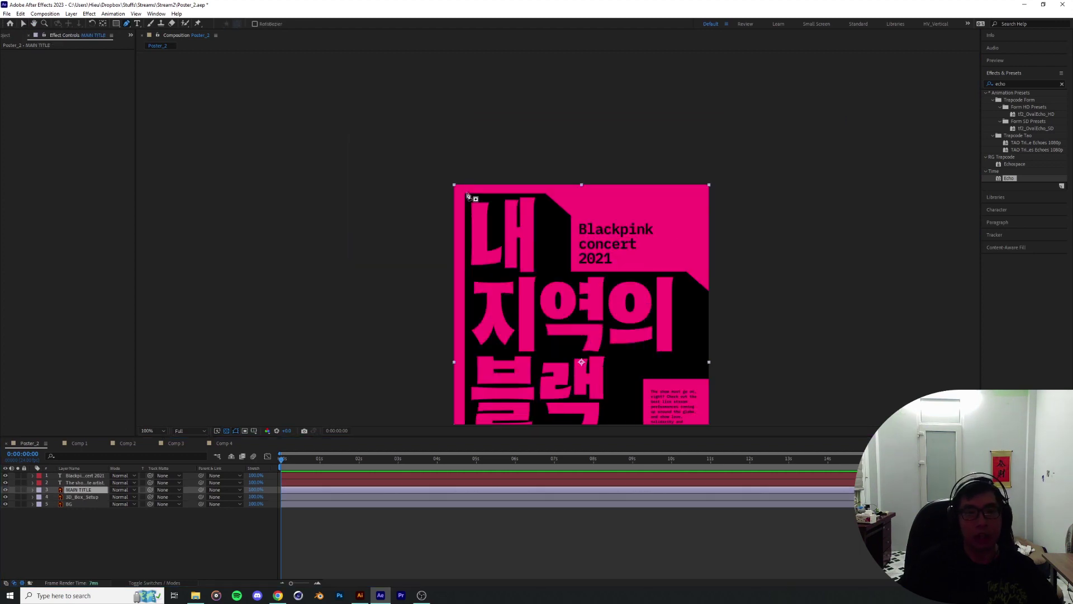
key(space)
drag(588, 380, 563, 370)
key(period)
key(q)
drag(385, 130, 934, 298)
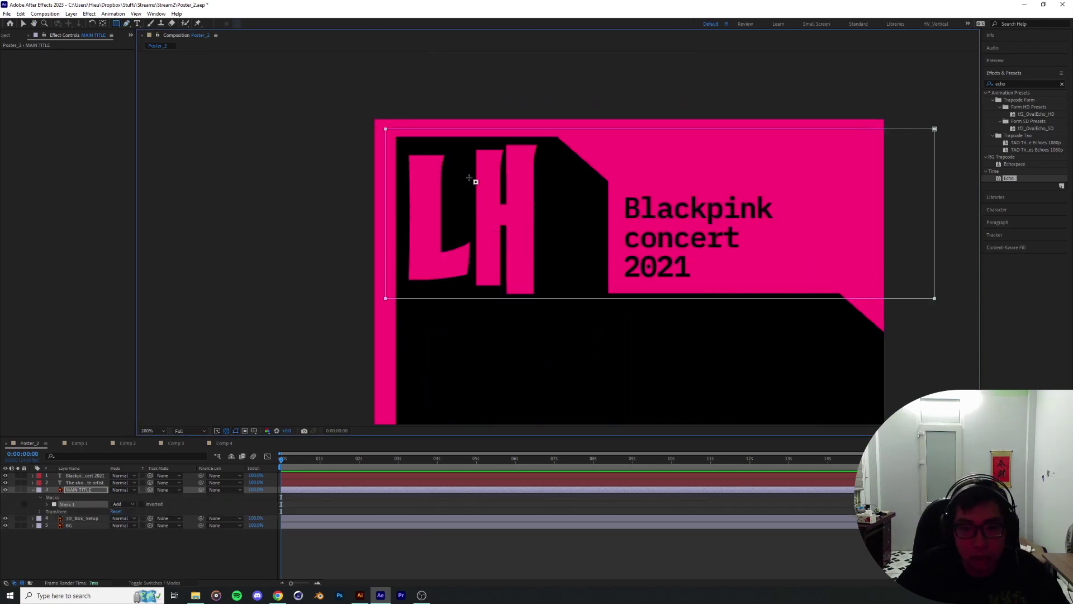
Duplicate the masked MAIN TITLE layer and shift the copy's mask down to frame the title's second line
click(78, 492)
key(ctrl+d)
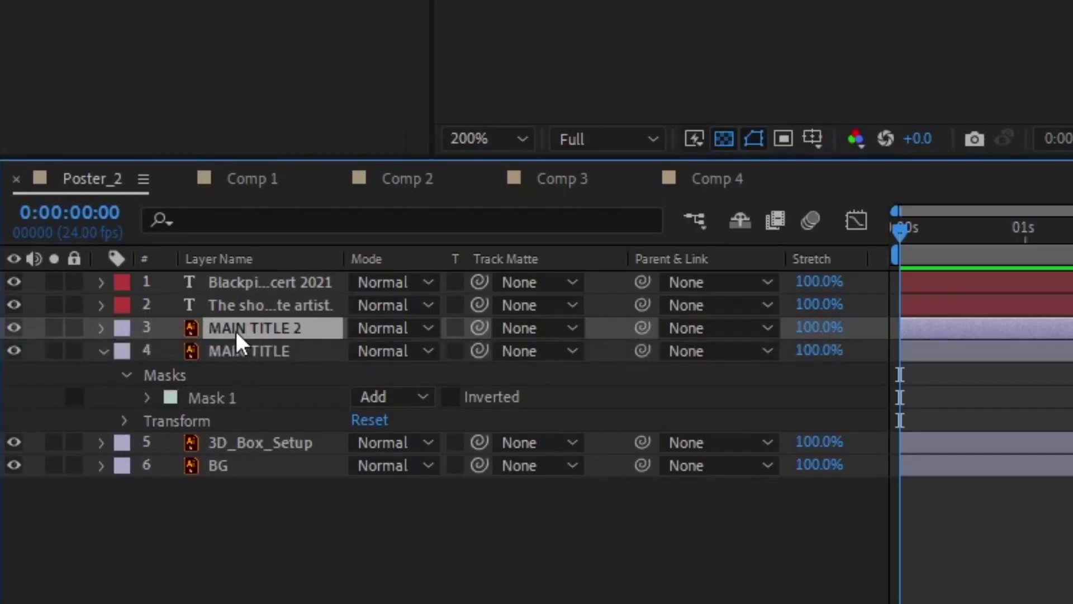
key(g)
drag(873, 214, 804, 142)
drag(866, 58, 841, 389)
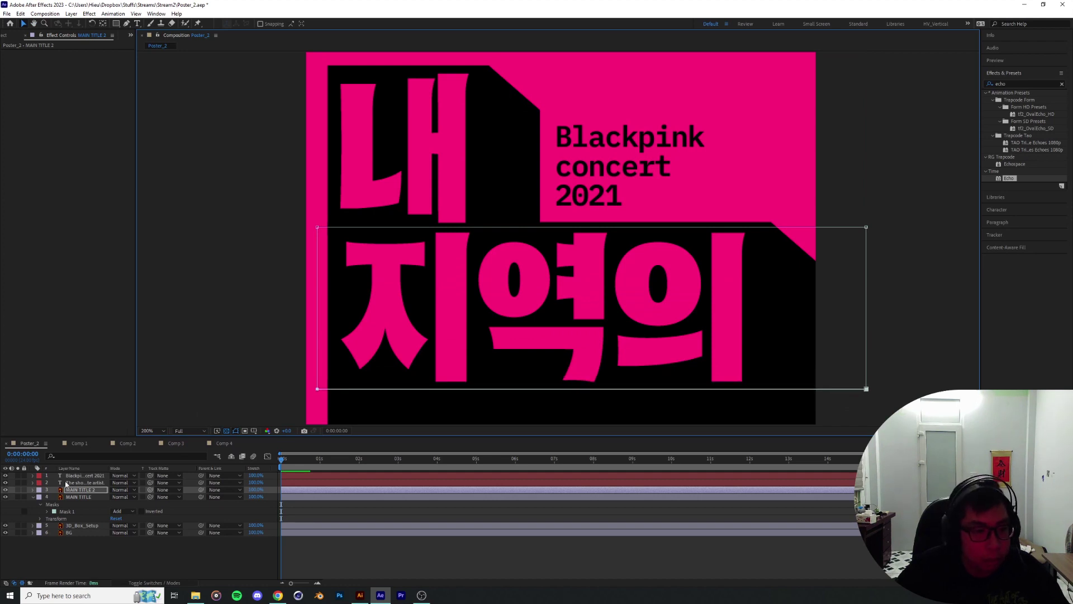
Duplicate the masked title layer twice more, moving the masks down to isolate the title's third and fourth lines
key(ctrl+d)
drag(806, 76, 787, 398)
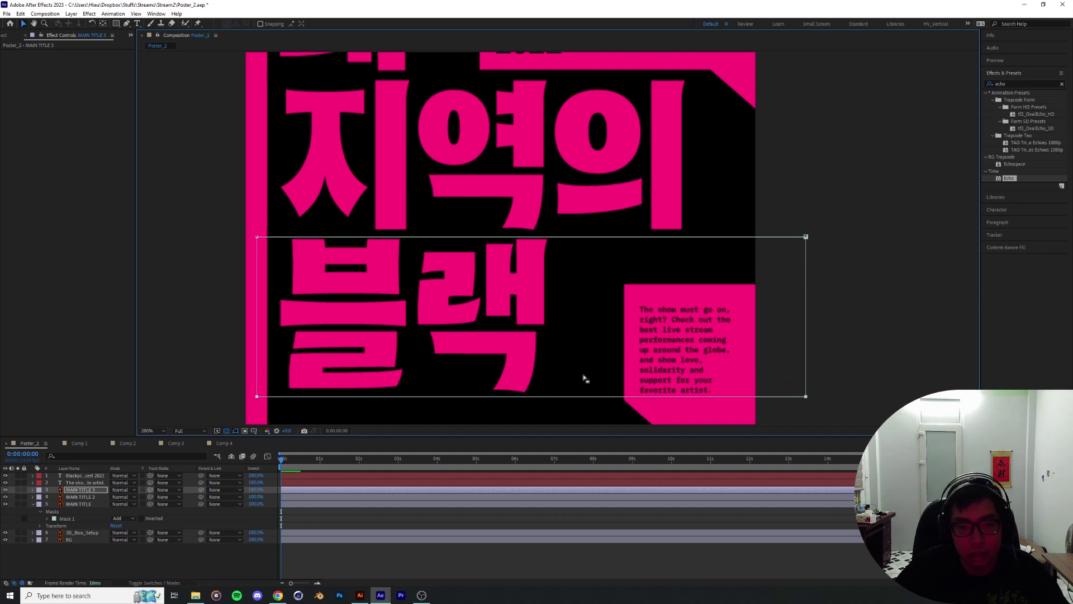
drag(511, 354, 498, 143)
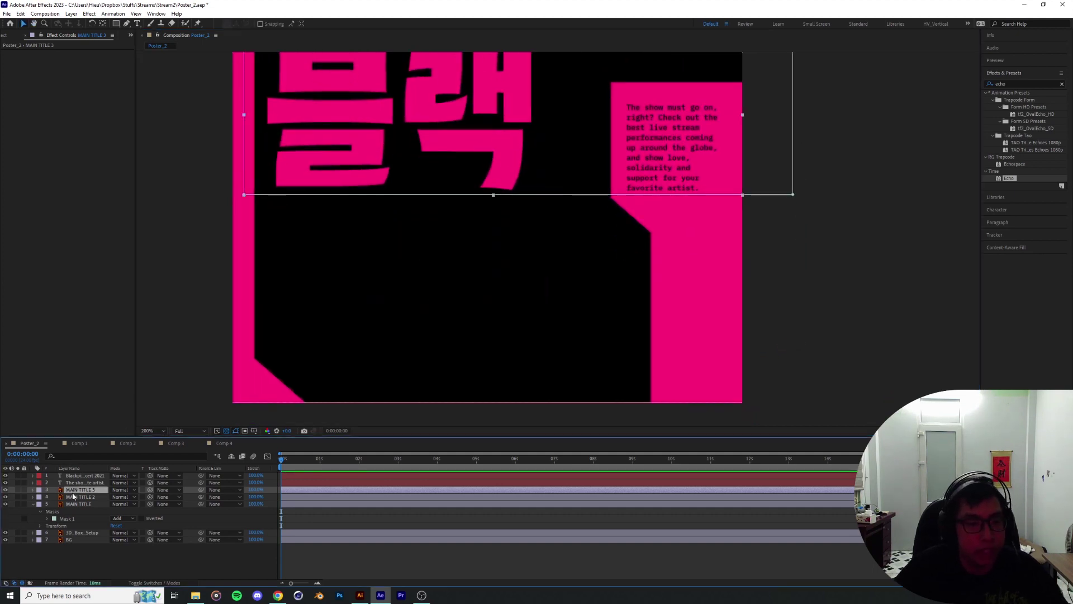
key(ctrl+d)
key(comma)
click(401, 137)
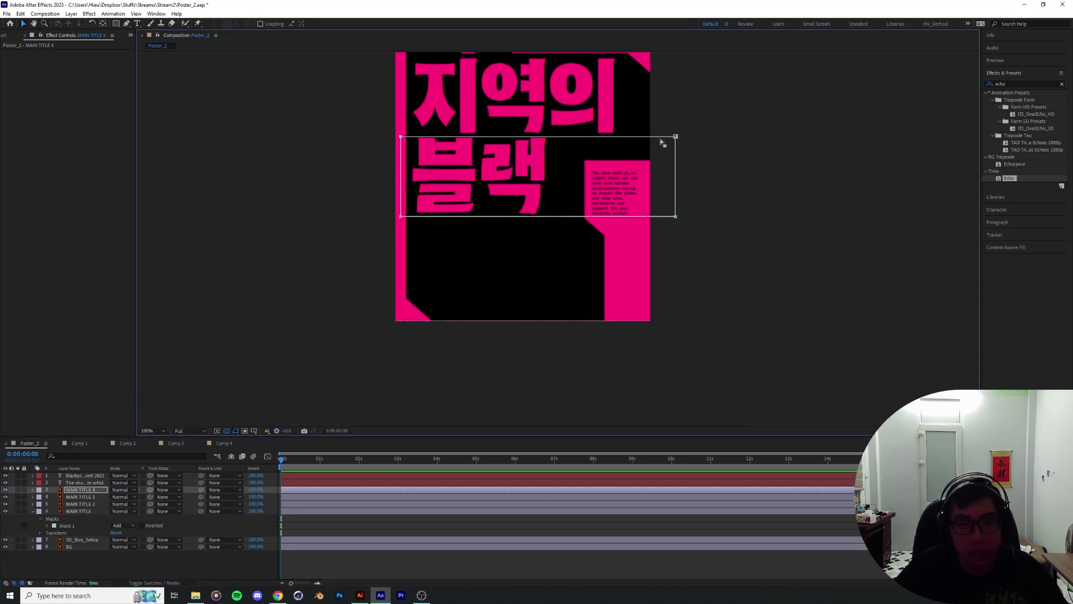
drag(677, 138, 676, 213)
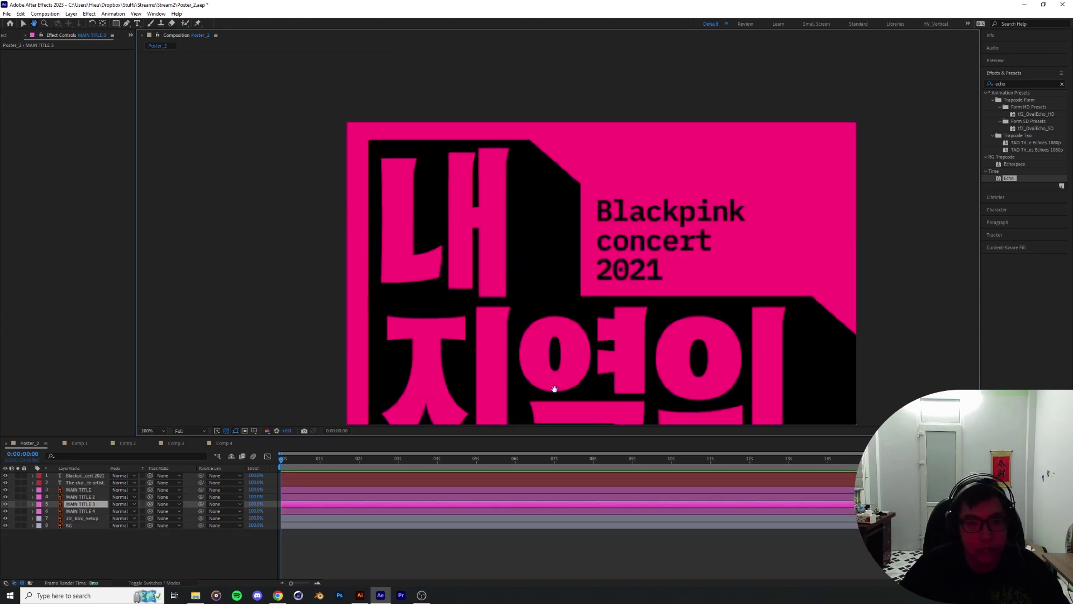
Solo the MAIN TITLE and 3D_Box_Setup layers to isolate the title's first line over the black box
drag(512, 290, 567, 244)
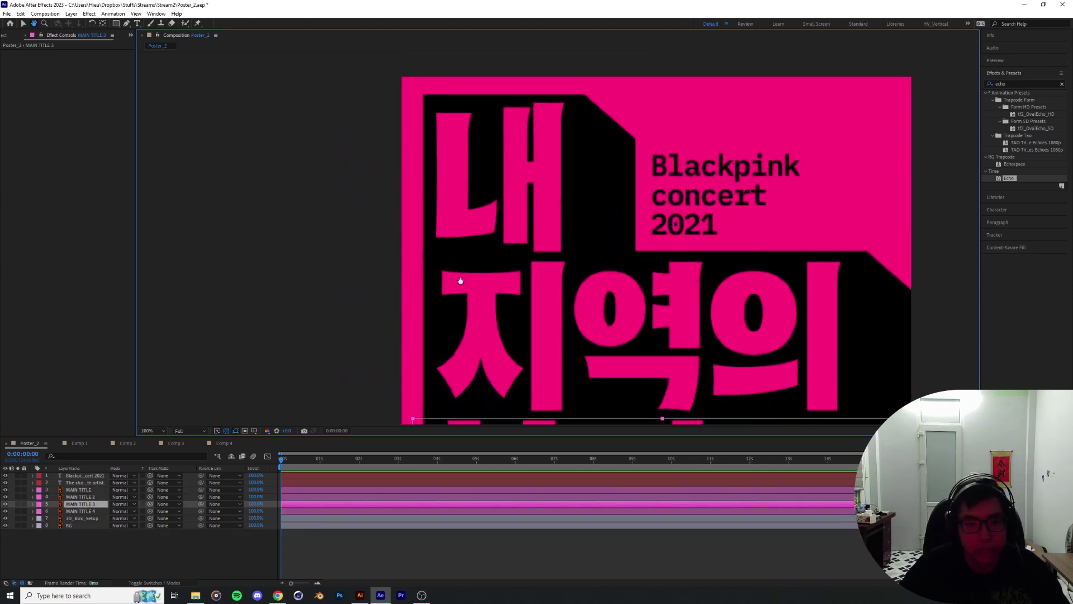
drag(528, 355, 524, 350)
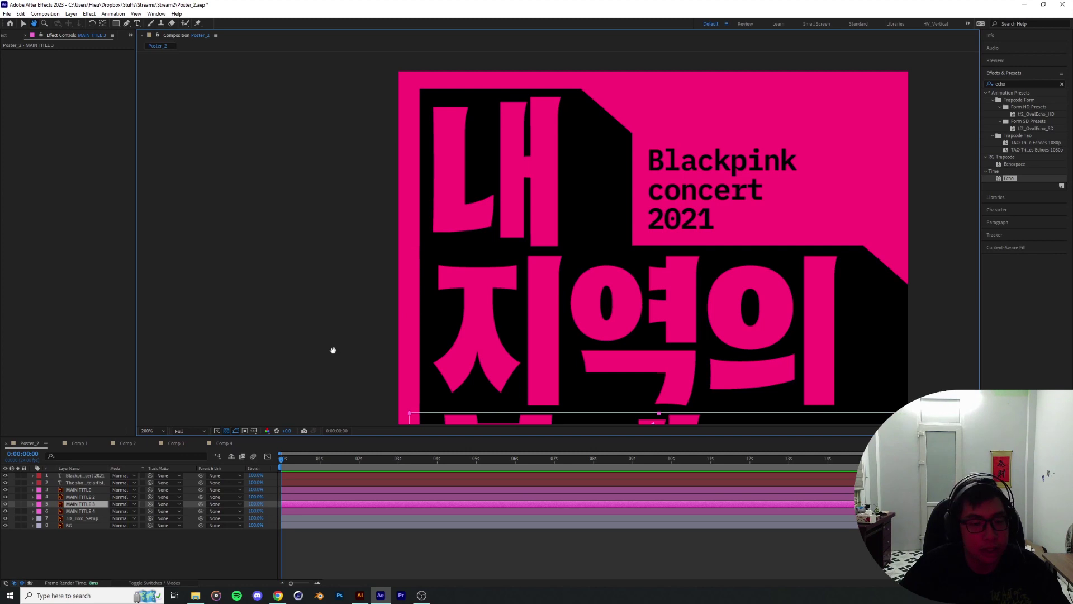
key(v)
click(78, 511)
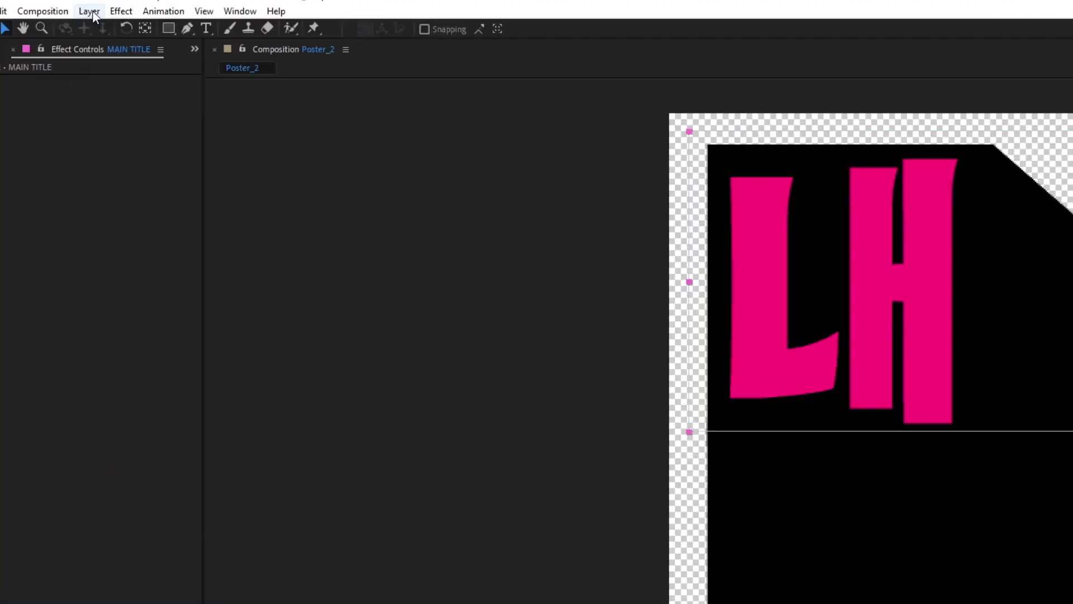
Create a shape layer beneath MAIN TITLE with a green square about 192.5 px wide behind the title's first line
click(71, 13)
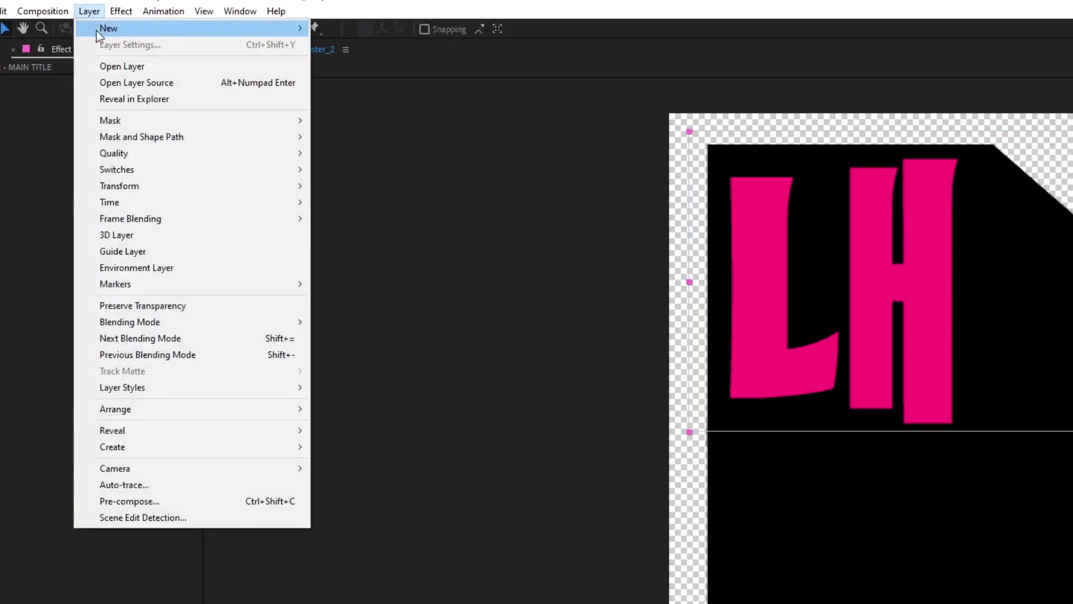
mouse_move(96, 30)
click(390, 114)
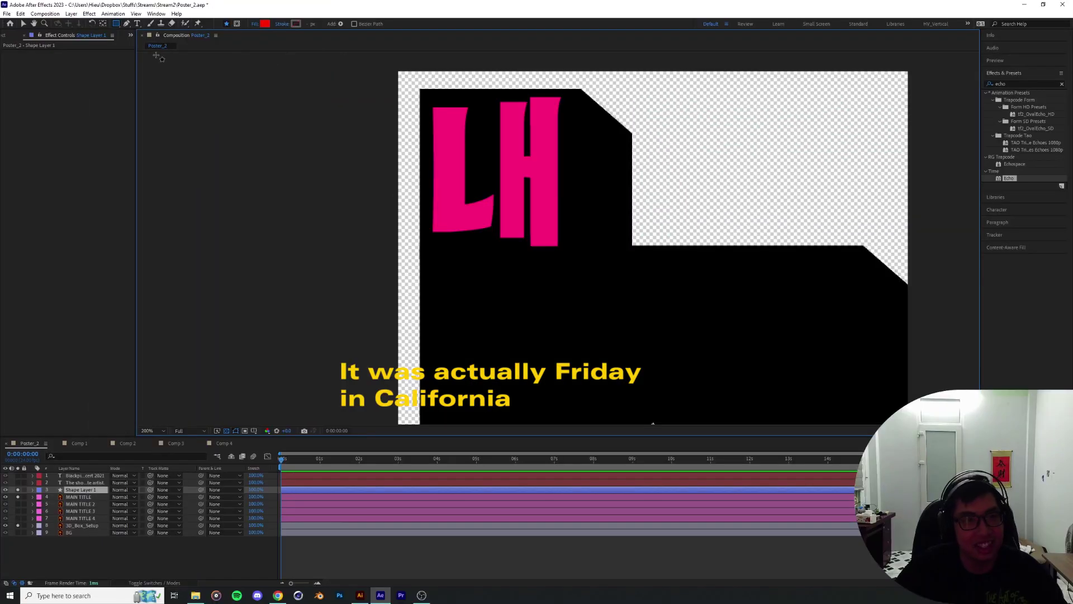
drag(420, 89, 578, 248)
drag(629, 462, 629, 462)
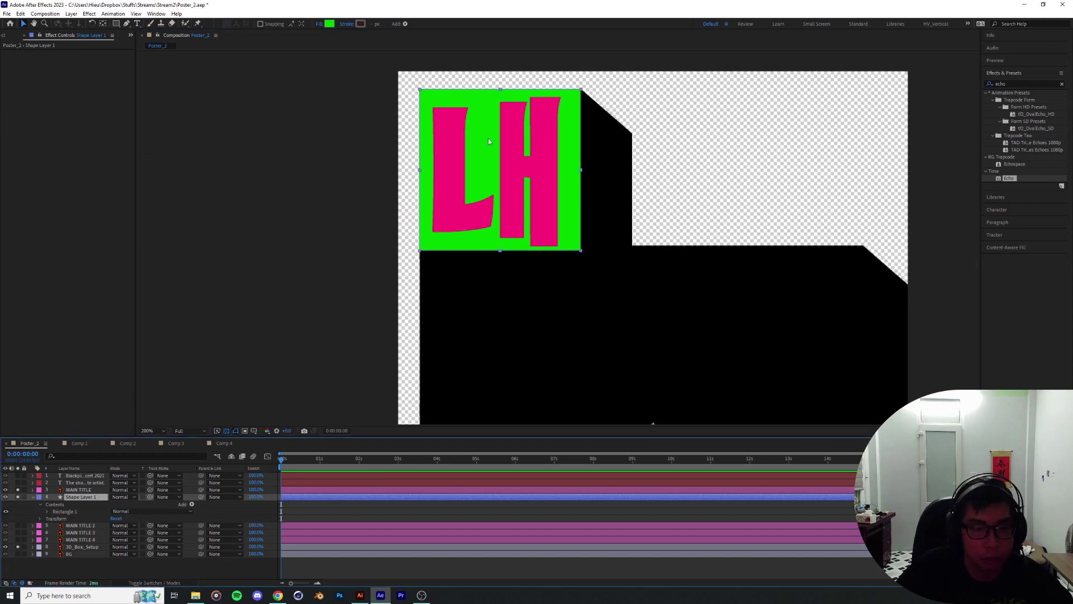
Move the green square diagonally down to the black box's extruded corner and duplicate its shape layer
drag(483, 196, 535, 239)
scroll(555, 171, down, 2)
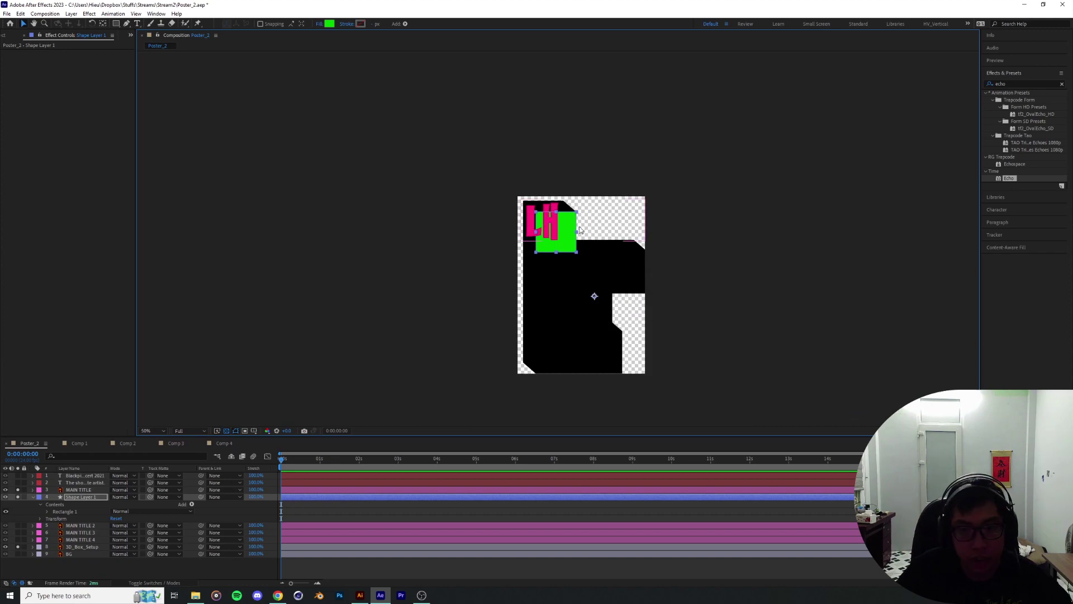
scroll(565, 249, up, 2)
click(47, 511)
key(ctrl+d)
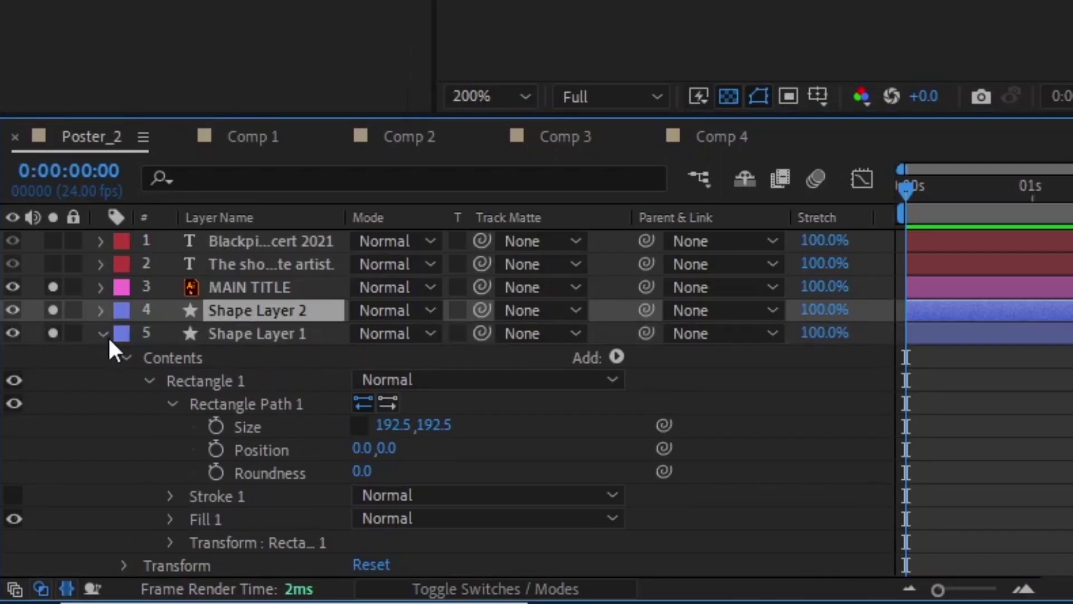
Fill Shape Layer 1's rectangle orange and enlarge it rightward and downward from the green square's upper-left corner, past the poster edges
click(103, 334)
click(236, 332)
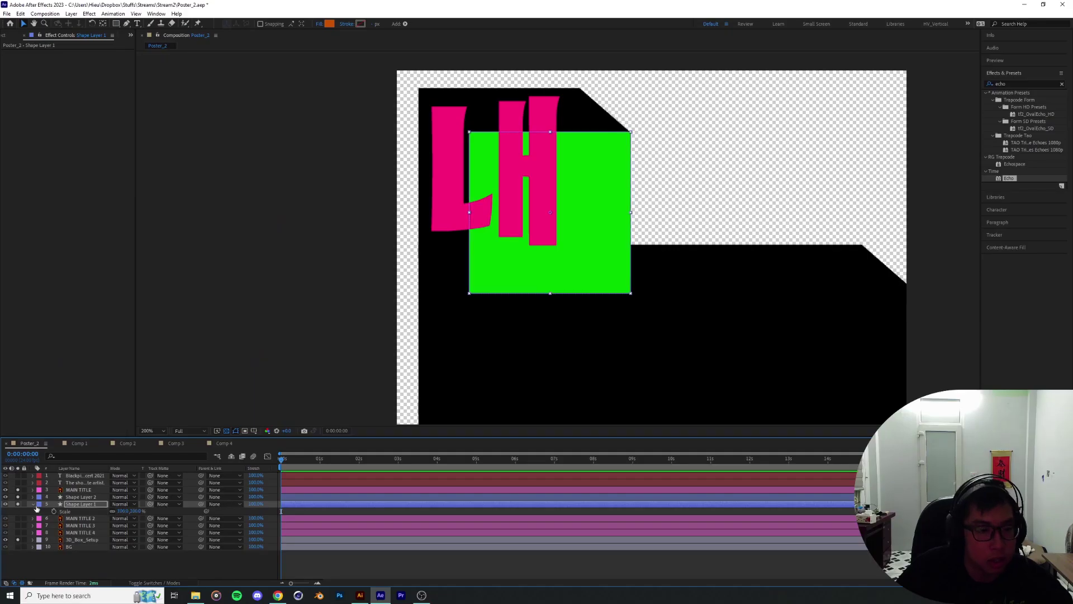
click(33, 504)
click(33, 505)
click(40, 511)
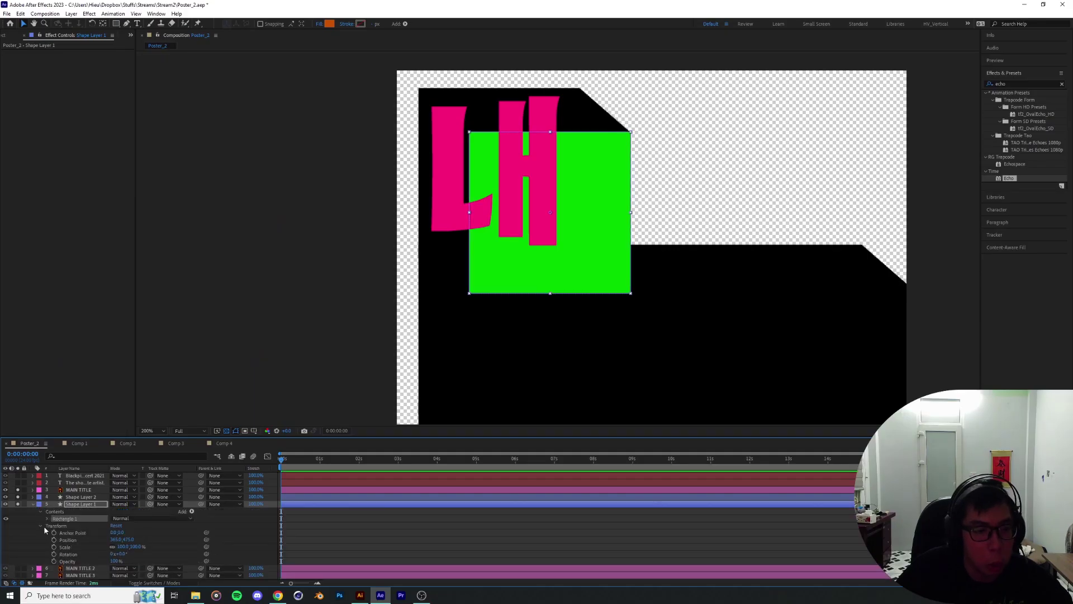
click(48, 519)
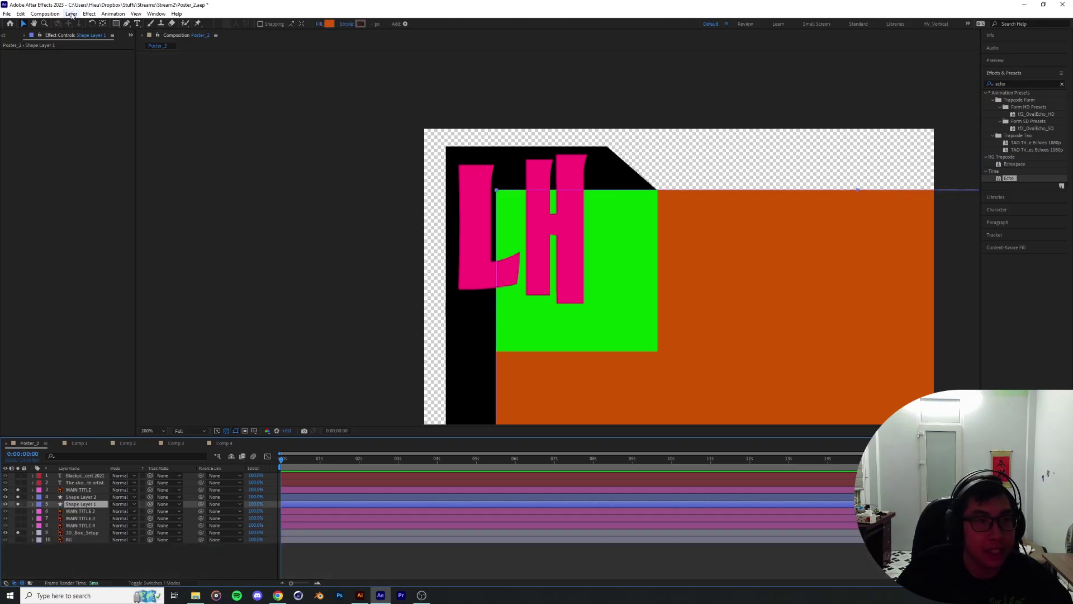
Create another shape layer between the green and orange shapes with a composition-sized rectangle filled blue
click(72, 14)
mouse_move(84, 23)
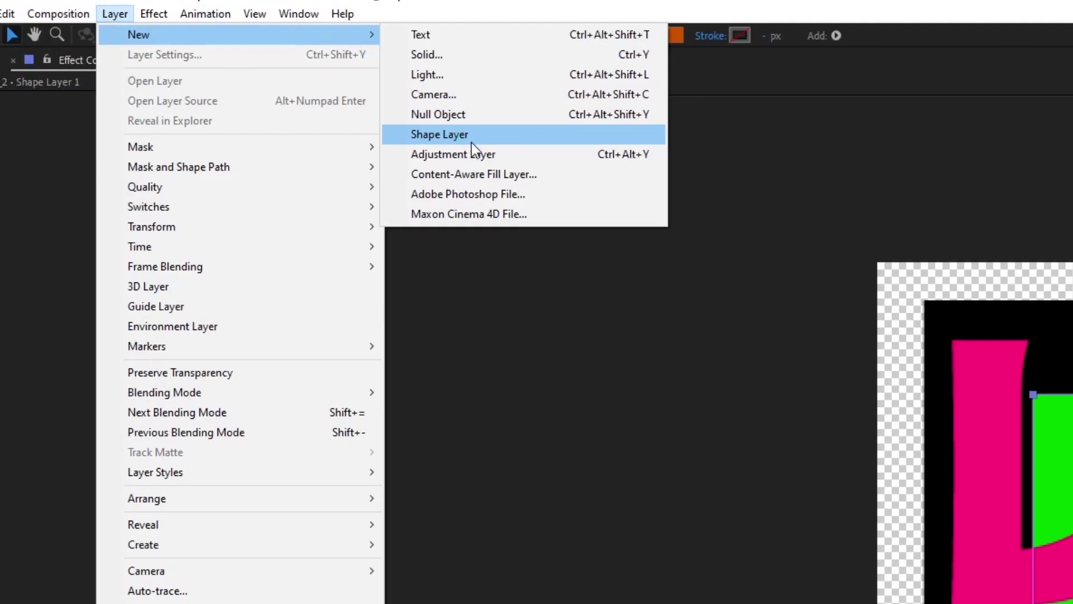
click(468, 138)
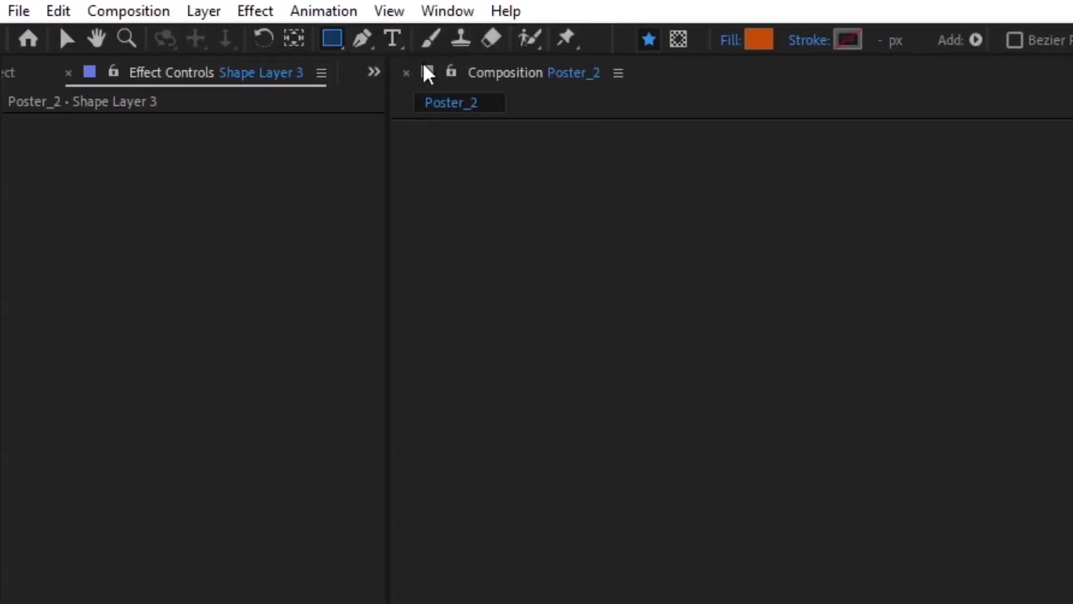
drag(326, 43, 379, 36)
double_click(332, 42)
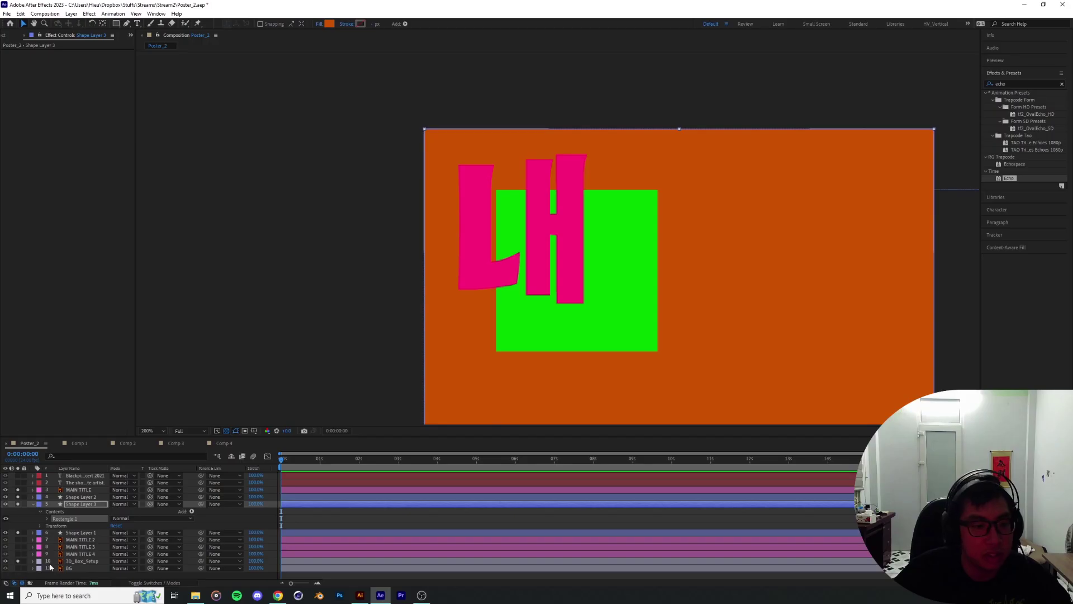
click(329, 24)
drag(121, 252, 126, 192)
click(189, 155)
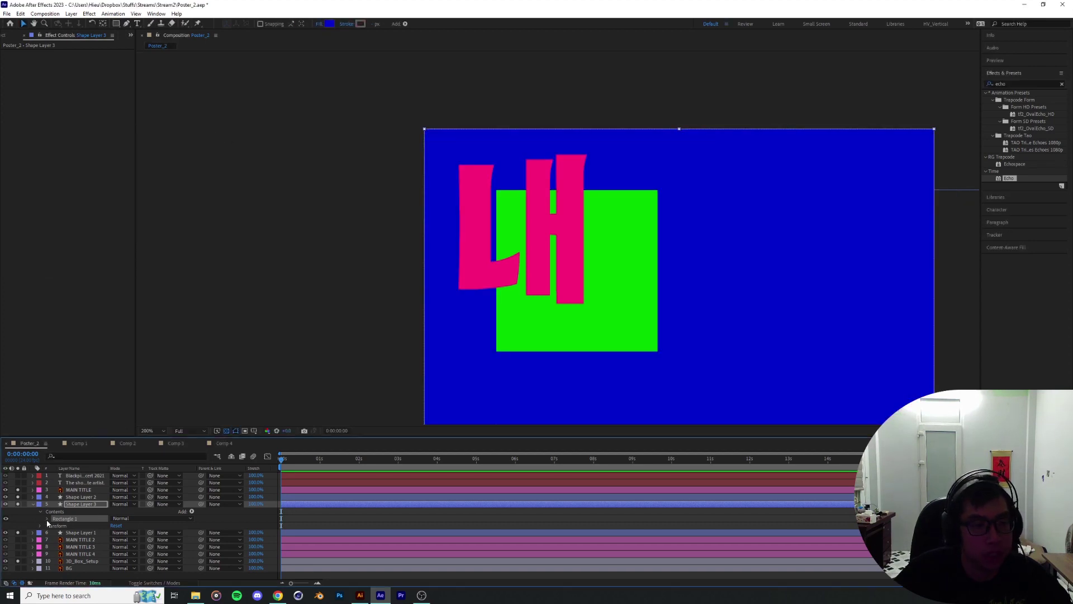
Set the blue rectangle's size to 608 × 216 and rotate it to match the black box's slanted edges
click(48, 518)
click(53, 526)
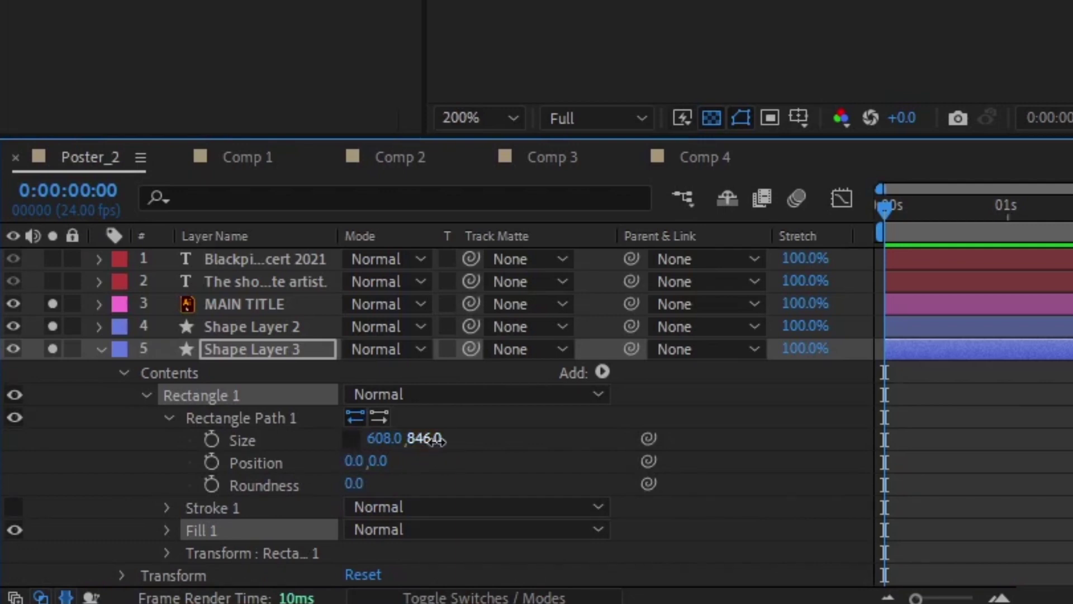
drag(433, 439, 290, 162)
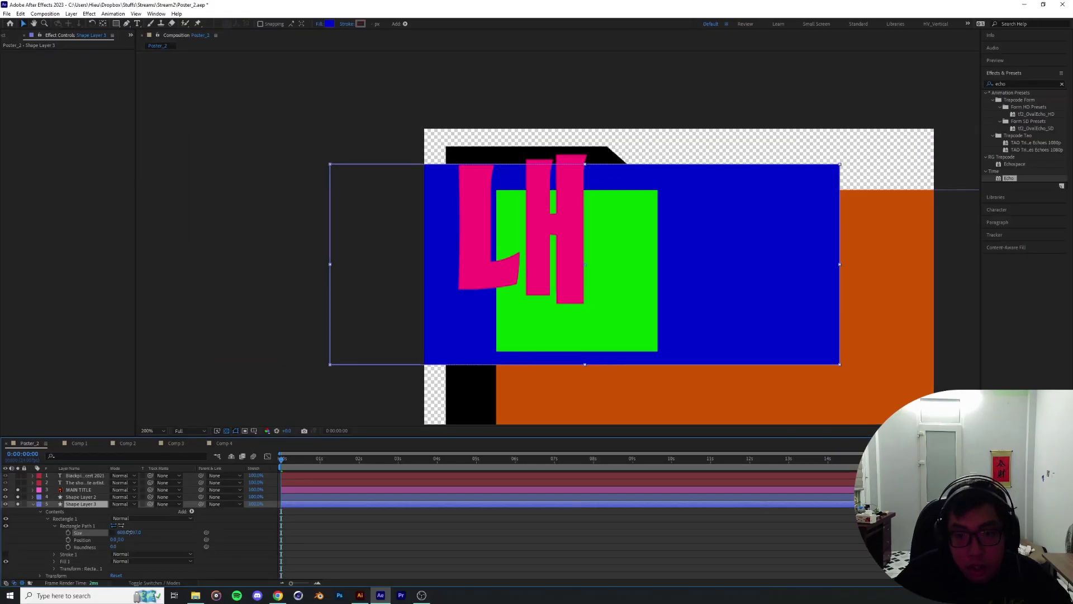
drag(129, 532, 116, 539)
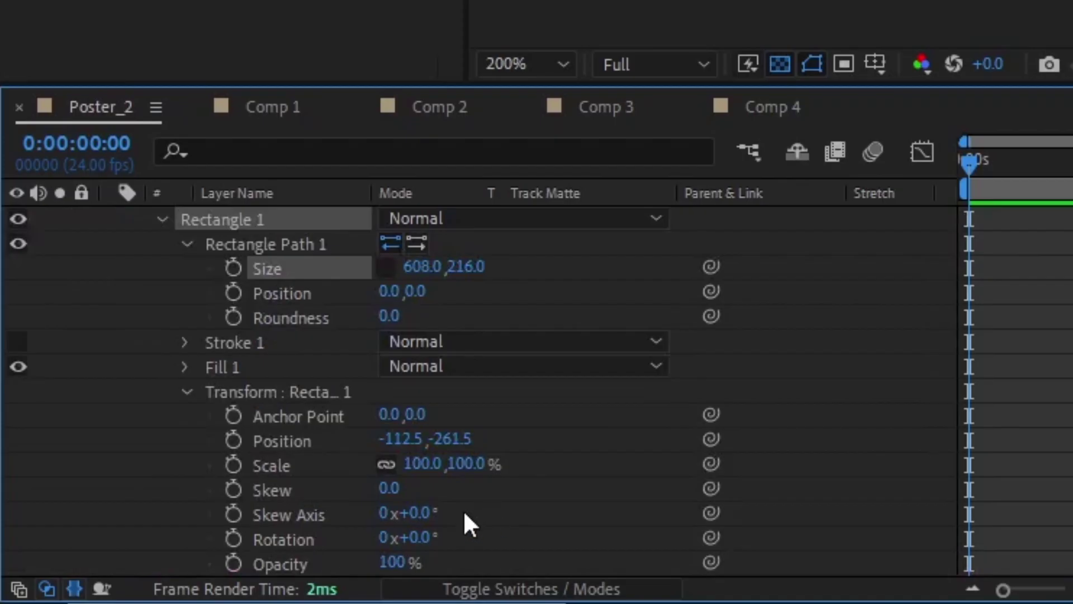
drag(423, 537, 474, 532)
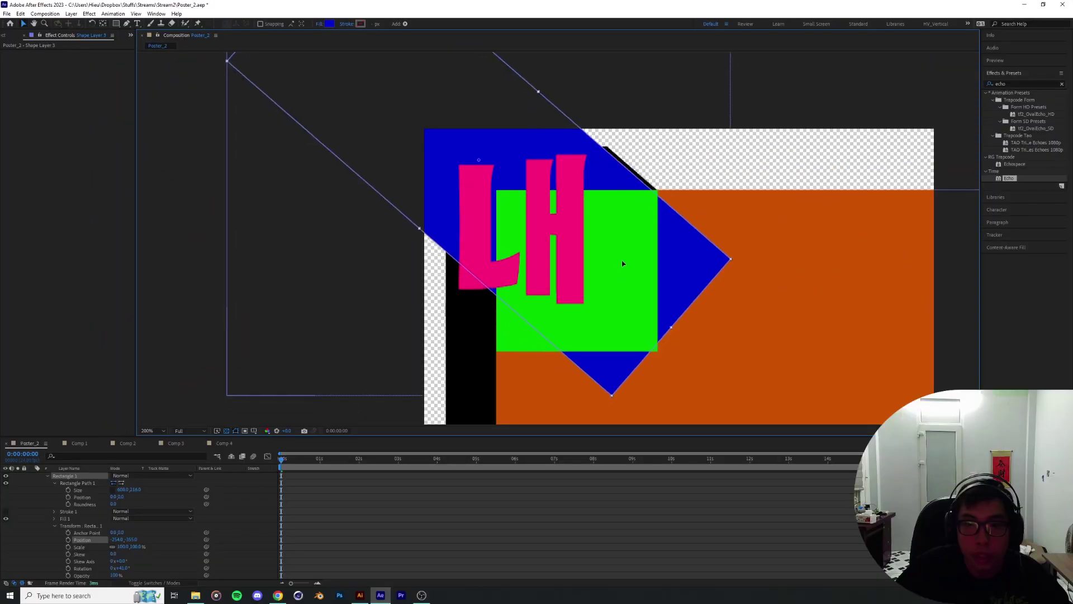
Reposition and thicken the rotated blue rectangle so its upper edge follows the black box's slanted corner
drag(588, 284, 563, 243)
drag(569, 304, 573, 302)
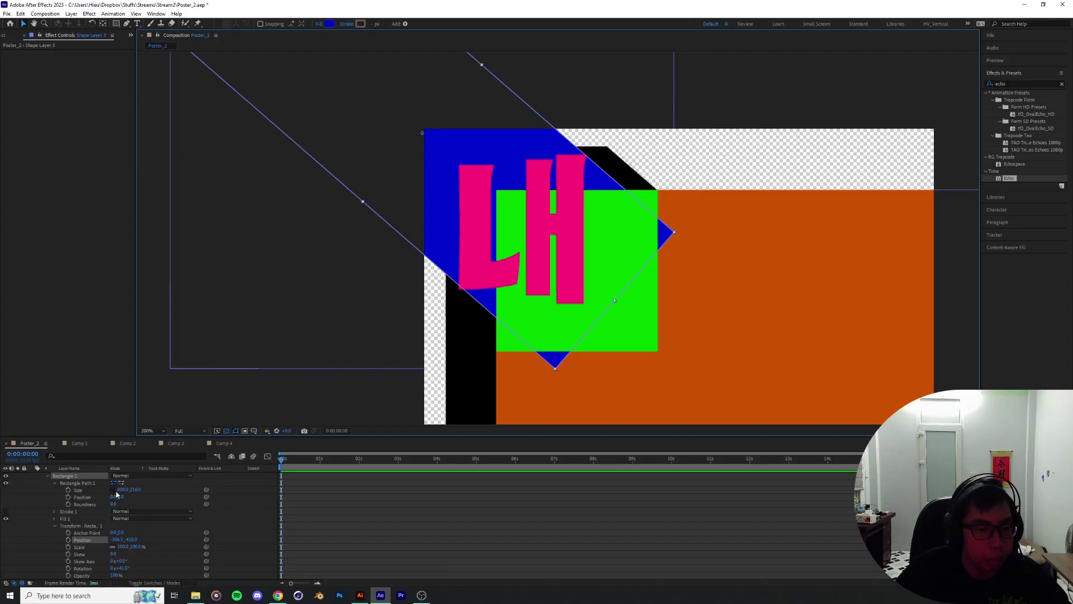
drag(134, 491, 152, 486)
drag(671, 218, 667, 220)
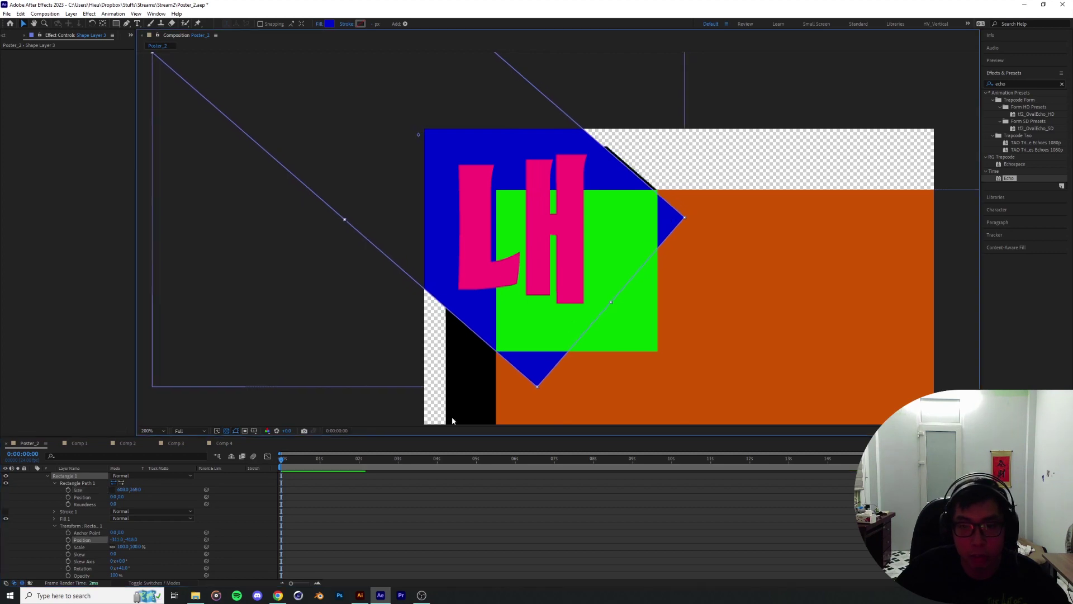
drag(152, 486, 153, 486)
drag(671, 218, 672, 214)
Fine-tune the blue rectangle to 608 × 272 so its lower edge meets the green square's lower-left corner
drag(520, 337, 606, 198)
drag(562, 265, 497, 296)
scroll(500, 285, up, 1)
drag(543, 271, 542, 272)
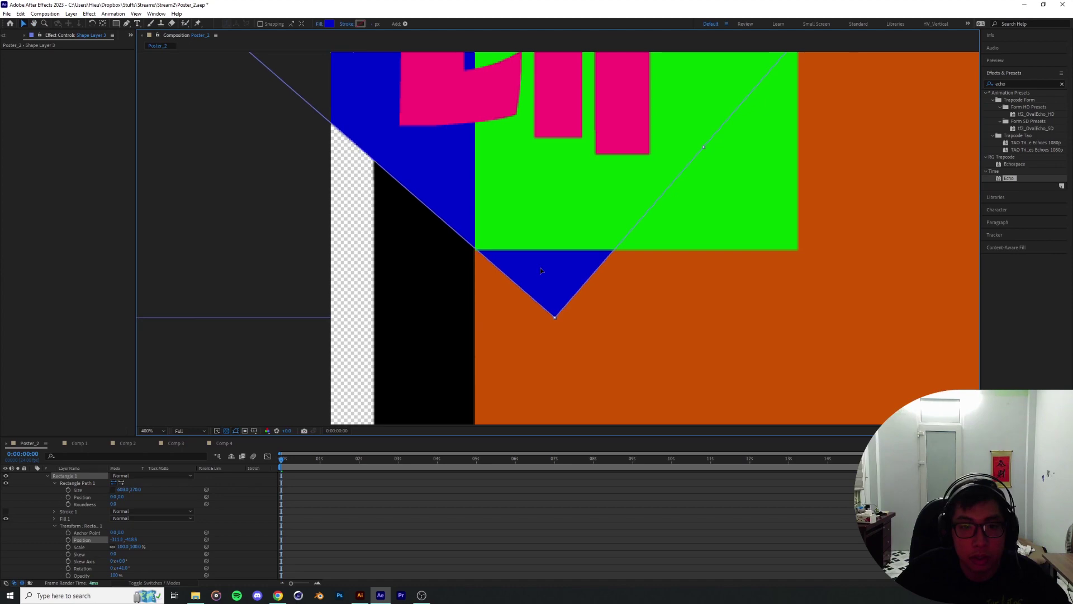
drag(605, 218, 450, 421)
scroll(30, 509, up, 2)
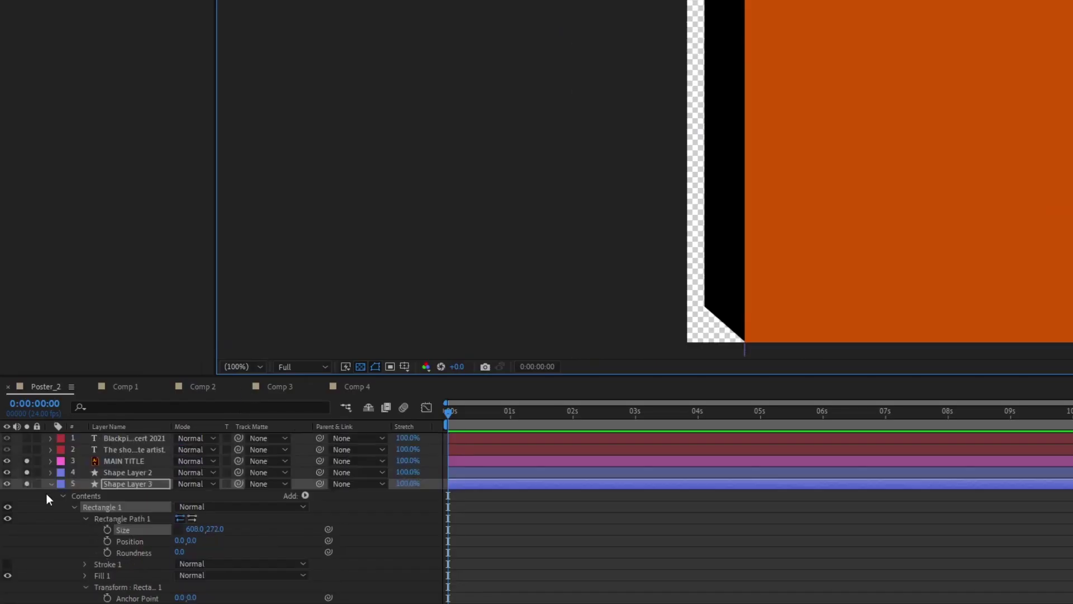
Save the project and rename the blue rectangle's layer to MASK_1
key(ctrl+s)
click(52, 485)
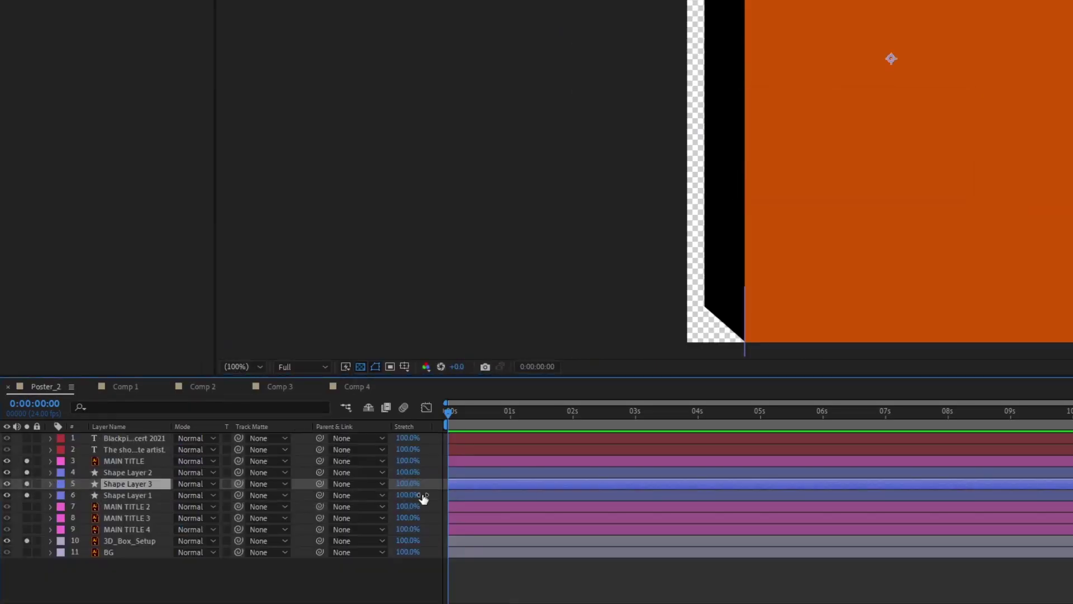
key(Return)
text(MASK)
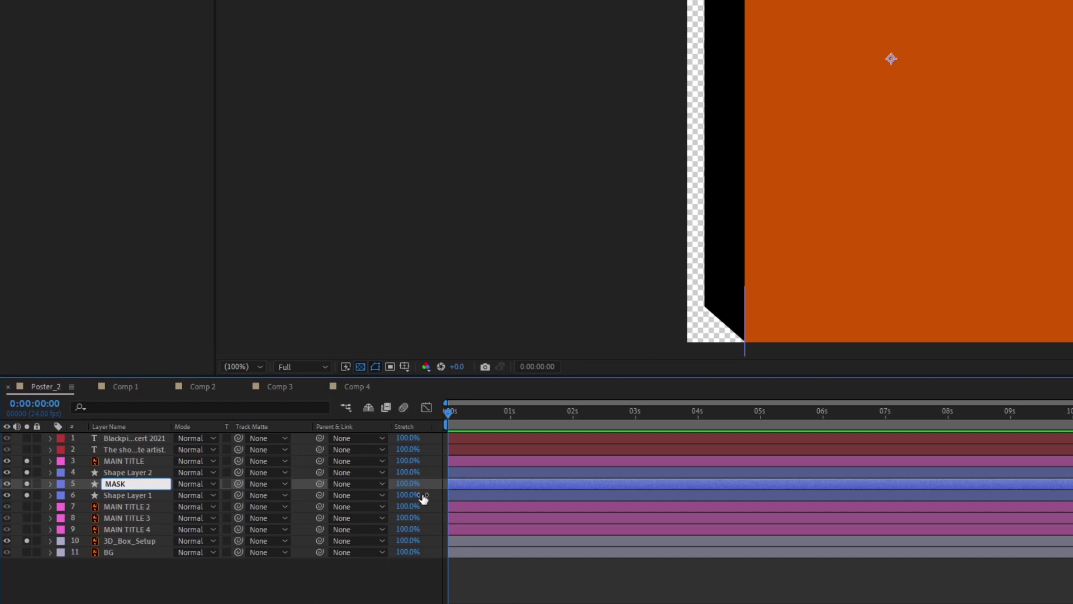
text(_1)
key(Return)
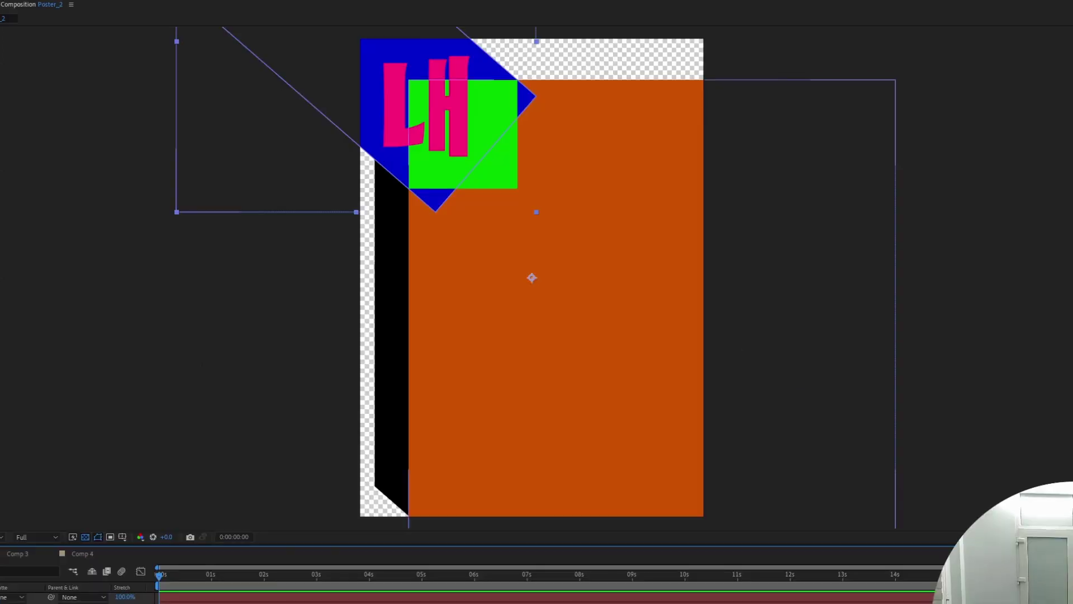
Rename the orange rectangle's layer to 3D_SHAPE_1
click(115, 495)
click(26, 495)
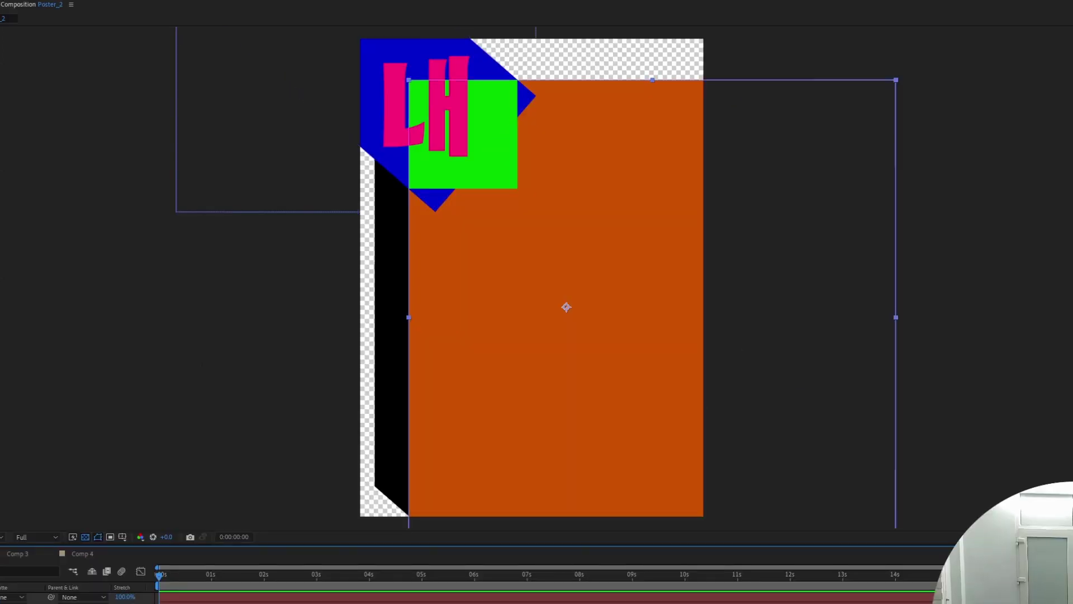
key(Return)
text(SHAPE_1)
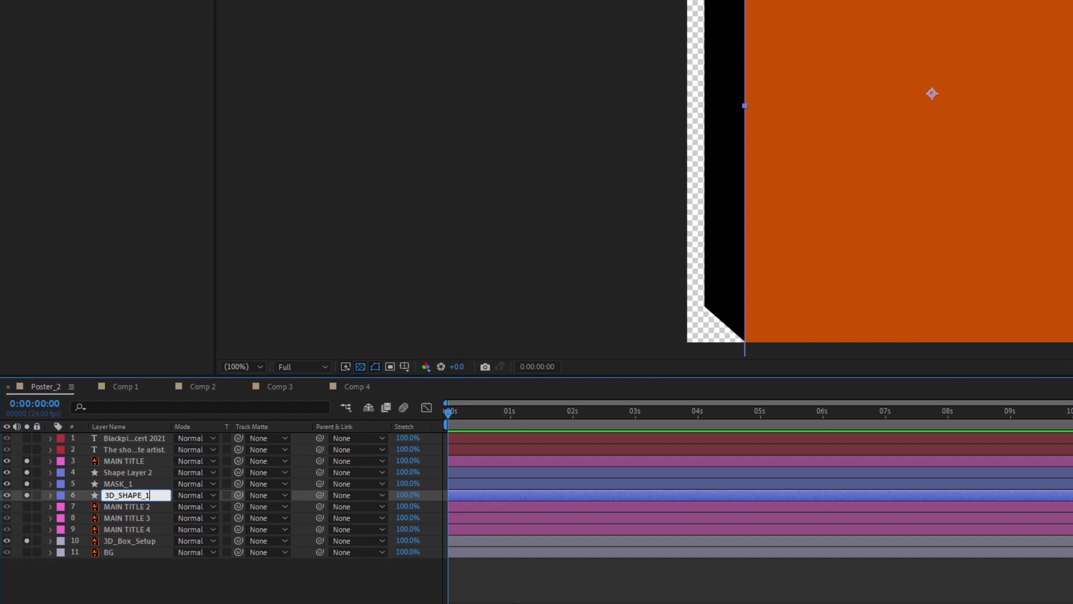
key(Return)
Toggle Shape Layer 2's visibility to examine the shapes beneath the green square
click(129, 473)
key(Return)
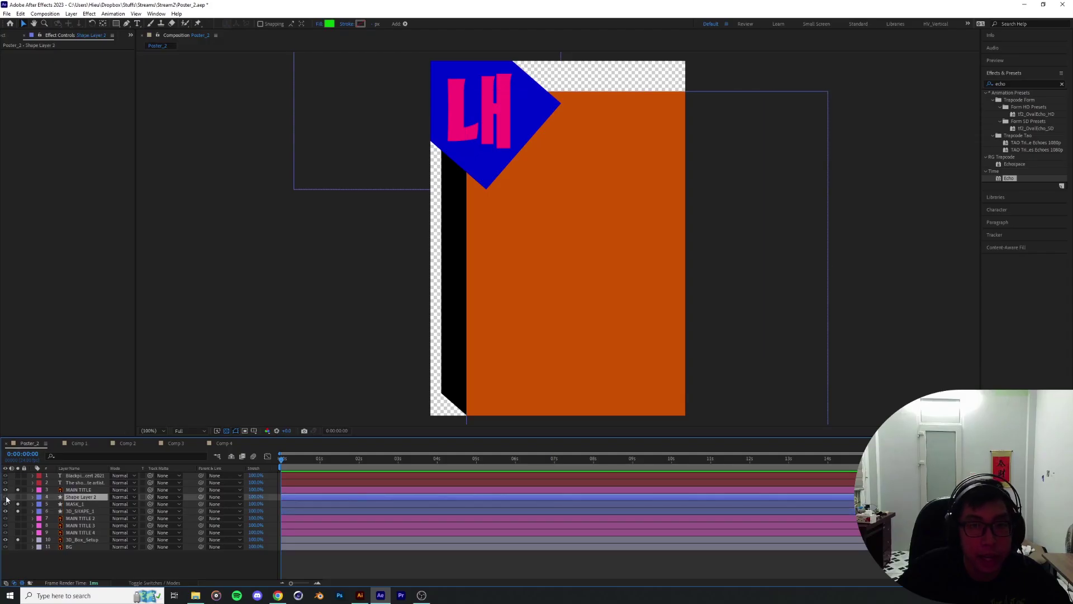
click(5, 497)
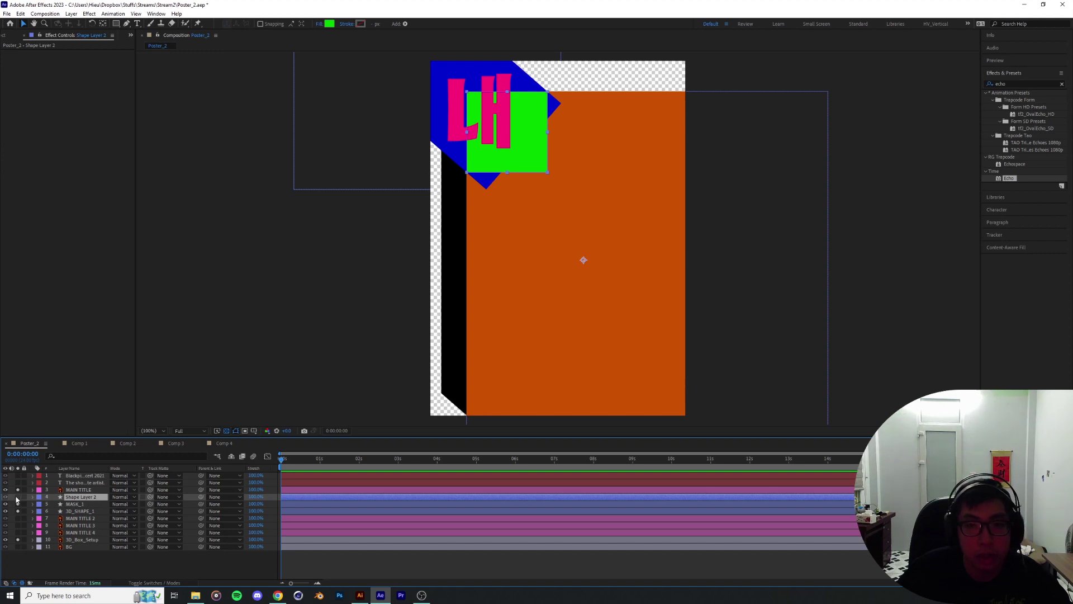
Unsolo Shape Layer 2 and assign MASK_1 as the track matte of 3D_SHAPE_1
click(17, 496)
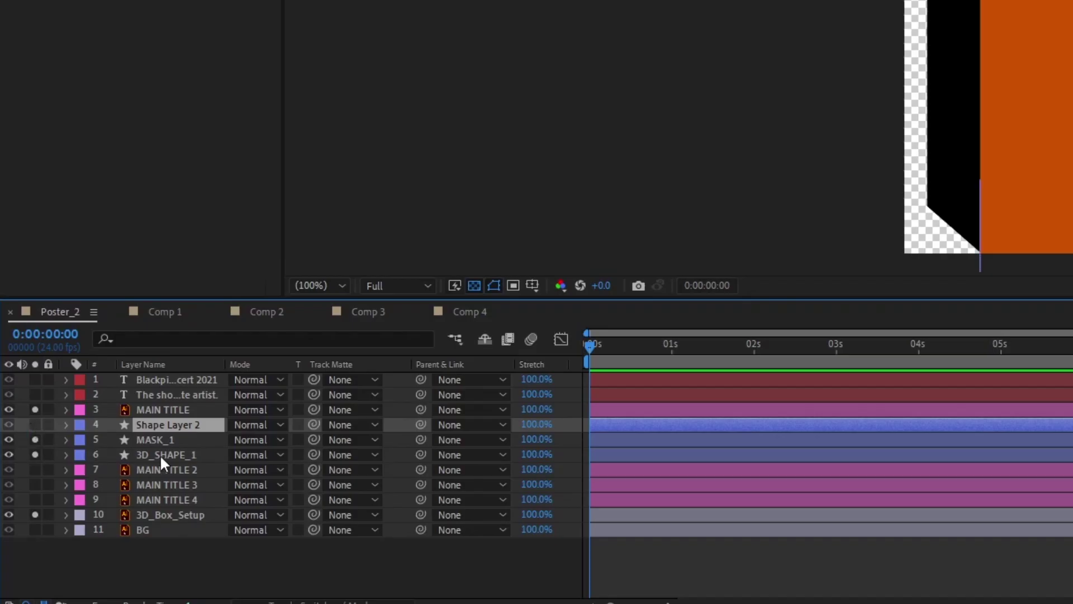
click(204, 453)
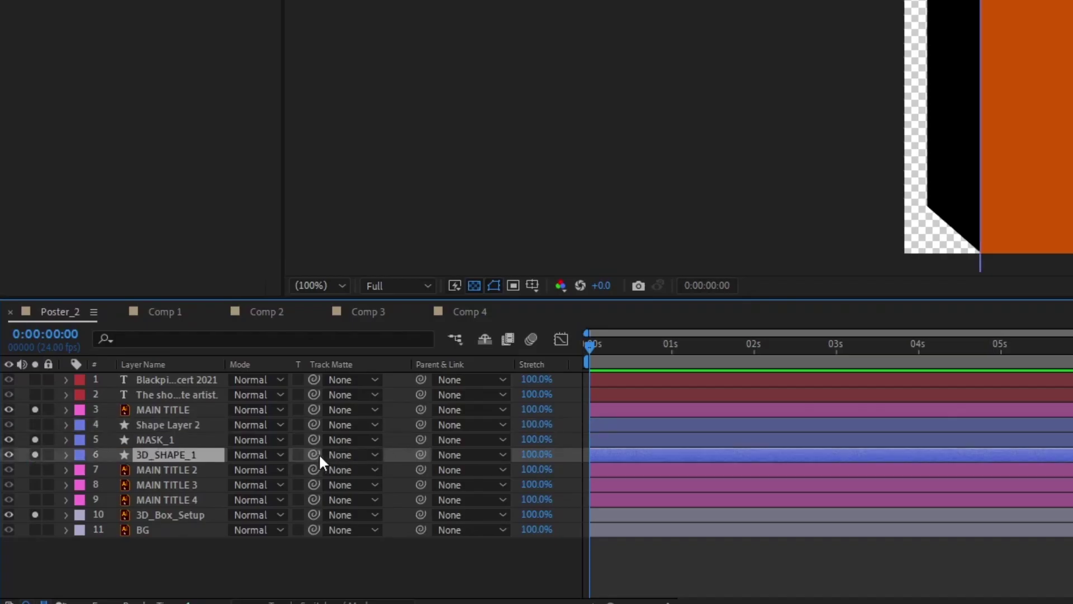
drag(319, 454, 156, 439)
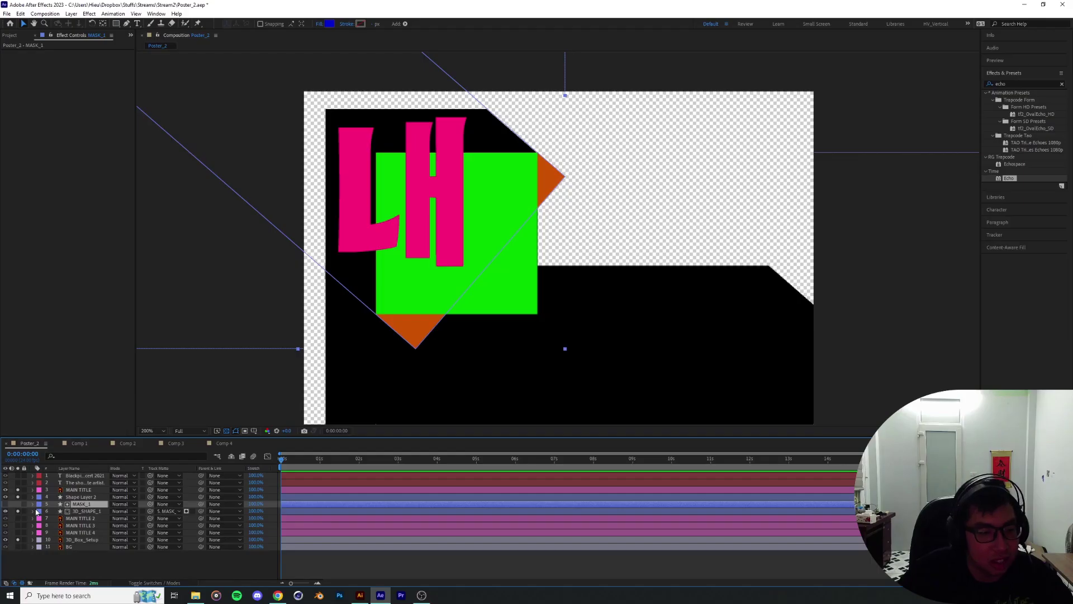
Convert the rectangle path of MASK_1 to a Bezier path
click(34, 503)
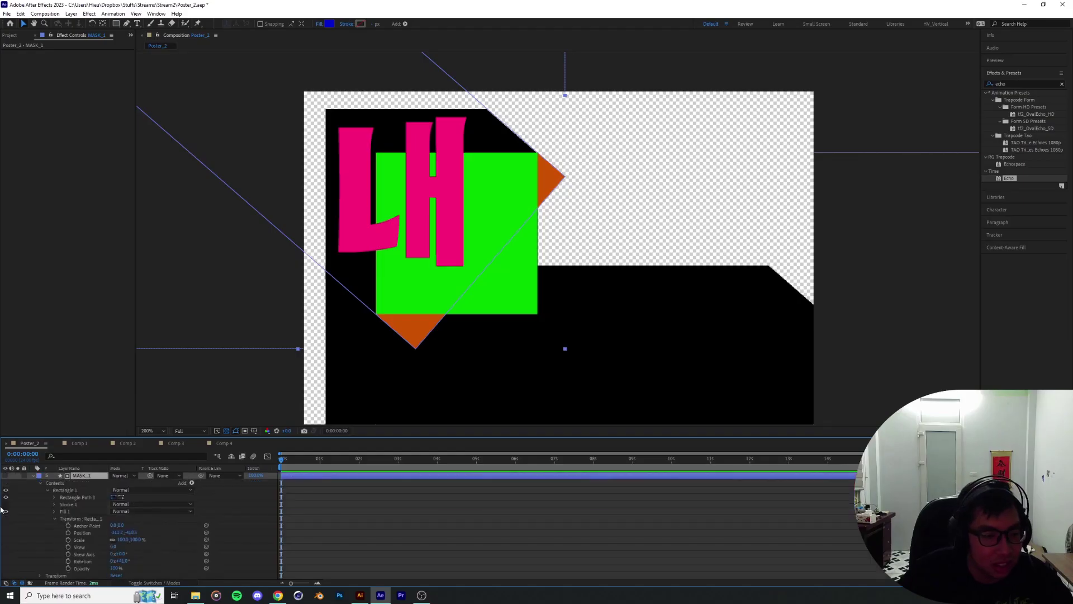
right_click(74, 498)
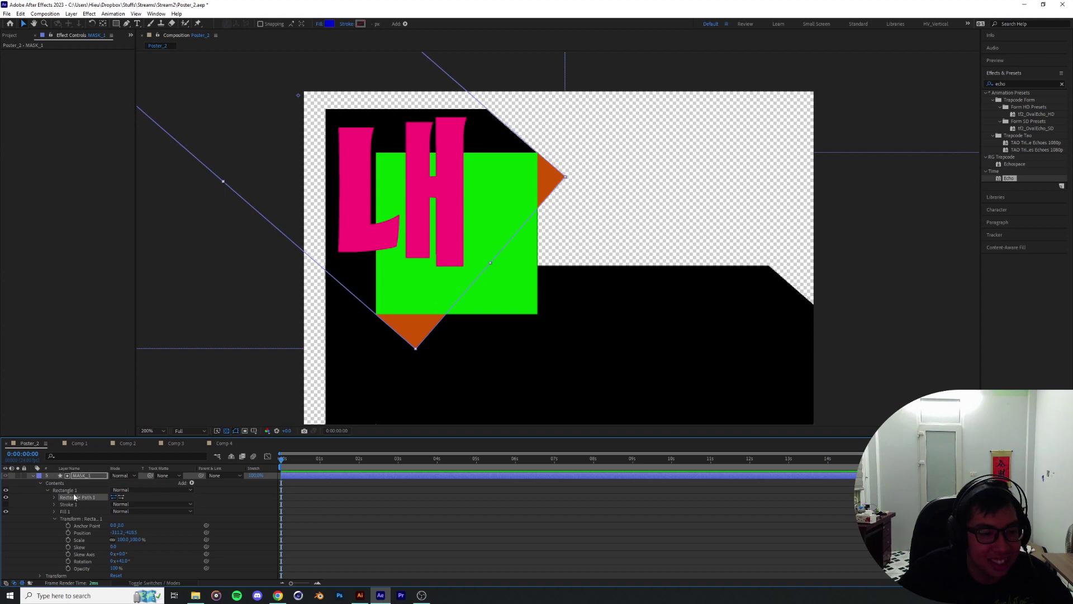
click(95, 522)
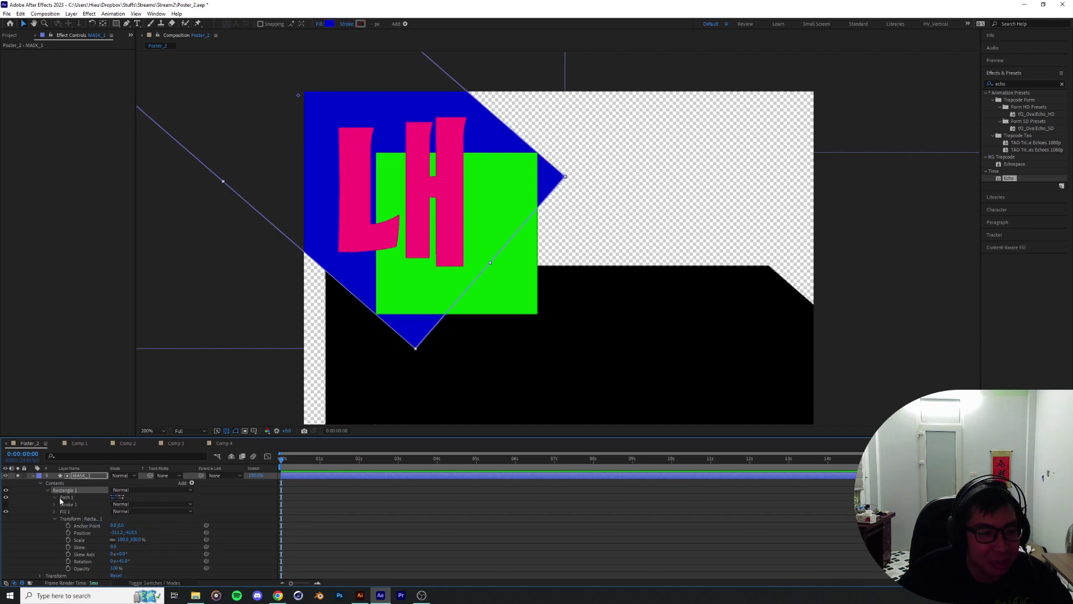
Reshape MASK_1's path to end at the green square's corners, pulling a point to its lower-right corner and removing the protruding points
click(55, 497)
key(g)
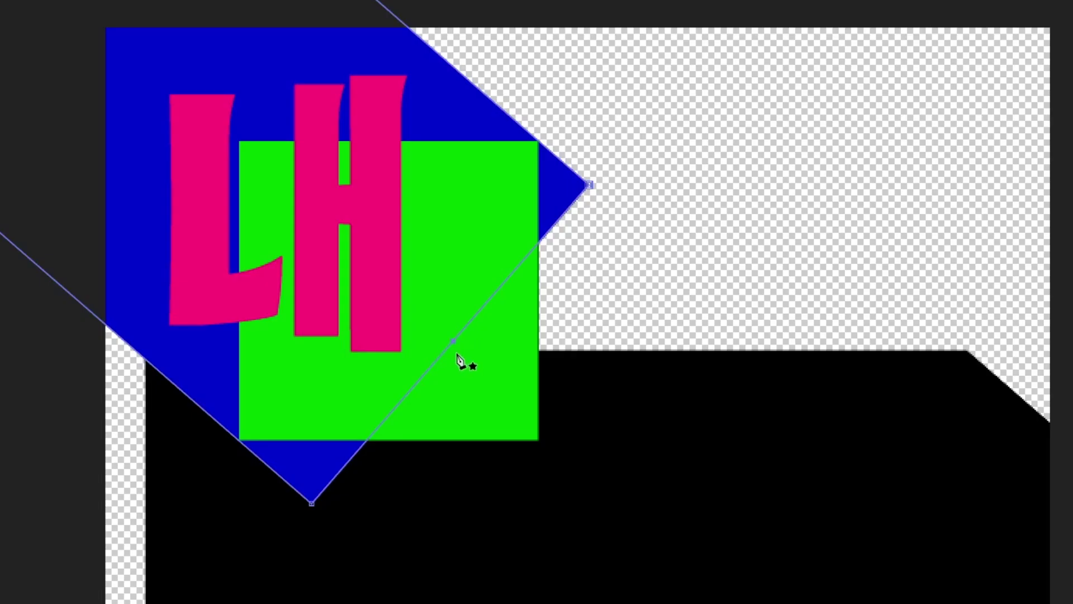
drag(453, 340, 538, 440)
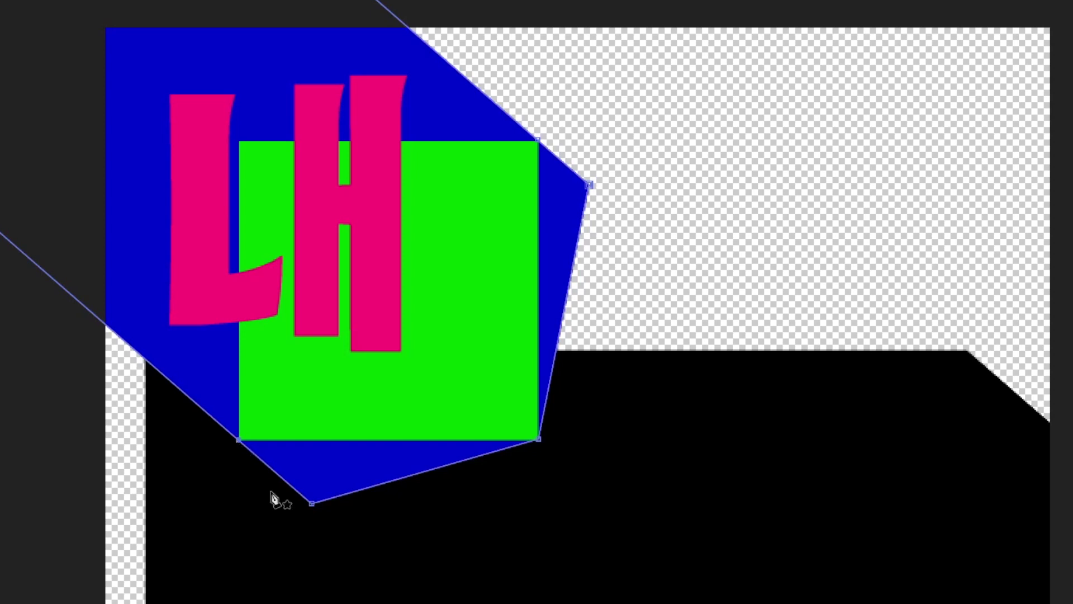
key(Delete)
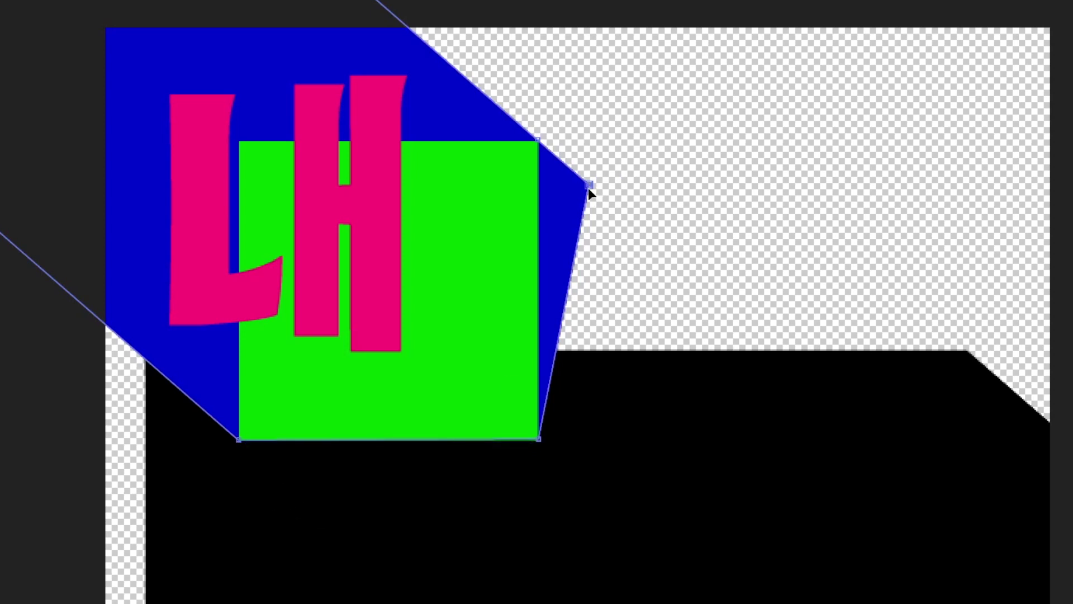
click(588, 188)
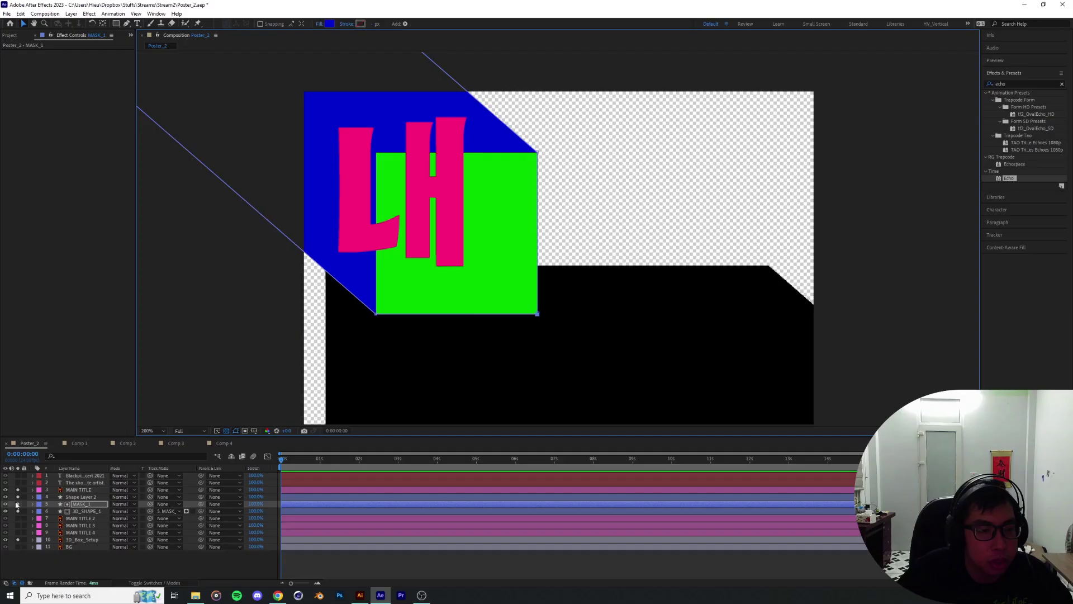
Hide MASK_1 and Shape Layer 2, and try moving 3D_SHAPE_1 diagonally up and left to test the extrusion
click(5, 504)
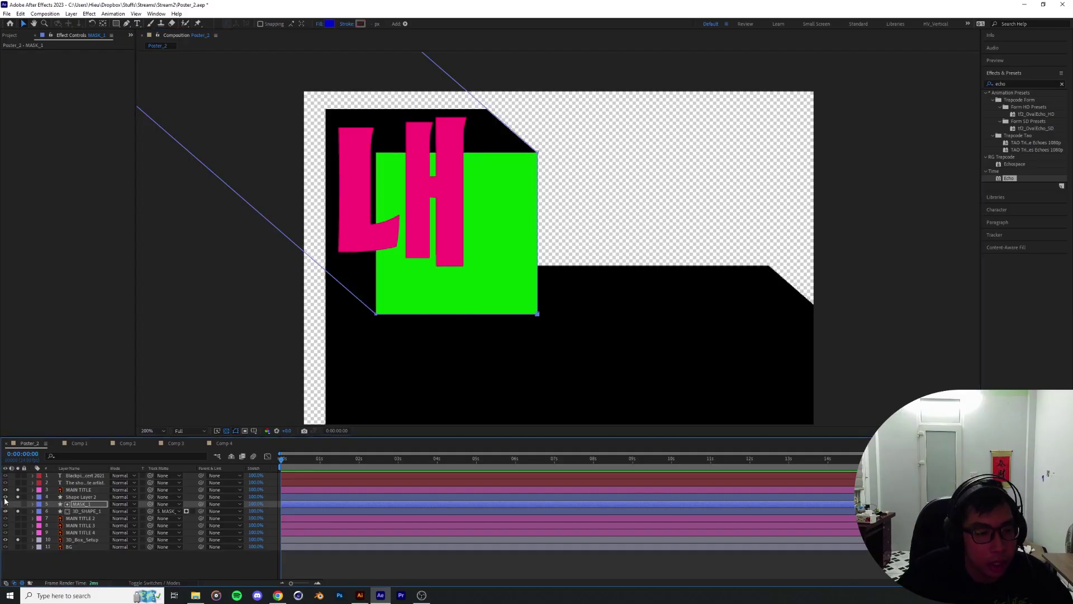
click(5, 496)
click(92, 511)
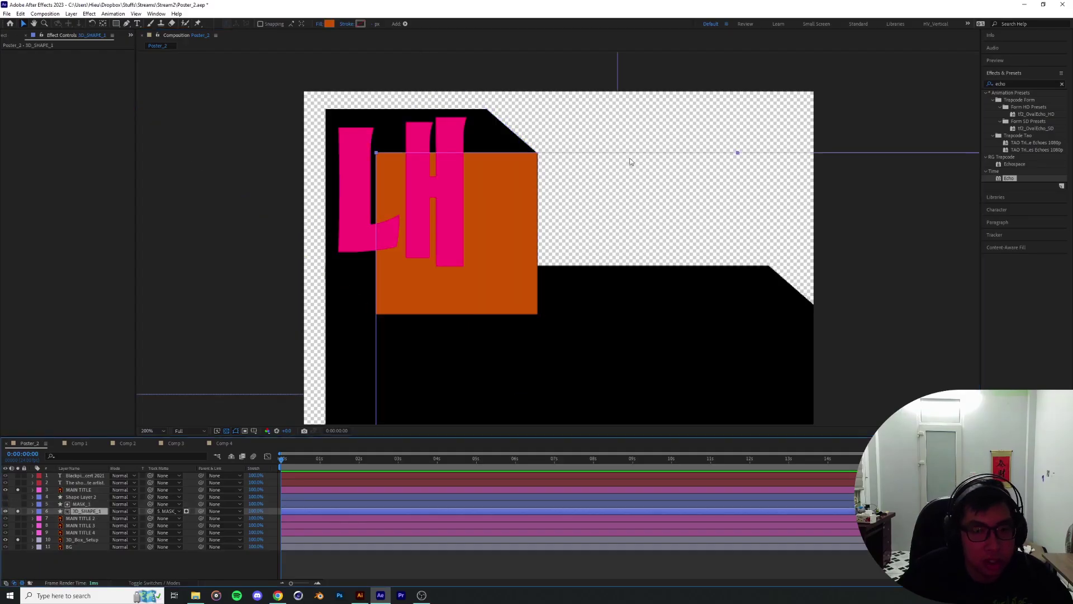
drag(594, 318, 540, 277)
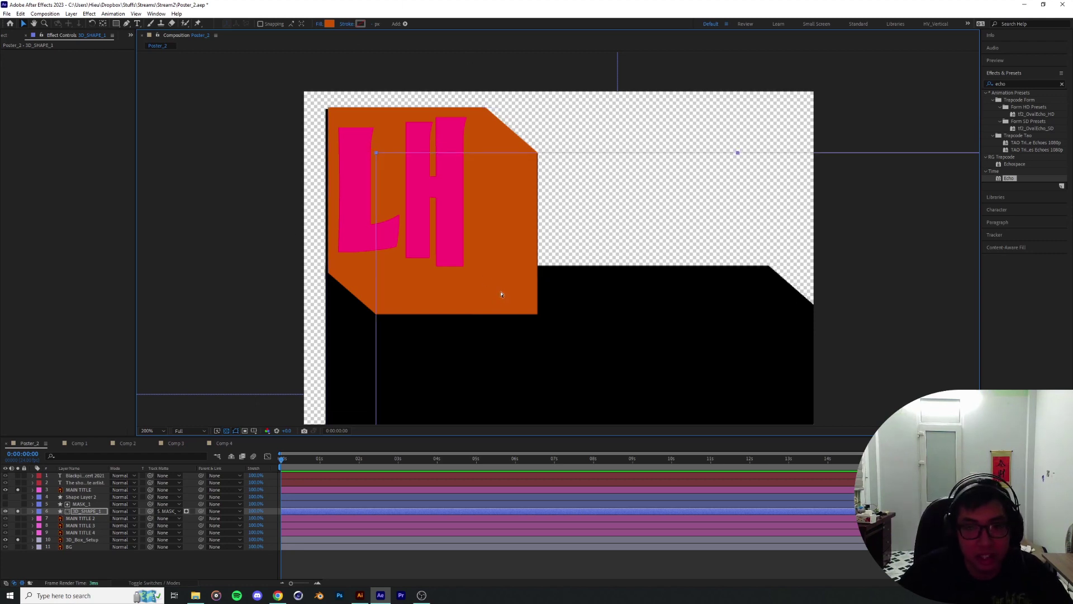
Inspect MASK_1's edge at the orange square's upper-right corner, and move 3D_SHAPE_1 diagonally to the black box's upper-left corner
scroll(508, 192, up, 3)
drag(510, 192, 555, 436)
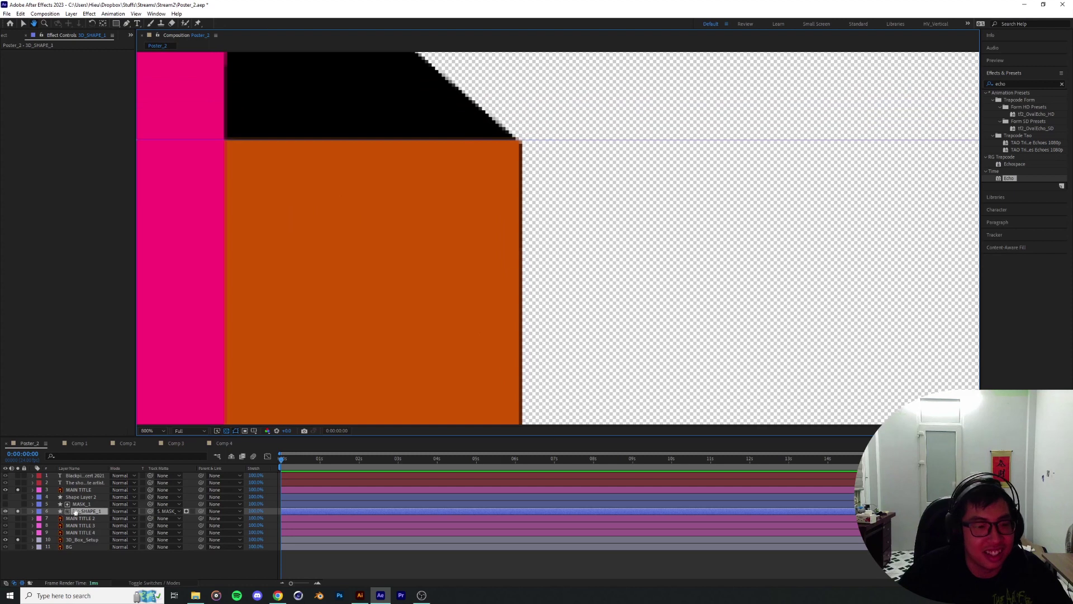
click(81, 503)
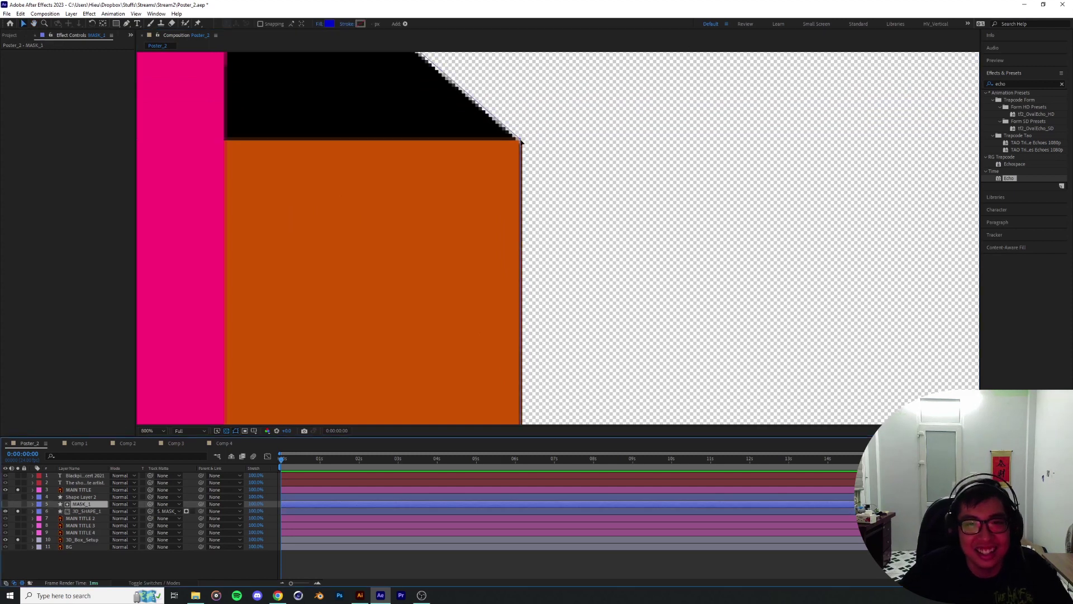
key(g)
key(alt+slash)
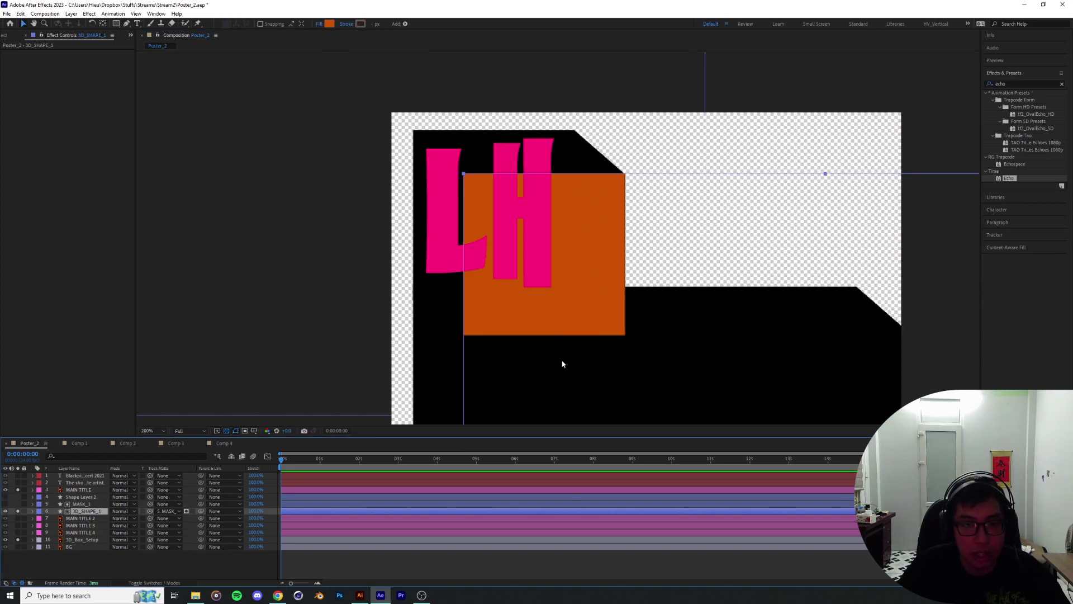
drag(648, 309, 599, 265)
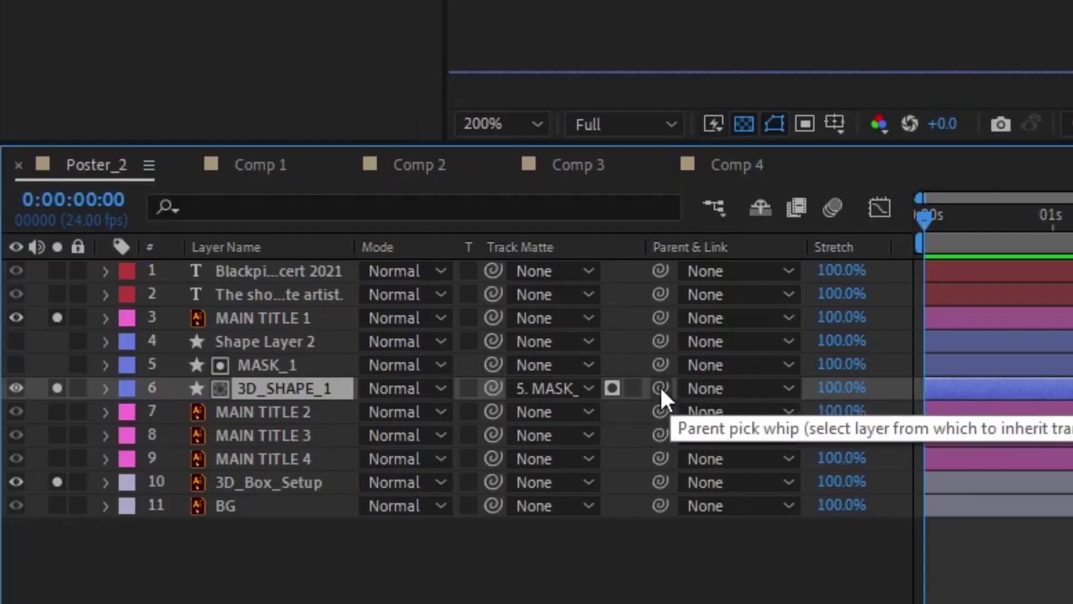
Parent 3D_SHAPE_1 to MAIN TITLE 1 and move the title around to test the linked extrusion
drag(662, 390, 278, 324)
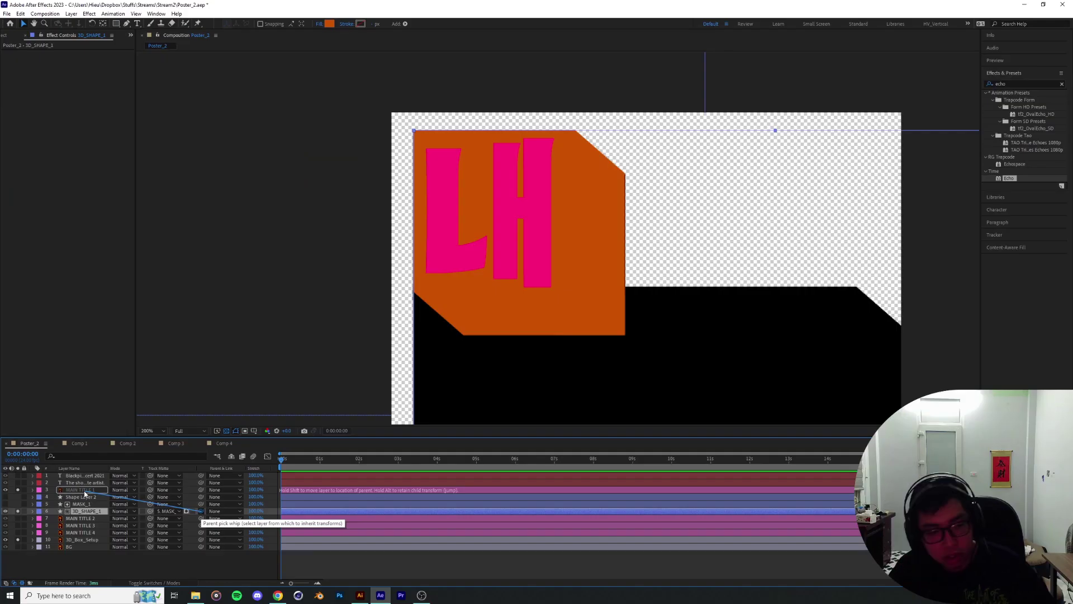
click(84, 490)
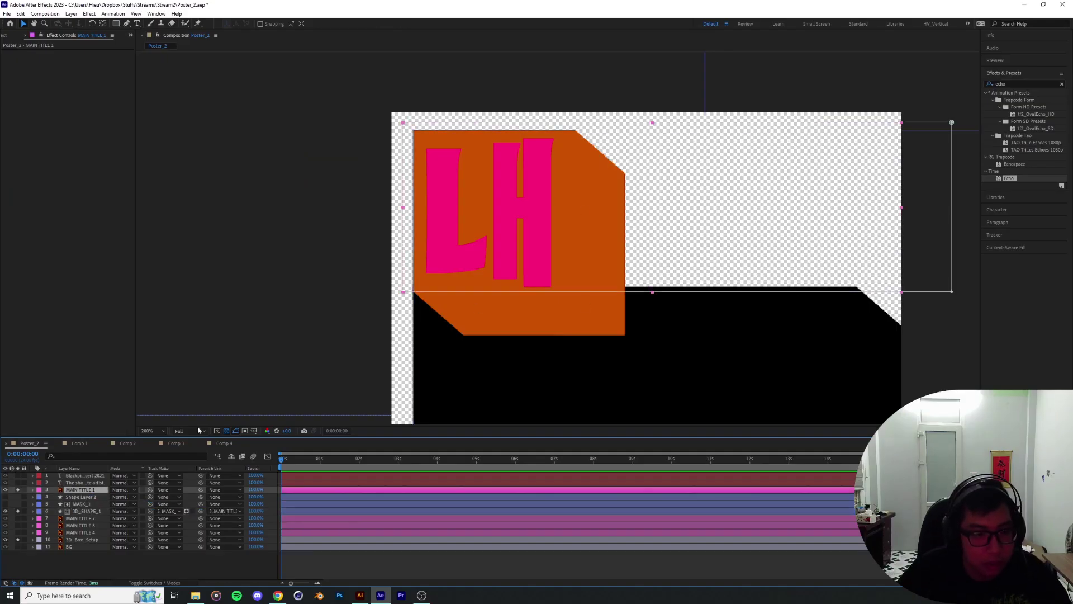
mouse_move(497, 232)
mouse_down()
mouse_move(544, 227)
mouse_move(478, 228)
mouse_move(510, 237)
mouse_move(477, 203)
mouse_move(570, 279)
mouse_move(391, 222)
mouse_move(547, 274)
mouse_move(431, 167)
mouse_move(493, 235)
mouse_up()
drag(496, 174, 484, 227)
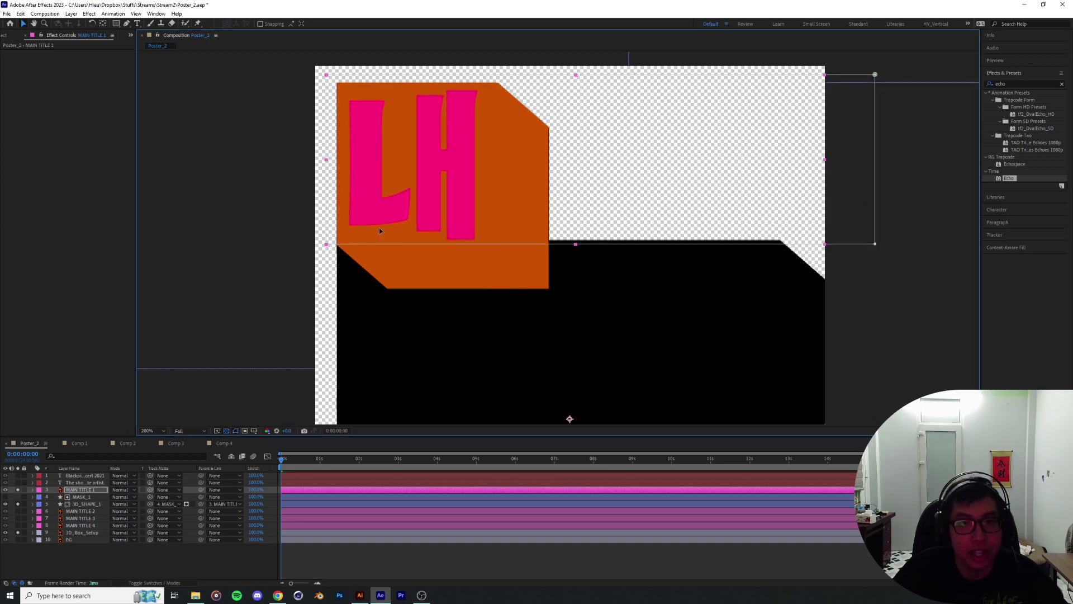
Reveal MAIN TITLE 1's Position without keyframes and separate it into X and Y dimensions
key(alt+shift+p)
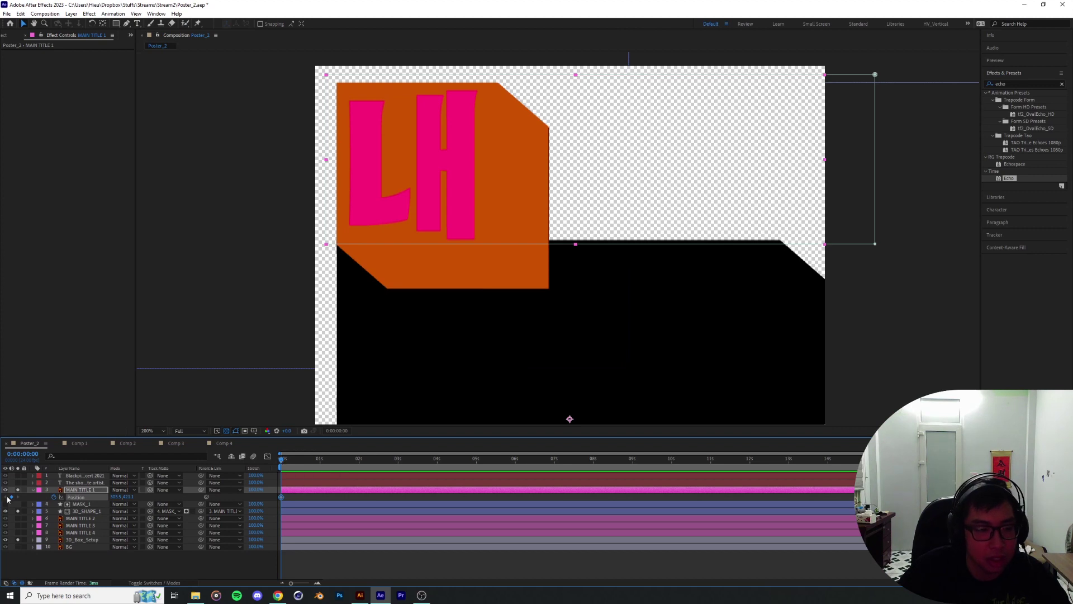
right_click(76, 497)
click(70, 496)
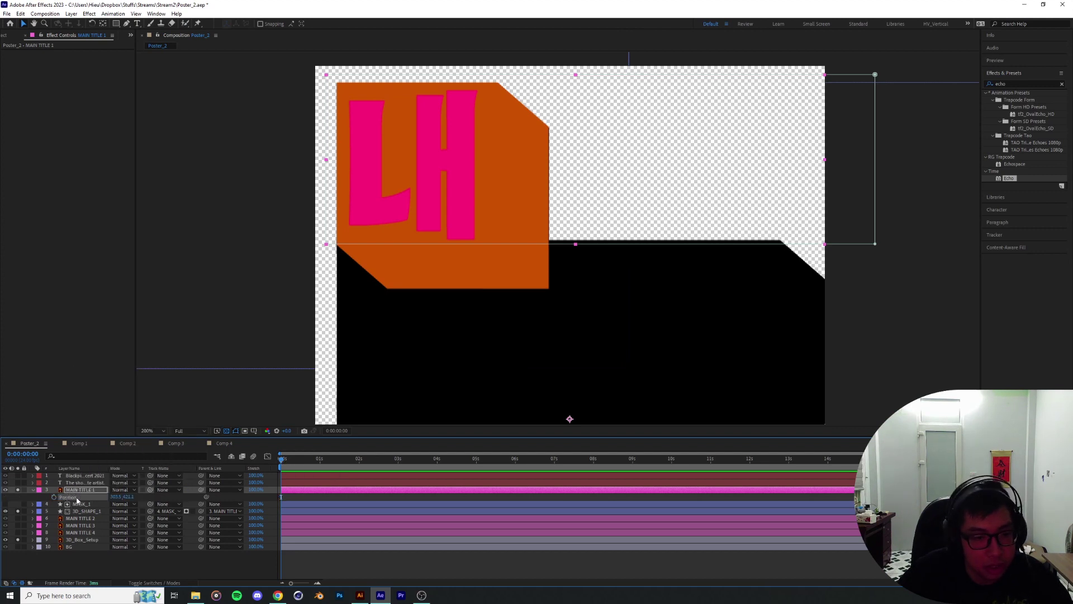
right_click(75, 497)
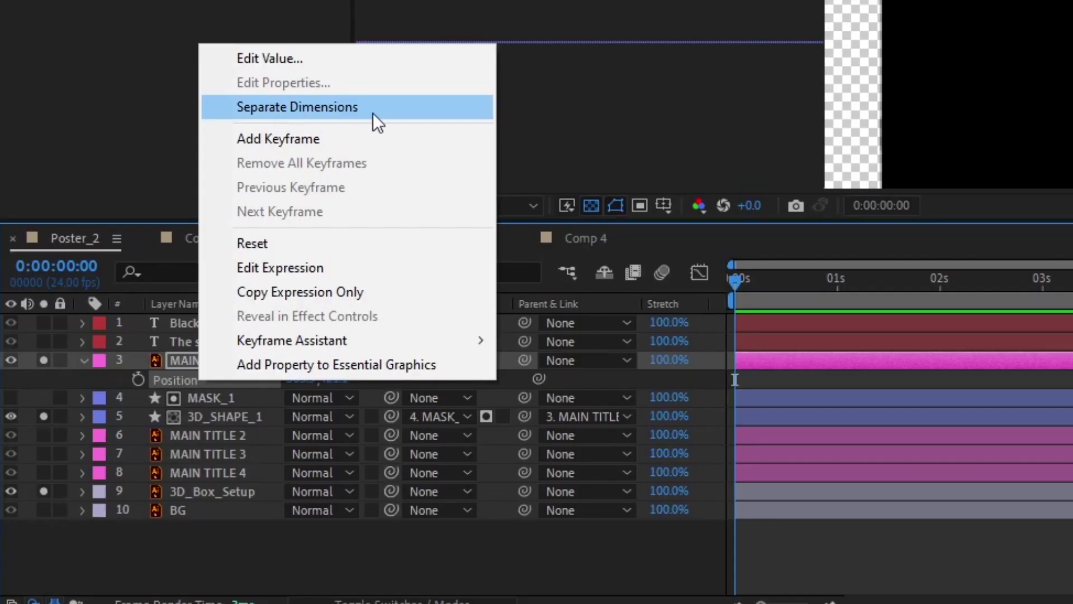
click(310, 109)
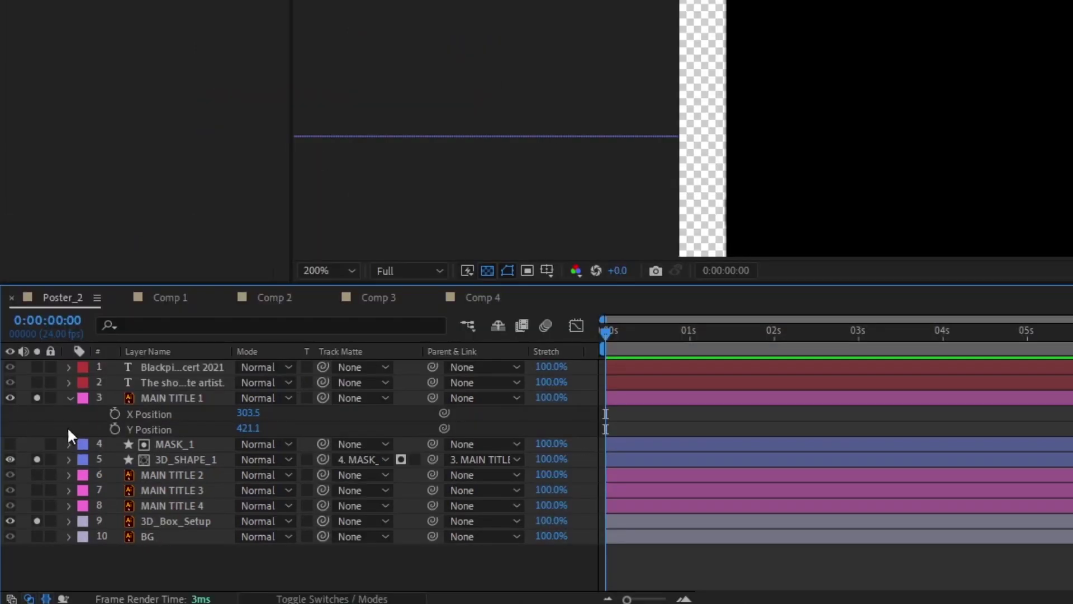
Keyframe MAIN TITLE 1's X and Y Position at 0 s, and offset the title down and right at 1 s
click(138, 380)
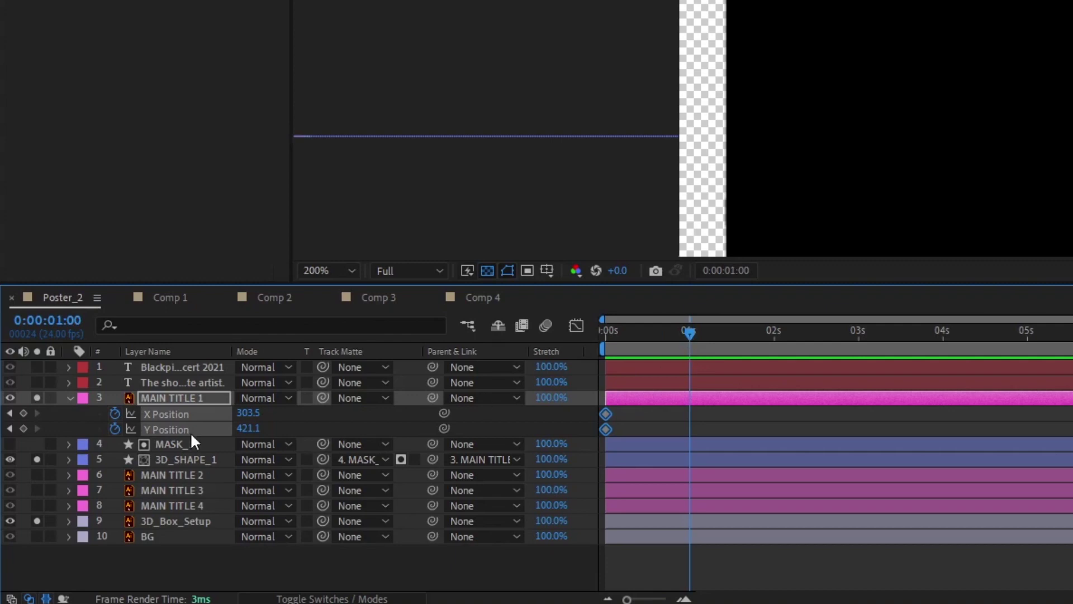
click(276, 422)
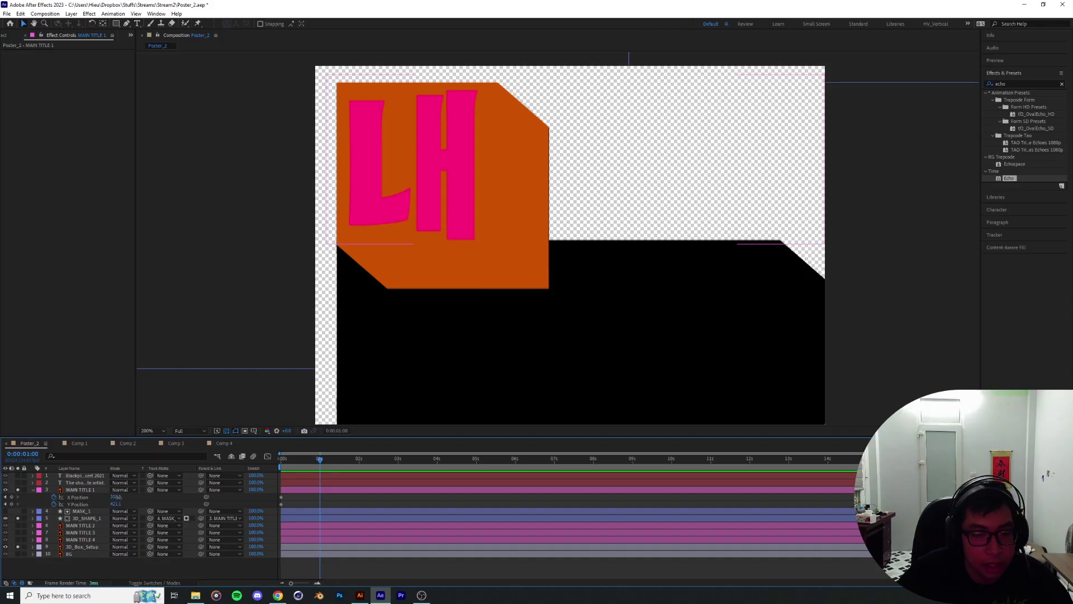
mouse_move(116, 497)
mouse_down()
mouse_move(148, 496)
mouse_move(122, 504)
mouse_move(137, 503)
mouse_up()
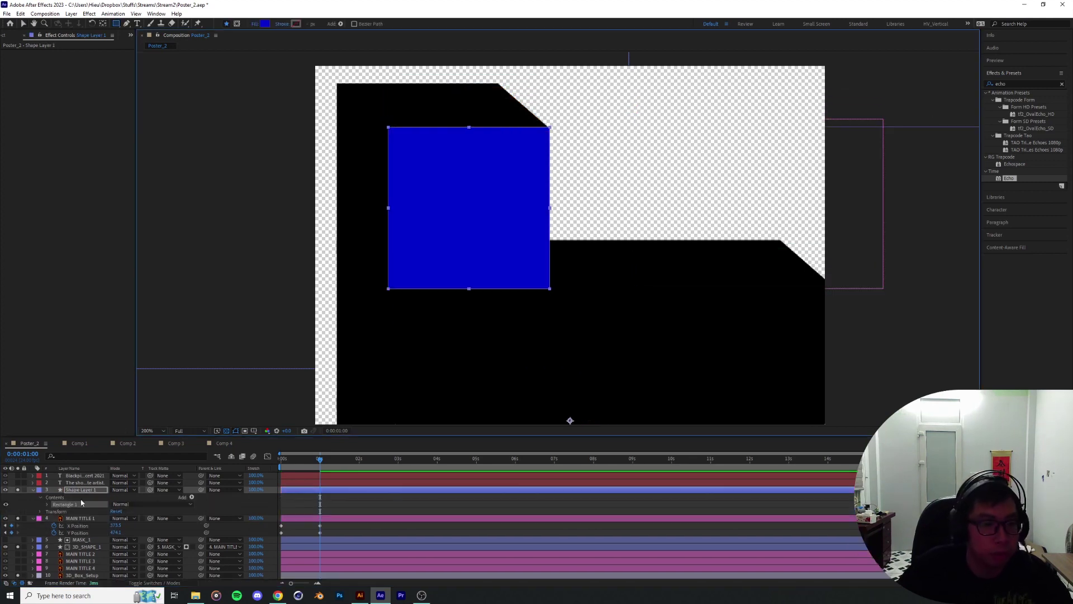
Lower the blue guide rectangle's opacity to 58% and set MAIN TITLE 1's X Position to 365.5 at 1 s
click(81, 490)
key(t)
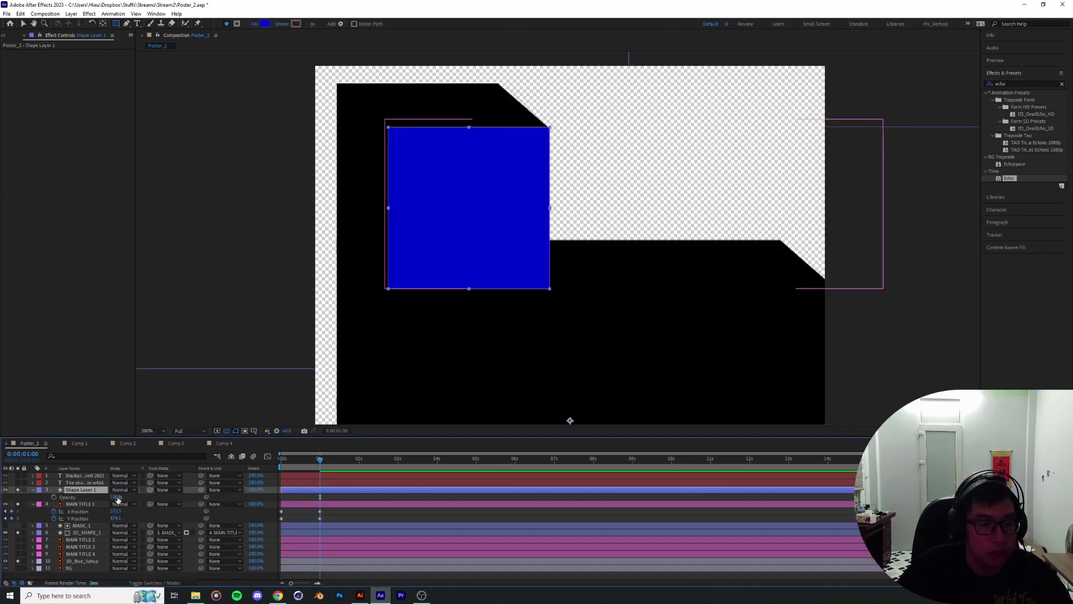
mouse_move(115, 497)
mouse_down()
mouse_move(105, 497)
mouse_move(110, 511)
mouse_up()
click(82, 505)
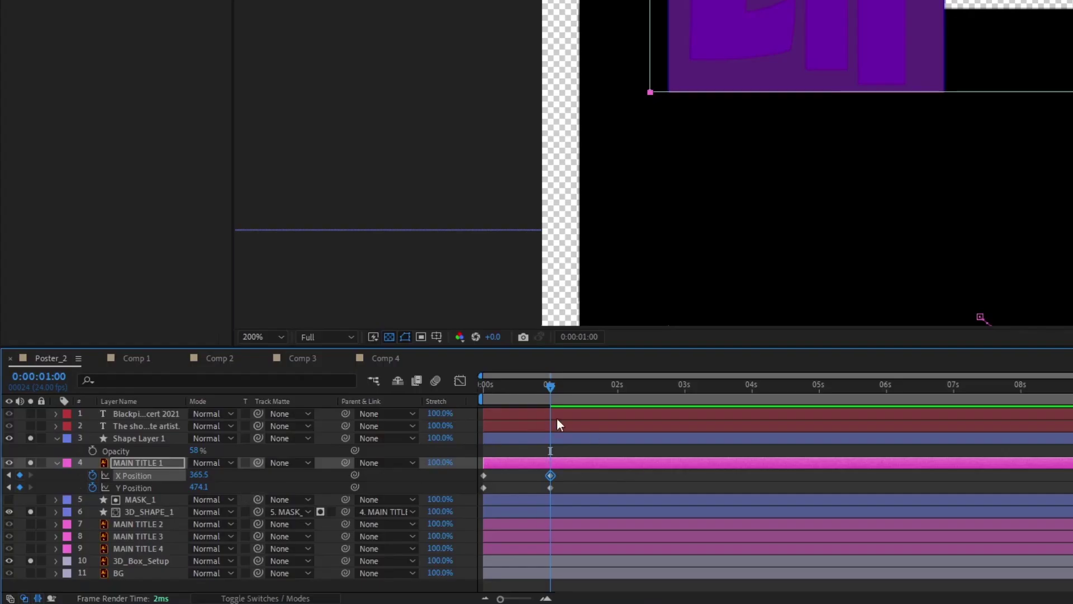
Scrub the timeline and play back MAIN TITLE 1's position animation from the start
mouse_move(550, 387)
mouse_down()
mouse_move(487, 403)
mouse_move(559, 406)
mouse_up()
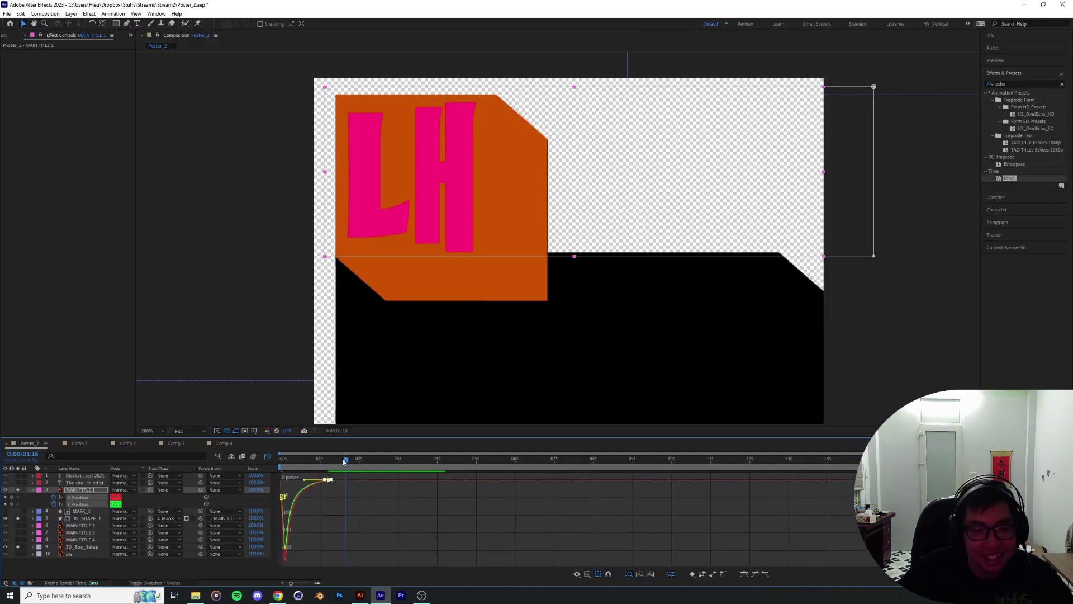
drag(344, 462, 229, 463)
key(space)
key(space)
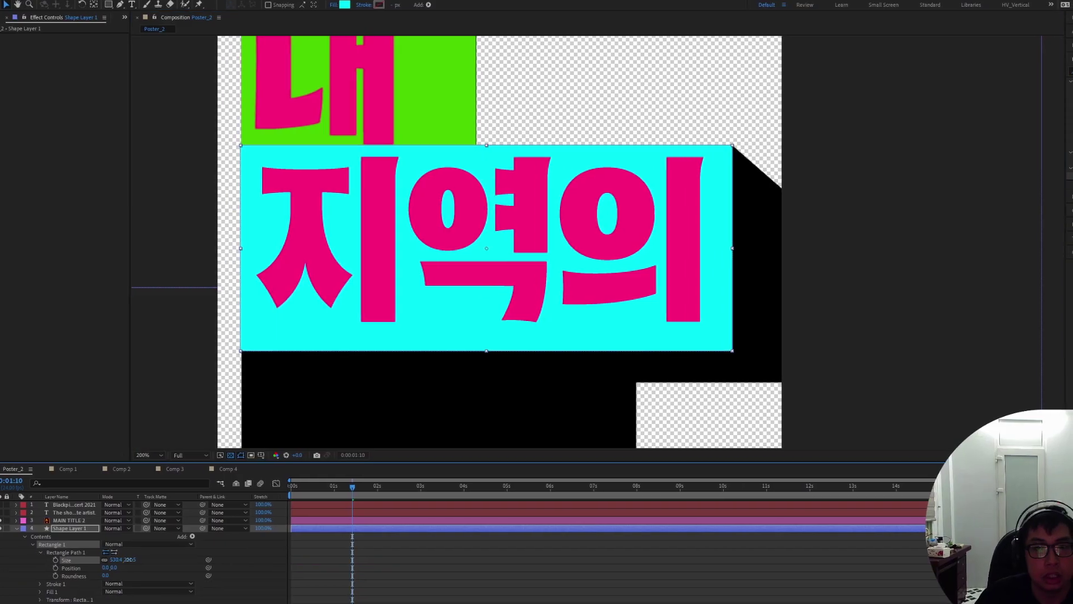
Extend MASK_2's lower-right corner to the right for the second title line and nudge 3D_SHAPE_2 into place over the black box
click(65, 551)
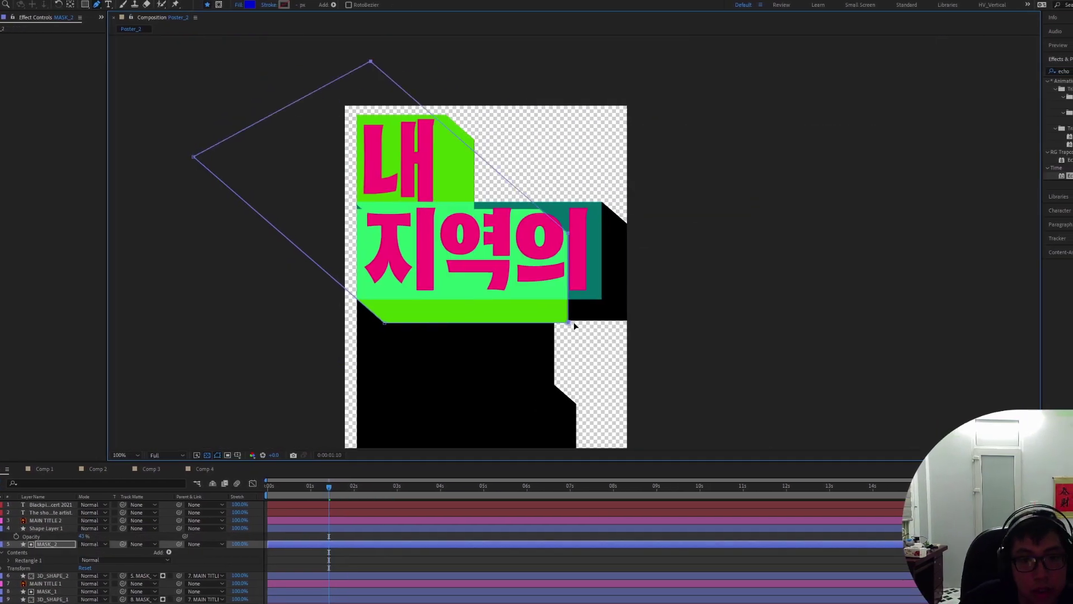
drag(568, 322, 627, 322)
scroll(627, 321, up, 2)
scroll(251, 336, down, 1)
drag(252, 336, 395, 293)
key(u)
drag(815, 278, 815, 270)
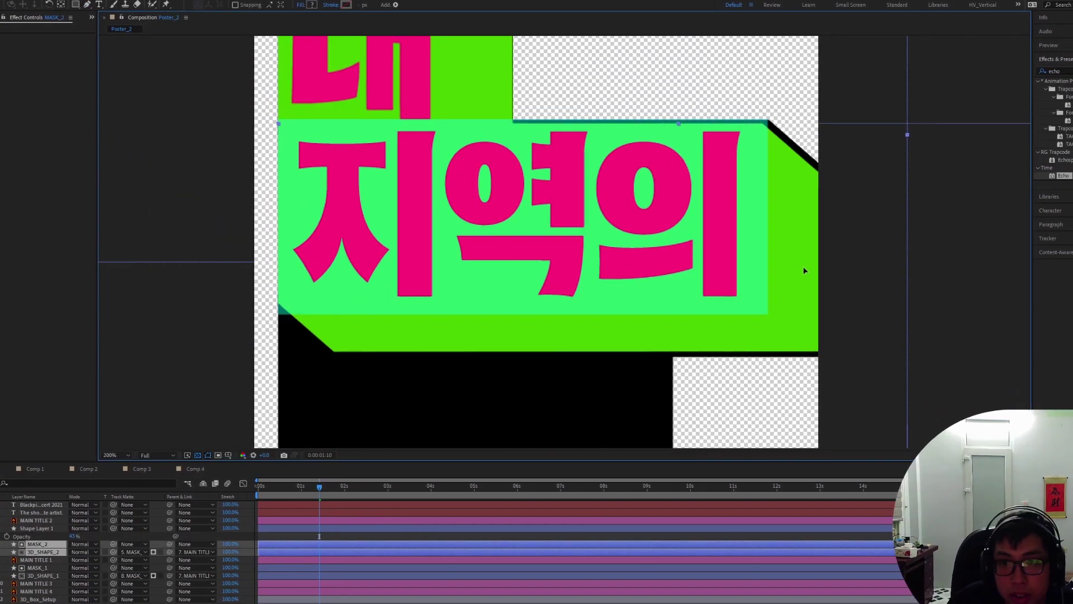
Fine-tune MASK_2's corner points so its outline matches the edges of the second title line's box
click(774, 131)
click(47, 544)
drag(325, 352, 324, 357)
scroll(325, 356, down, 1)
drag(208, 98, 208, 129)
drag(682, 298, 688, 298)
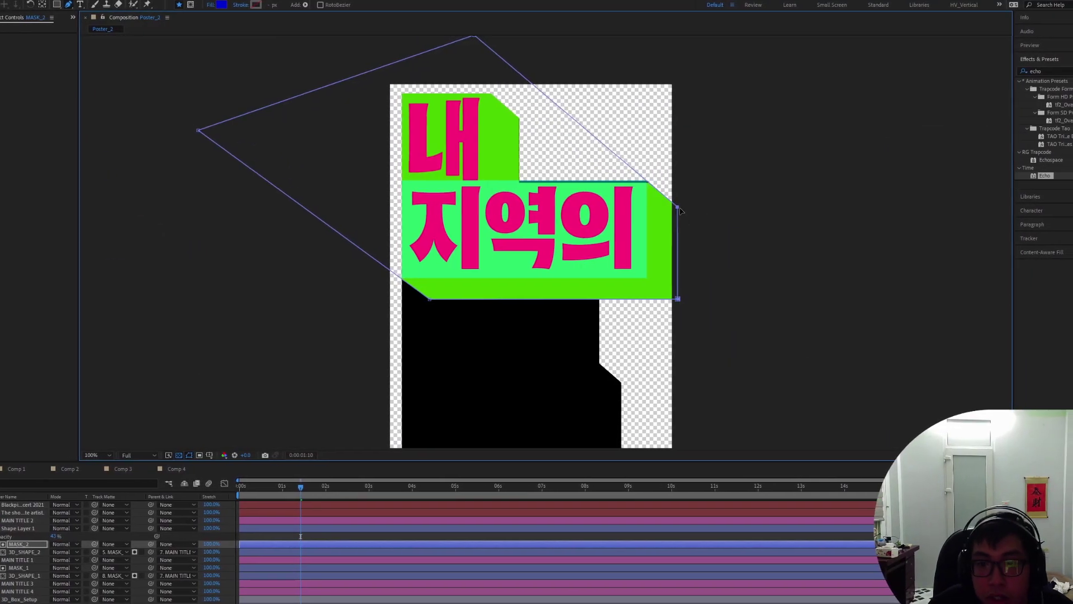
scroll(687, 298, up, 1)
scroll(688, 298, down, 1)
scroll(687, 299, up, 1)
scroll(801, 335, down, 1)
drag(469, 37, 466, 34)
scroll(466, 35, up, 1)
scroll(320, 287, down, 1)
Adjust the corner points of the third title line's mask to fit its extruded box
drag(320, 287, 351, 311)
scroll(351, 311, up, 1)
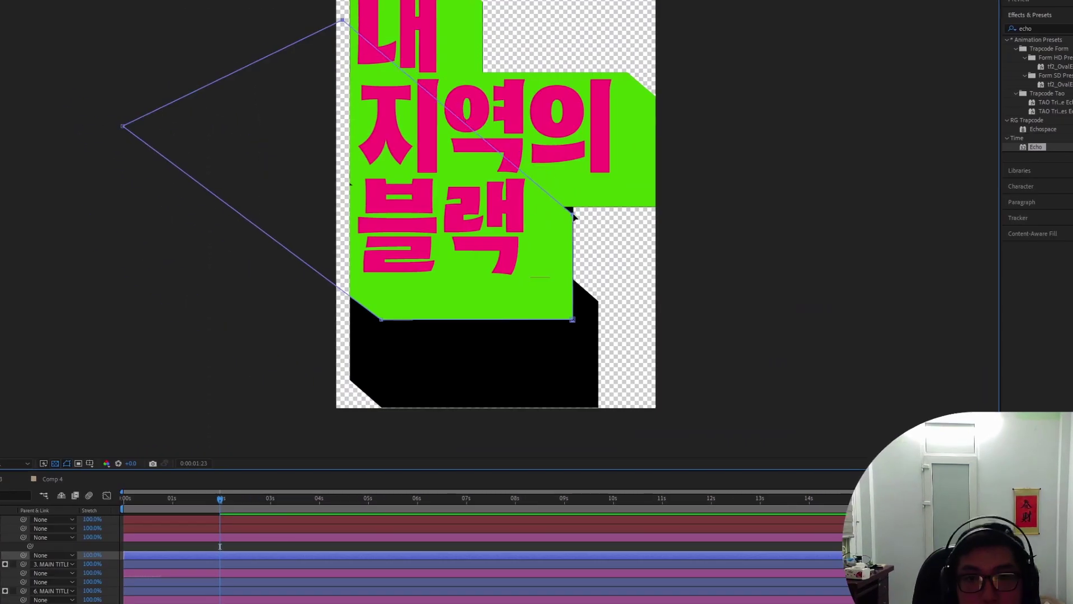
drag(573, 215, 573, 204)
scroll(573, 204, up, 1)
scroll(609, 145, down, 1)
scroll(610, 146, up, 1)
key(space)
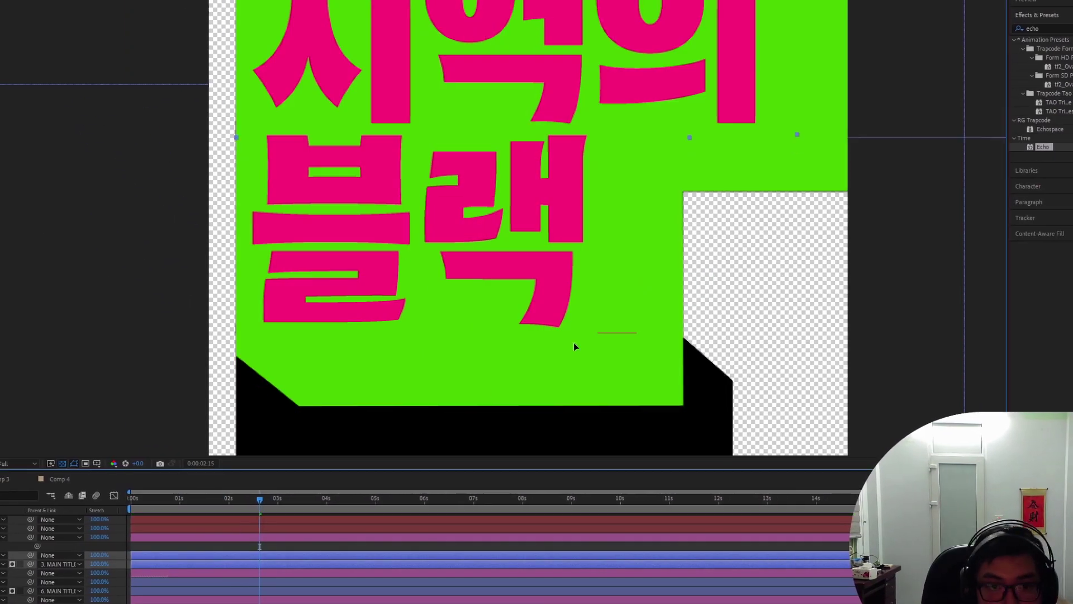
key(alt+Tab)
key(alt+Tab)
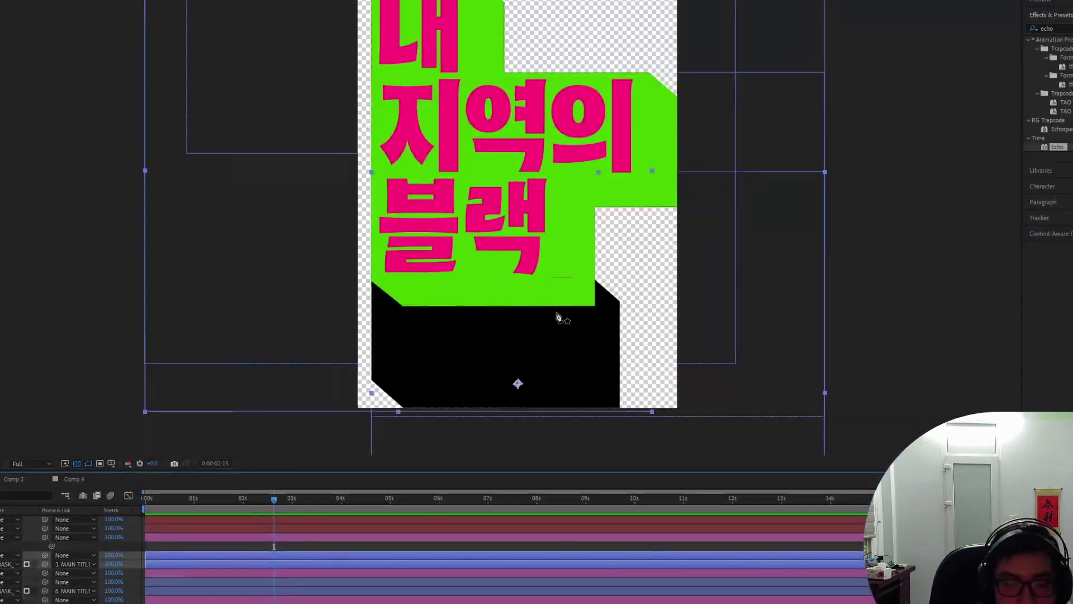
scroll(555, 313, up, 2)
scroll(626, 397, down, 2)
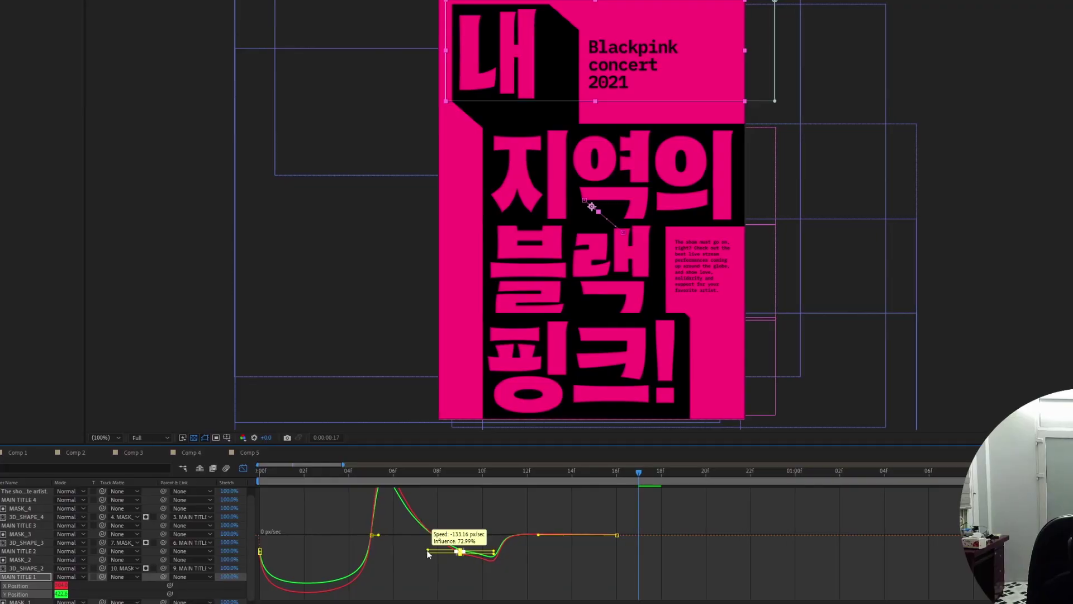
Reshape the easing of MAIN TITLE 1's X and Y Position speed curves around the middle keyframes and preview the motion from the start
drag(426, 486, 552, 551)
drag(375, 539, 354, 559)
drag(355, 550, 332, 548)
drag(371, 540, 380, 539)
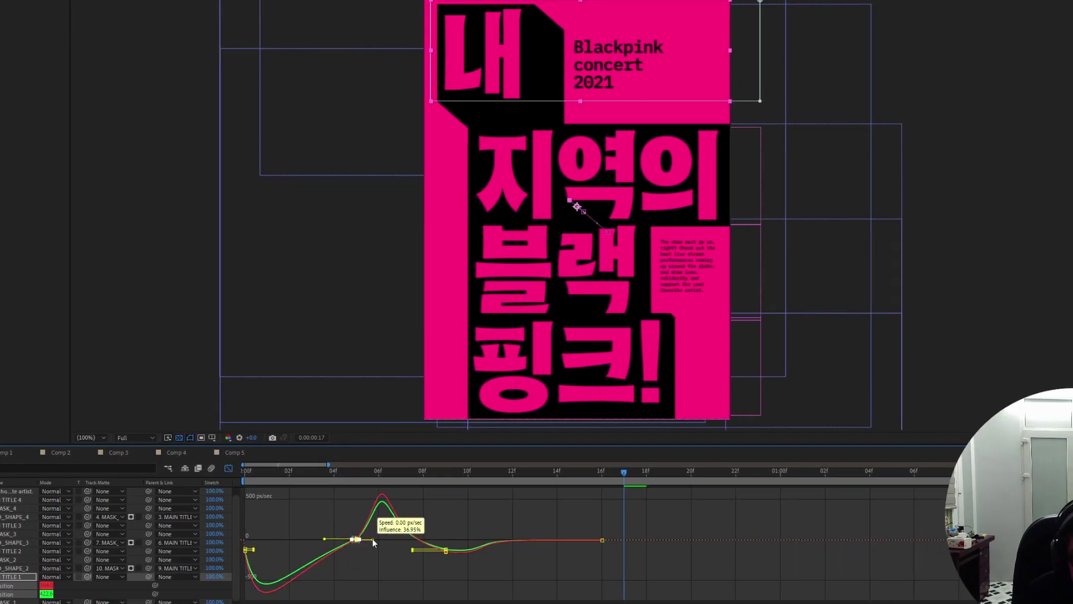
key(space)
drag(314, 474, 240, 477)
key(space)
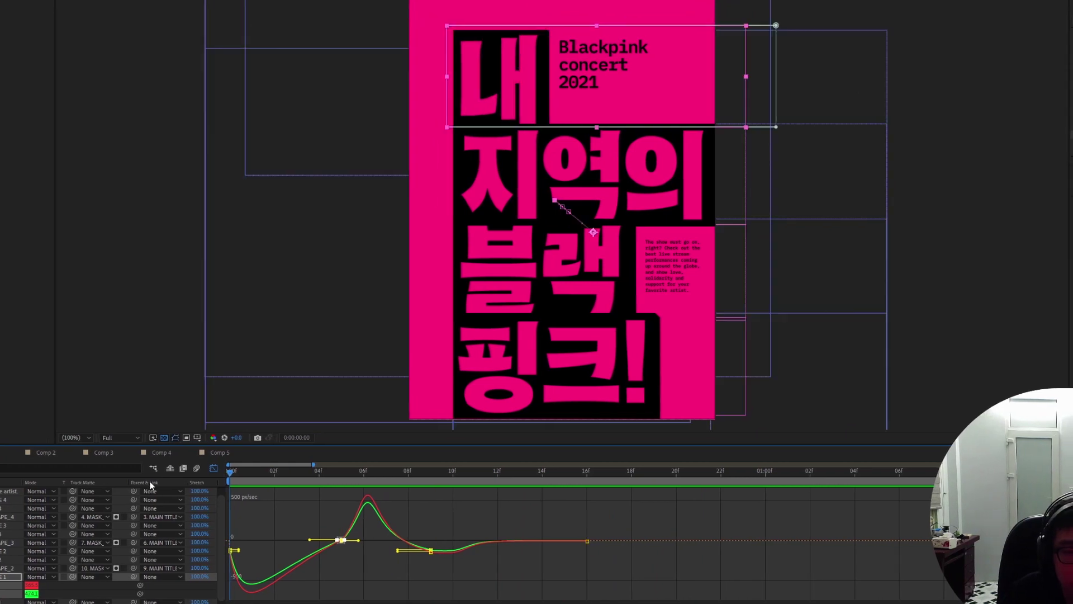
key(space)
Copy all of MAIN TITLE 1's X and Y Position keyframes and reveal the keyframes of MAIN TITLE 2, MAIN TITLE 3 and MAIN TITLE 4
key(shift+F3)
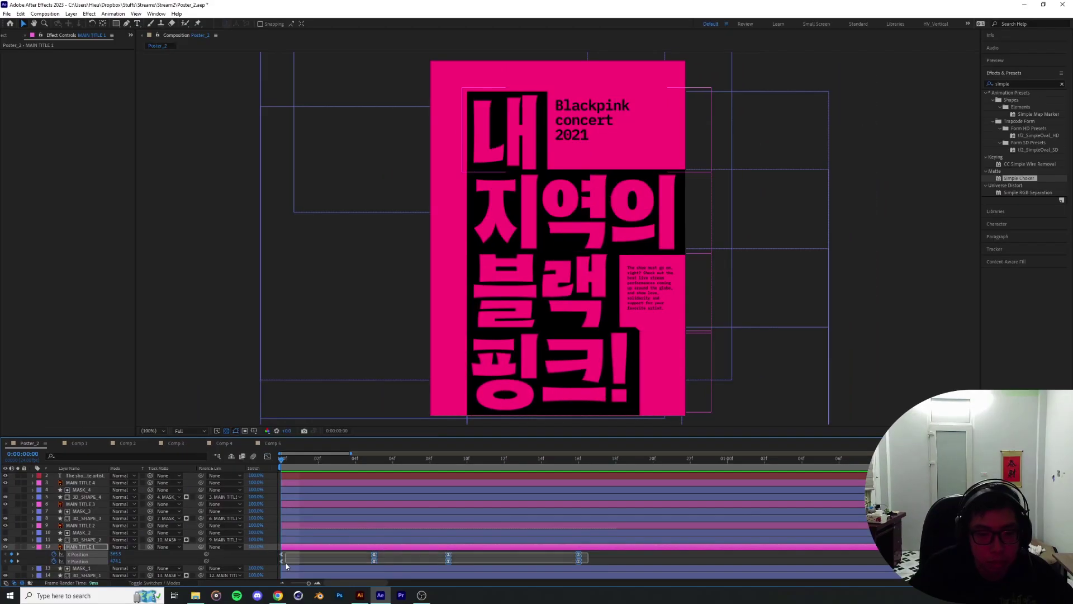
click(81, 525)
key(u)
click(80, 504)
key(u)
click(81, 482)
key(u)
scroll(416, 512, down, 1)
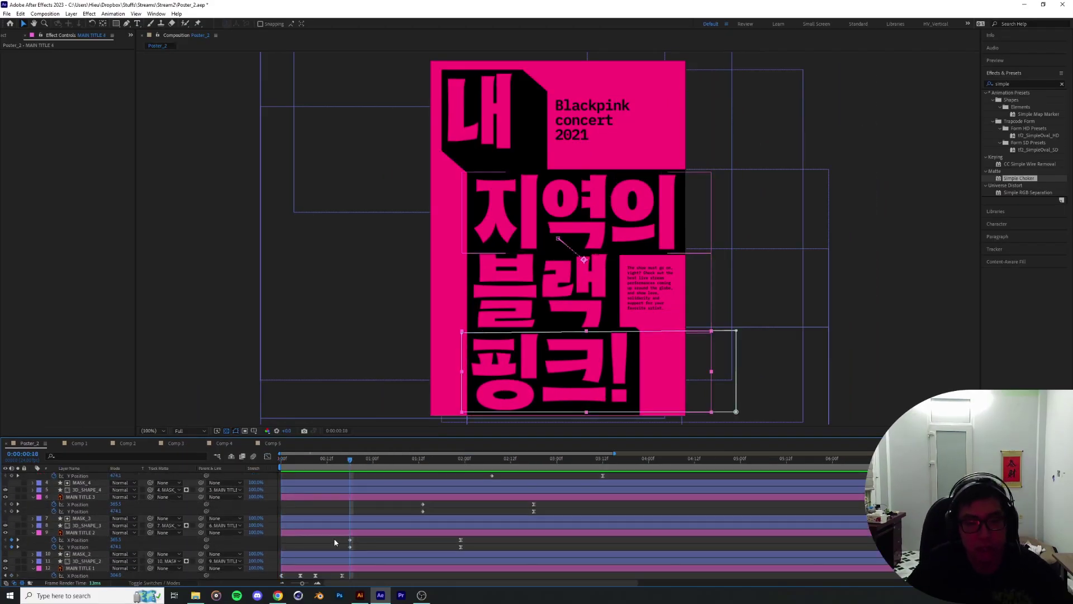
Replace the position keyframes of MAIN TITLE 2, 3 and 4 with MAIN TITLE 1's copied ones, starting at each line's original first keyframe
drag(335, 538, 498, 550)
key(Delete)
key(ctrl+v)
key(k)
key(k)
key(k)
key(k)
drag(414, 501, 556, 511)
key(Delete)
key(ctrl+v)
Shift the position keyframes of MAIN TITLE 2, 3 and 4 earlier in time so the title lines' animations overlap in a stagger
scroll(555, 509, up, 2)
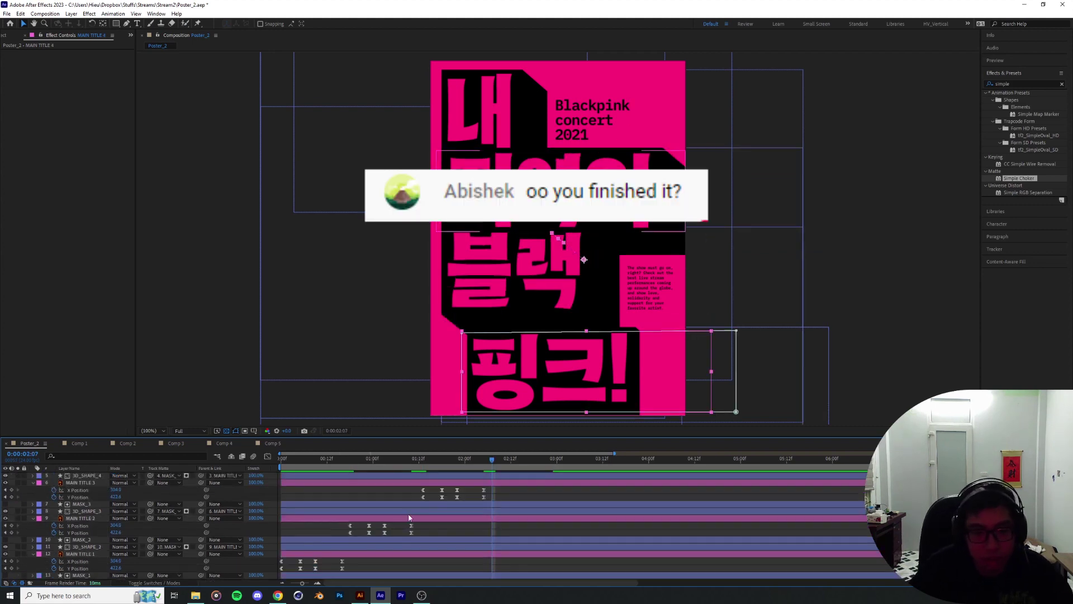
drag(419, 522, 342, 535)
drag(350, 532, 316, 531)
drag(491, 486, 417, 500)
drag(422, 497, 366, 498)
scroll(391, 512, up, 2)
drag(562, 492, 486, 507)
drag(494, 504, 415, 503)
scroll(415, 515, down, 1)
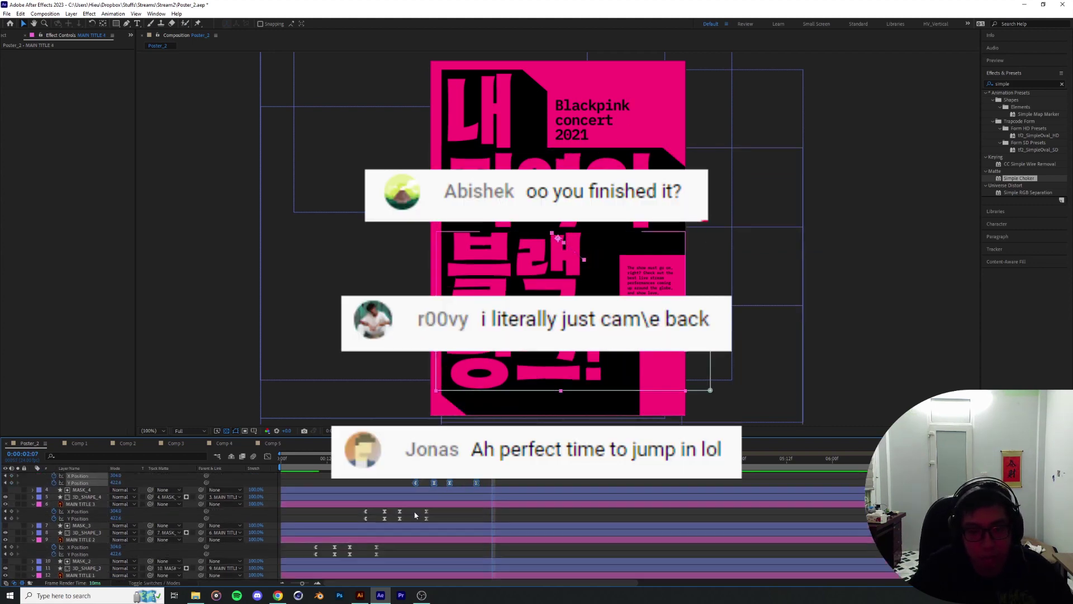
Leaf through the extrusion example compositions and show Comp 4 with the red extruded box
key(alt+Tab)
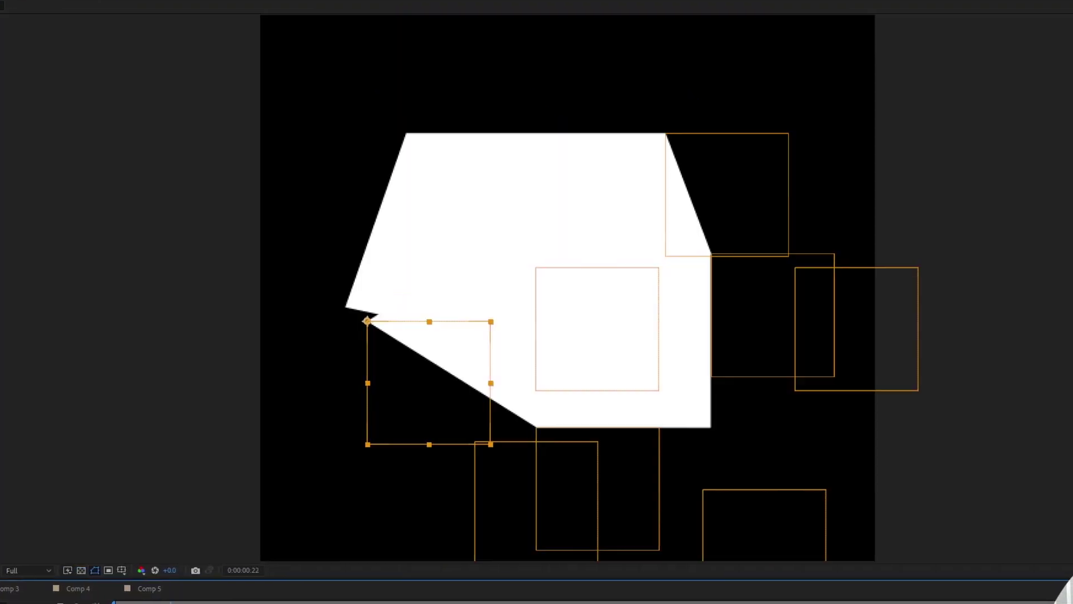
click(25, 589)
click(76, 591)
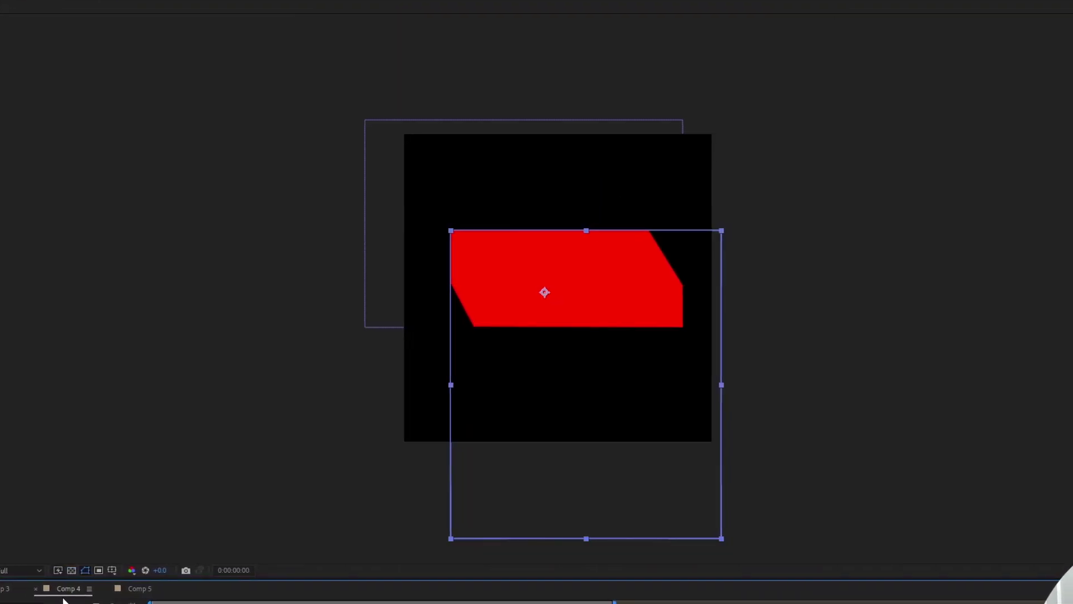